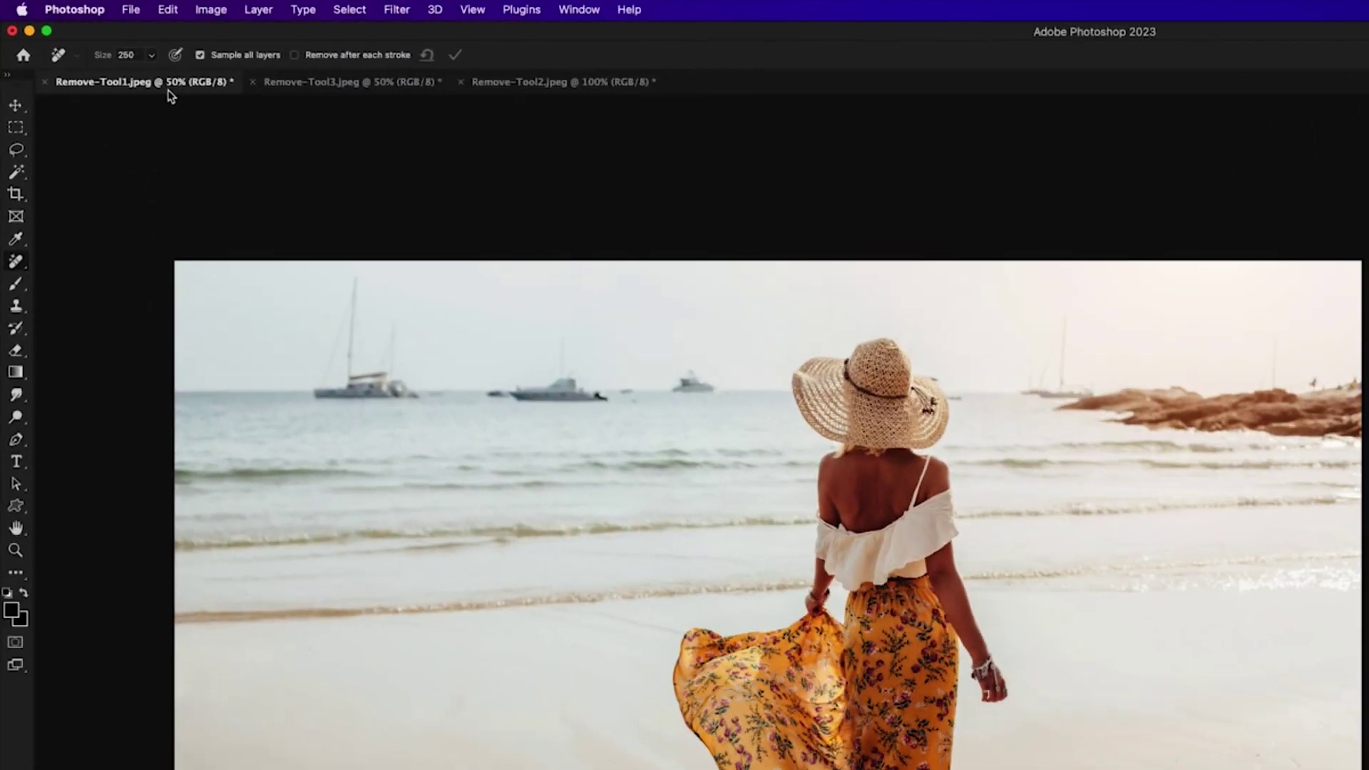
Set the Remove tool's brush size to 300
left_click(151, 57)
left_click_drag(151, 79, 161, 81)
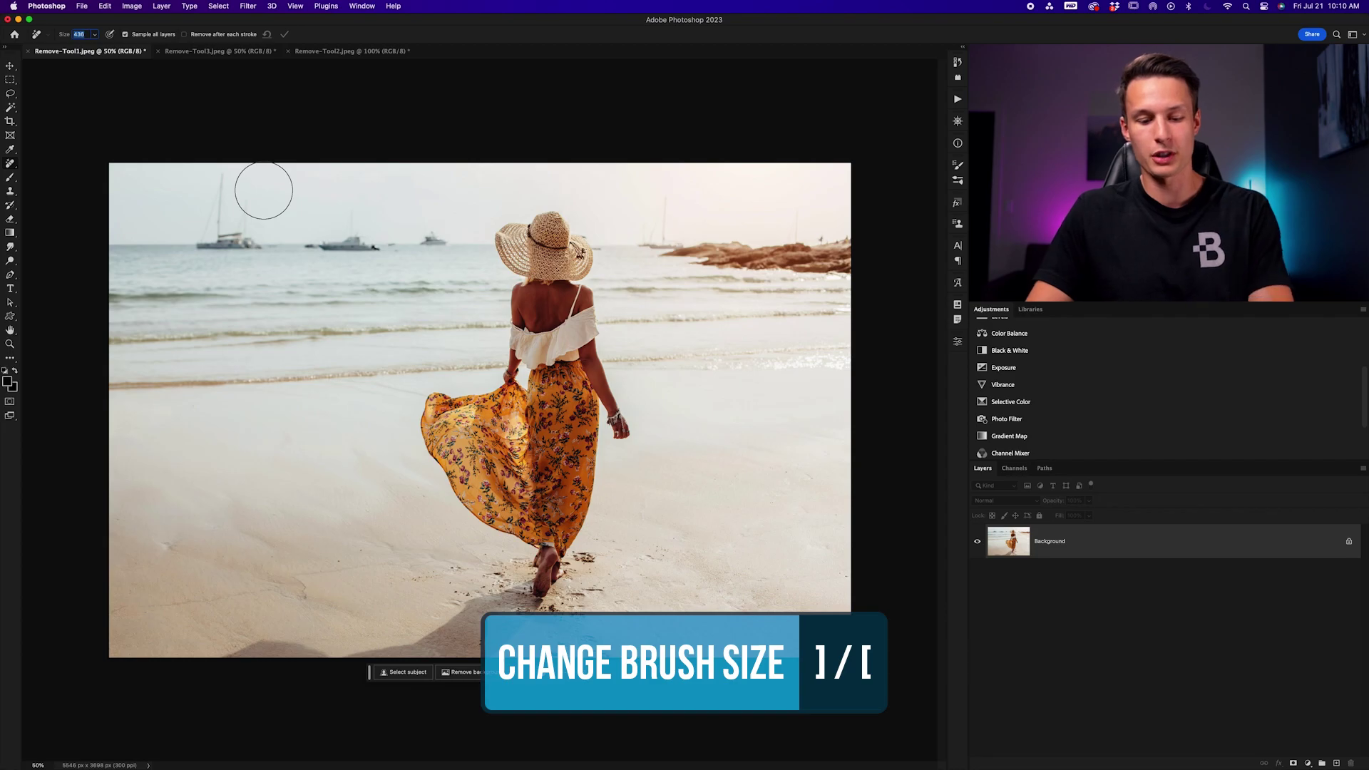
key("bracketleft")
key("bracketleft")
key("bracketleft")
key("bracketleft")
key("bracketright")
key("bracketright")
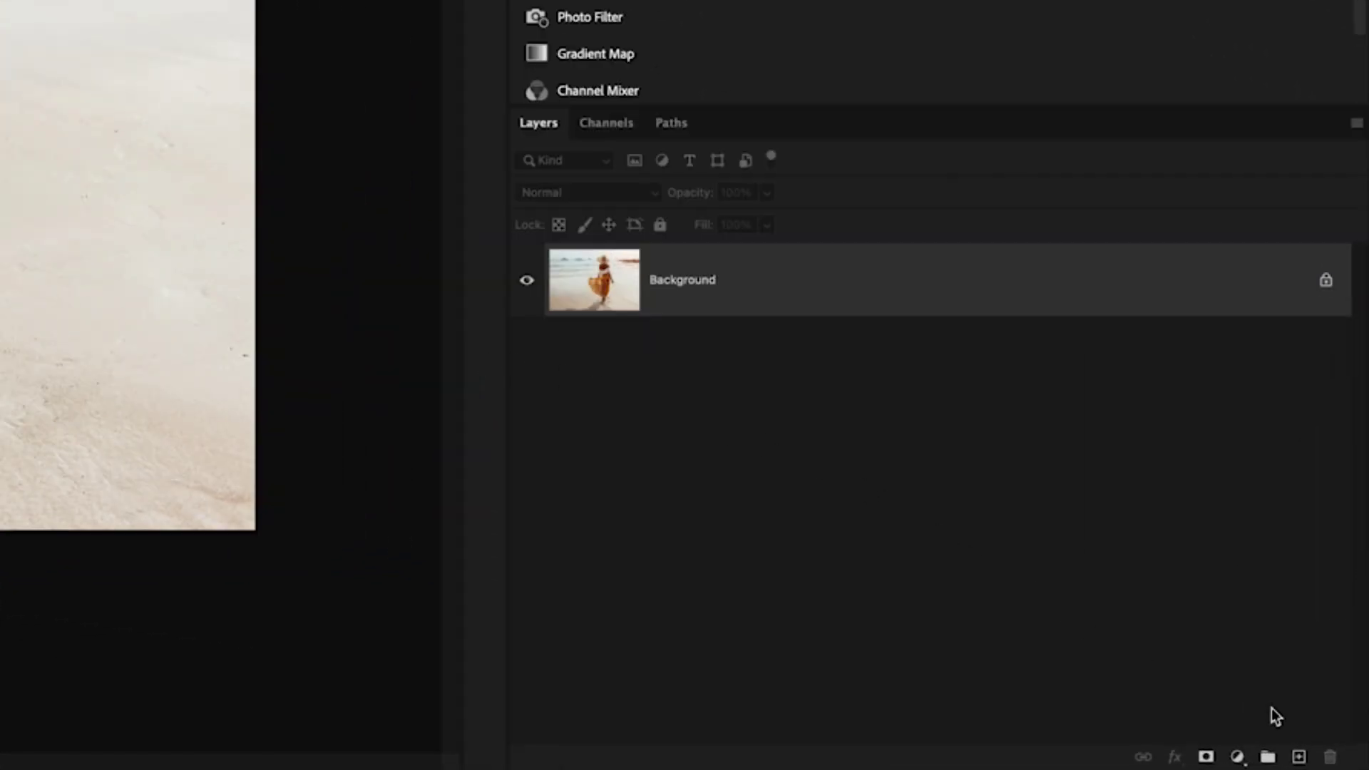
Add a new empty layer above the Background and name it Object Removal
left_click(1301, 758)
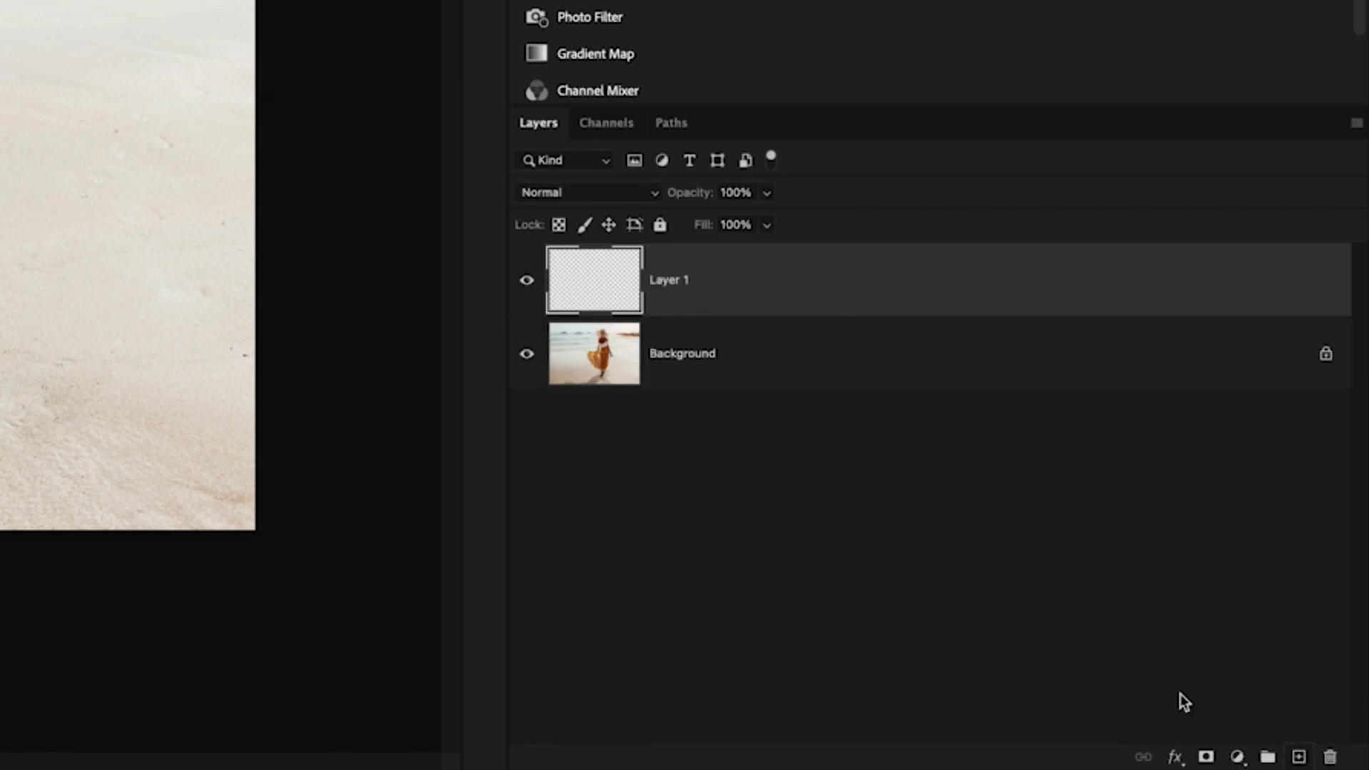
double_click(682, 279)
type("Object Removal")
key("Return")
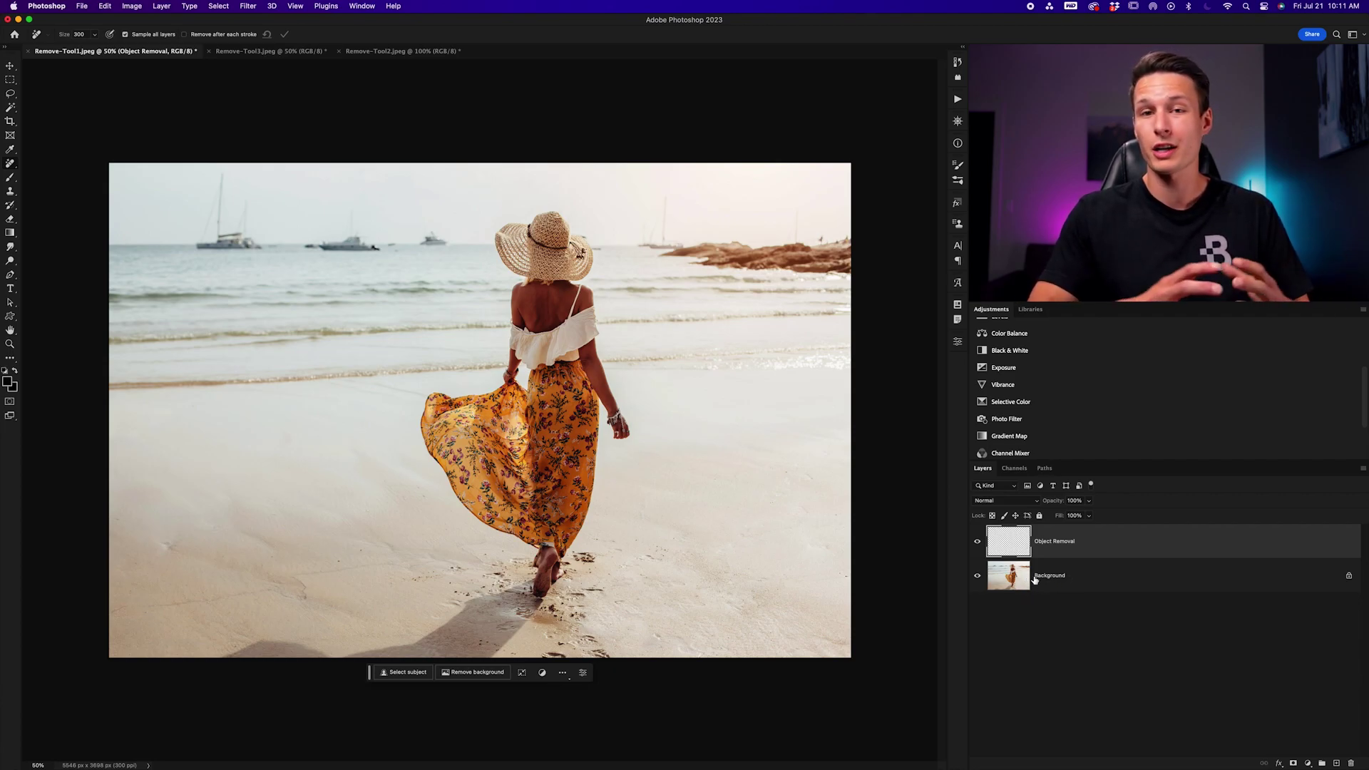
mouse_move(1035, 580)
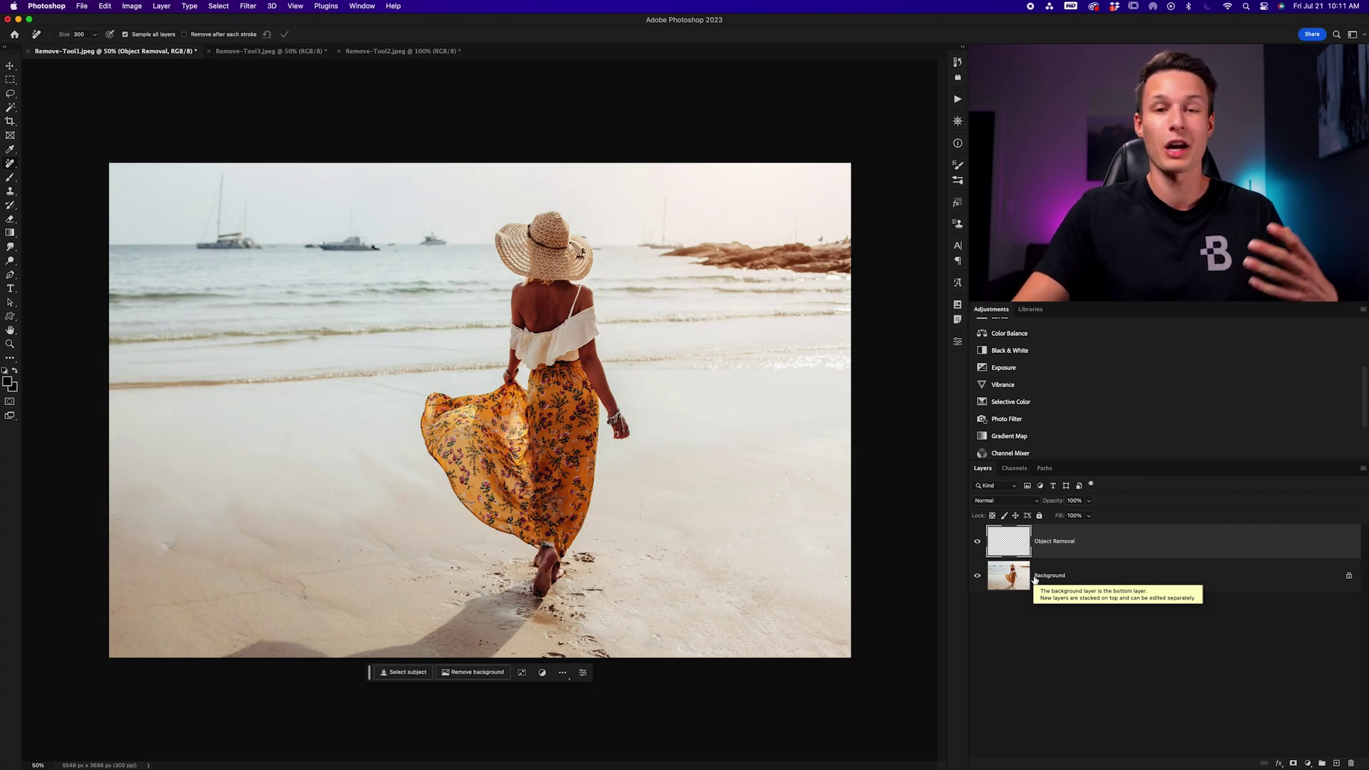
mouse_move(1043, 553)
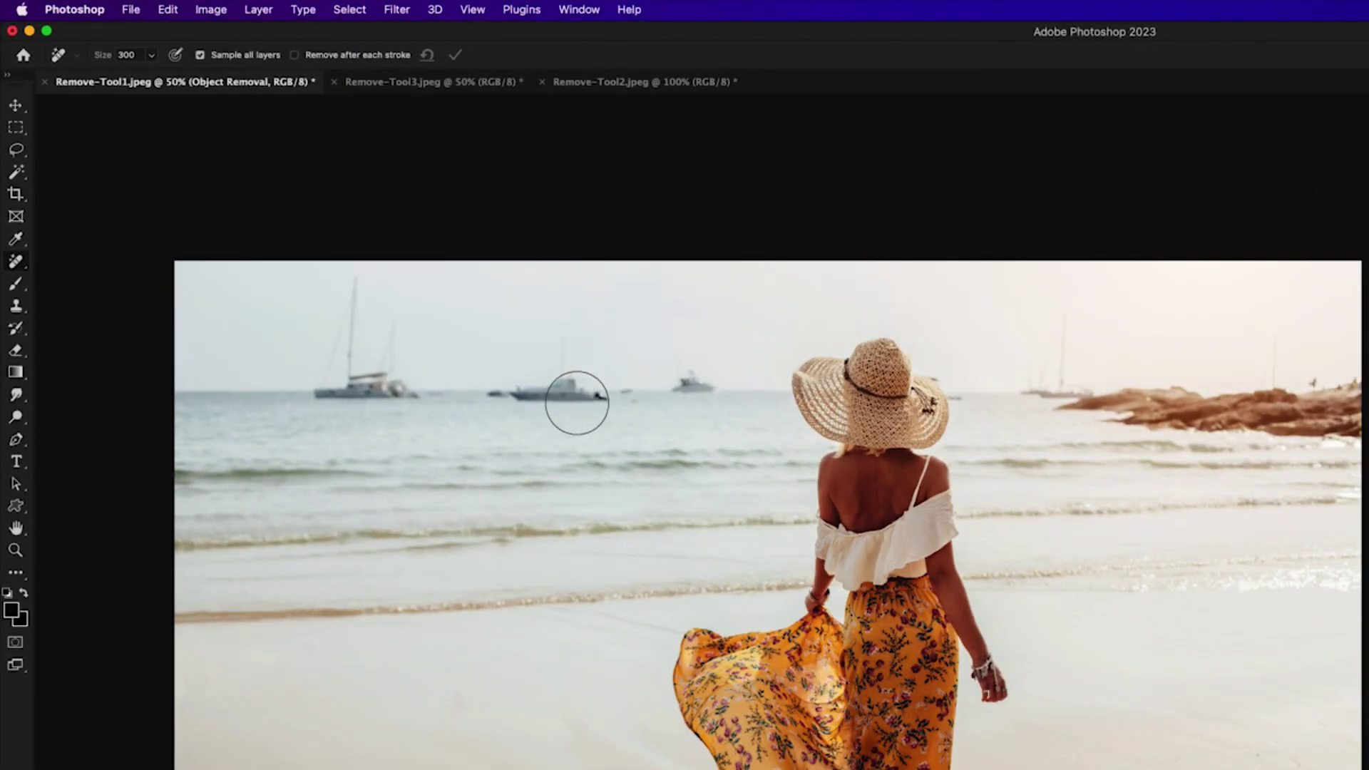
Brush over the motorboat, then over the sailboat and its masts with a size 200 brush, and apply the removal to both
left_click_drag(621, 394, 498, 390)
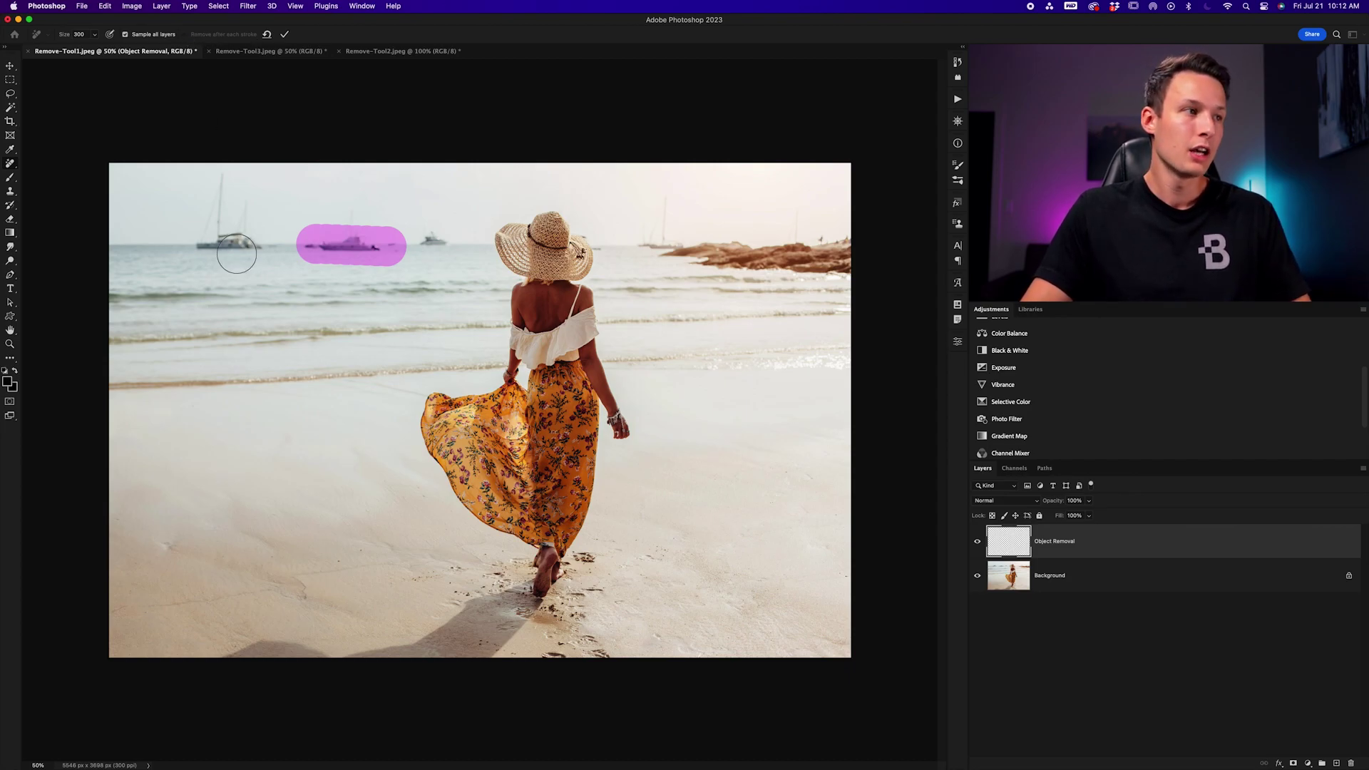
left_click_drag(370, 242, 348, 218)
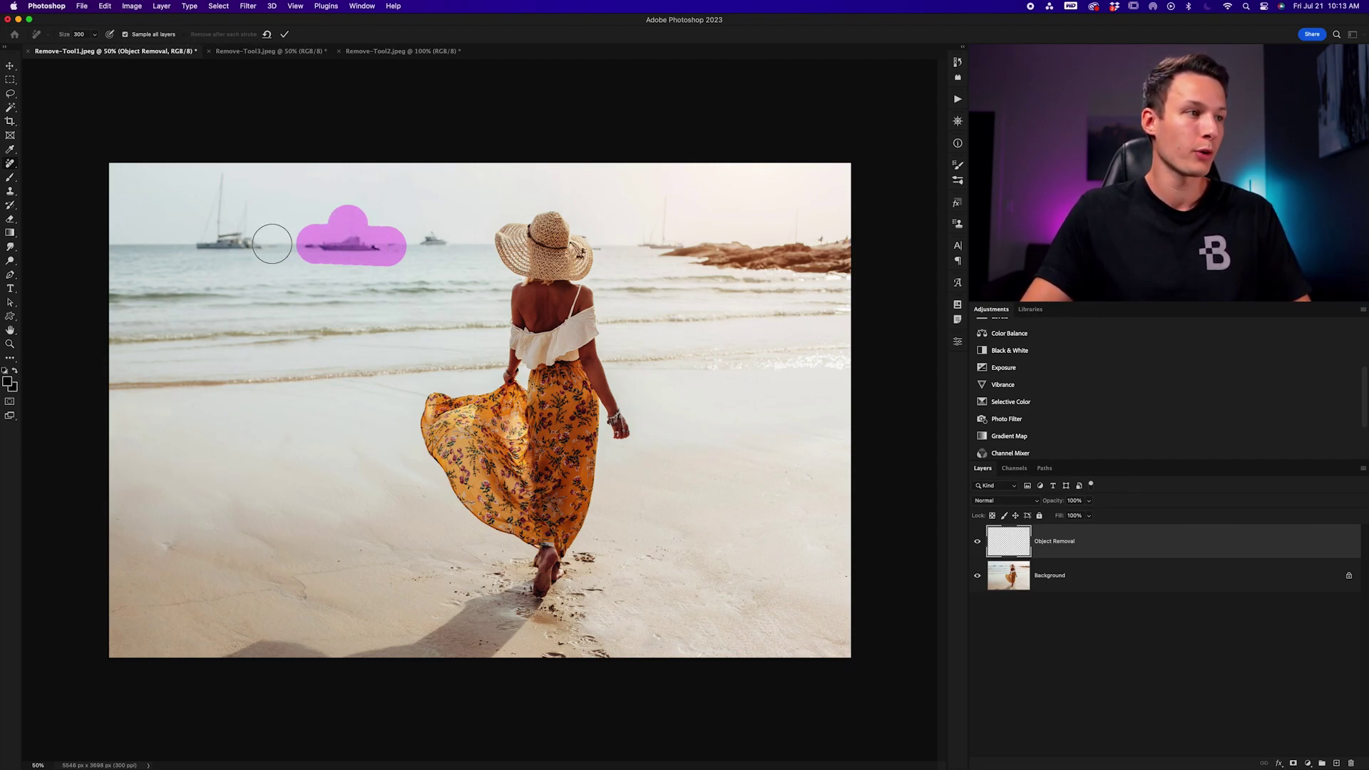
key("bracketleft")
key("bracketleft")
mouse_move(265, 243)
left_mouse_down()
mouse_move(196, 242)
mouse_move(224, 238)
mouse_move(221, 180)
mouse_move(241, 217)
left_mouse_up()
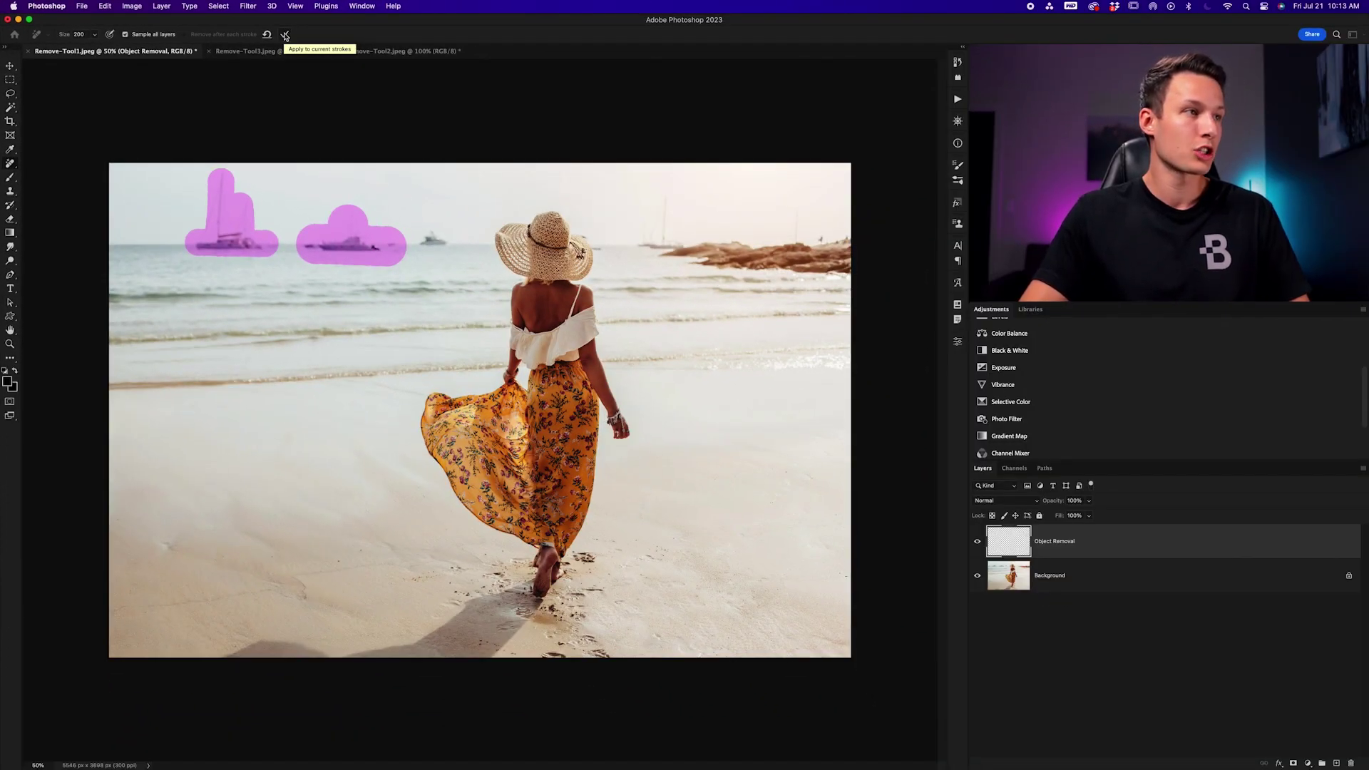
left_click(285, 35)
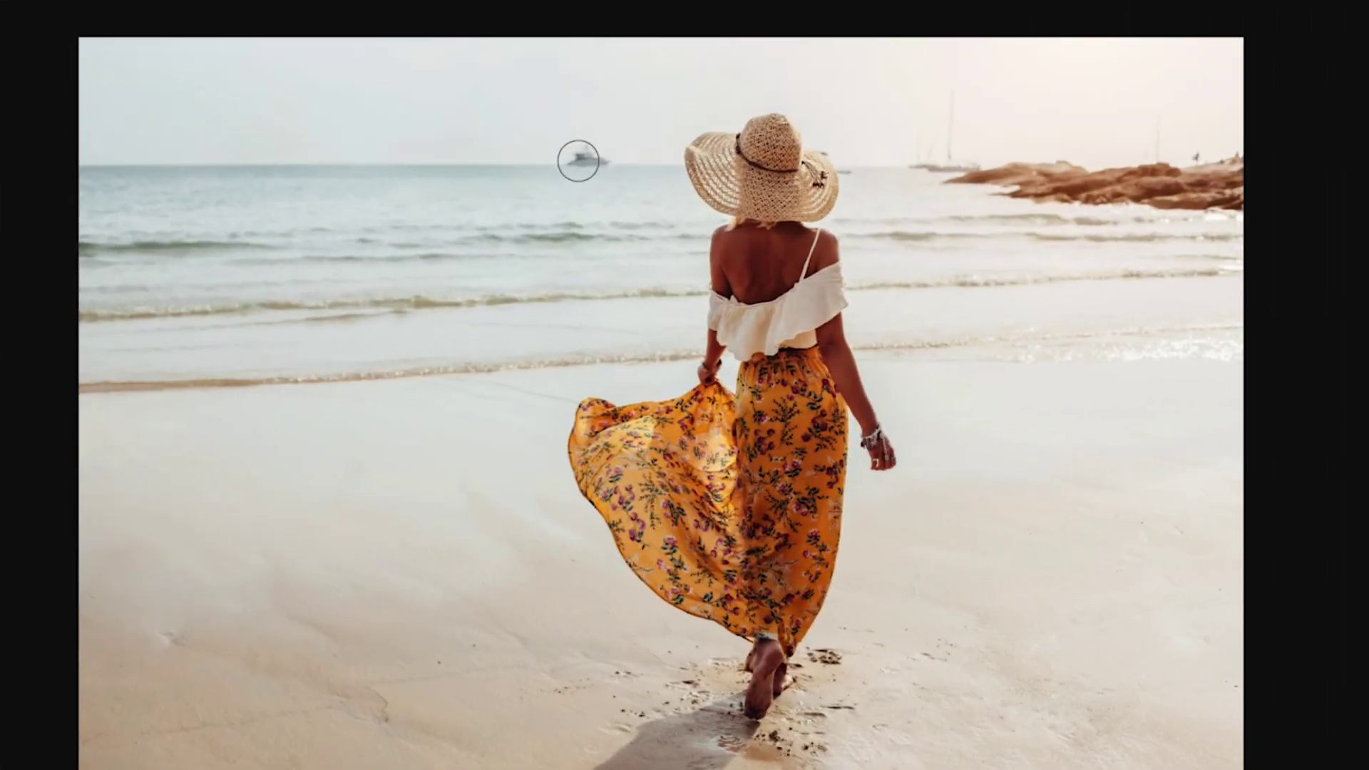
Enable Remove after each stroke and brush away the small boat near the woman's hat and the sailboats beside the rocks
left_click(426, 241)
left_click_drag(575, 160, 606, 161)
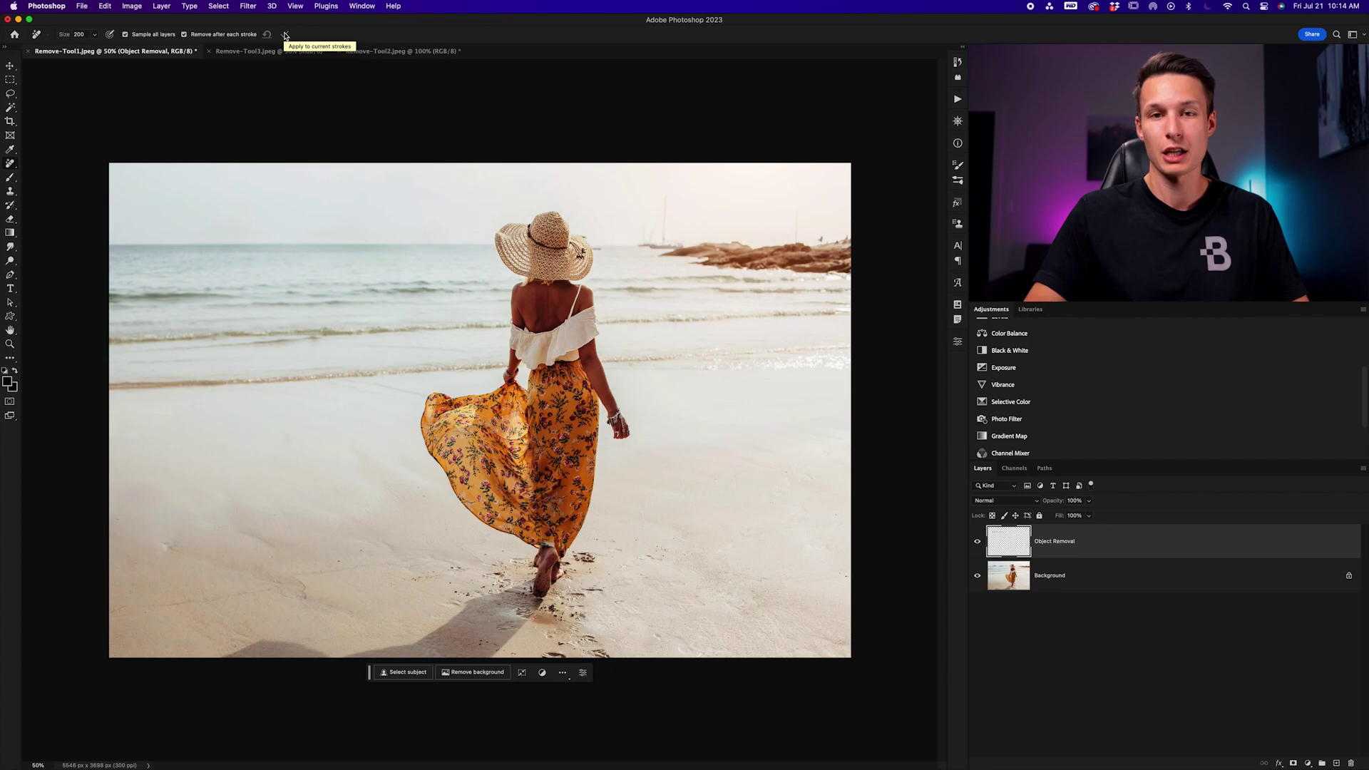
mouse_move(660, 199)
left_mouse_down()
mouse_move(657, 244)
mouse_move(683, 243)
mouse_move(641, 229)
left_mouse_up()
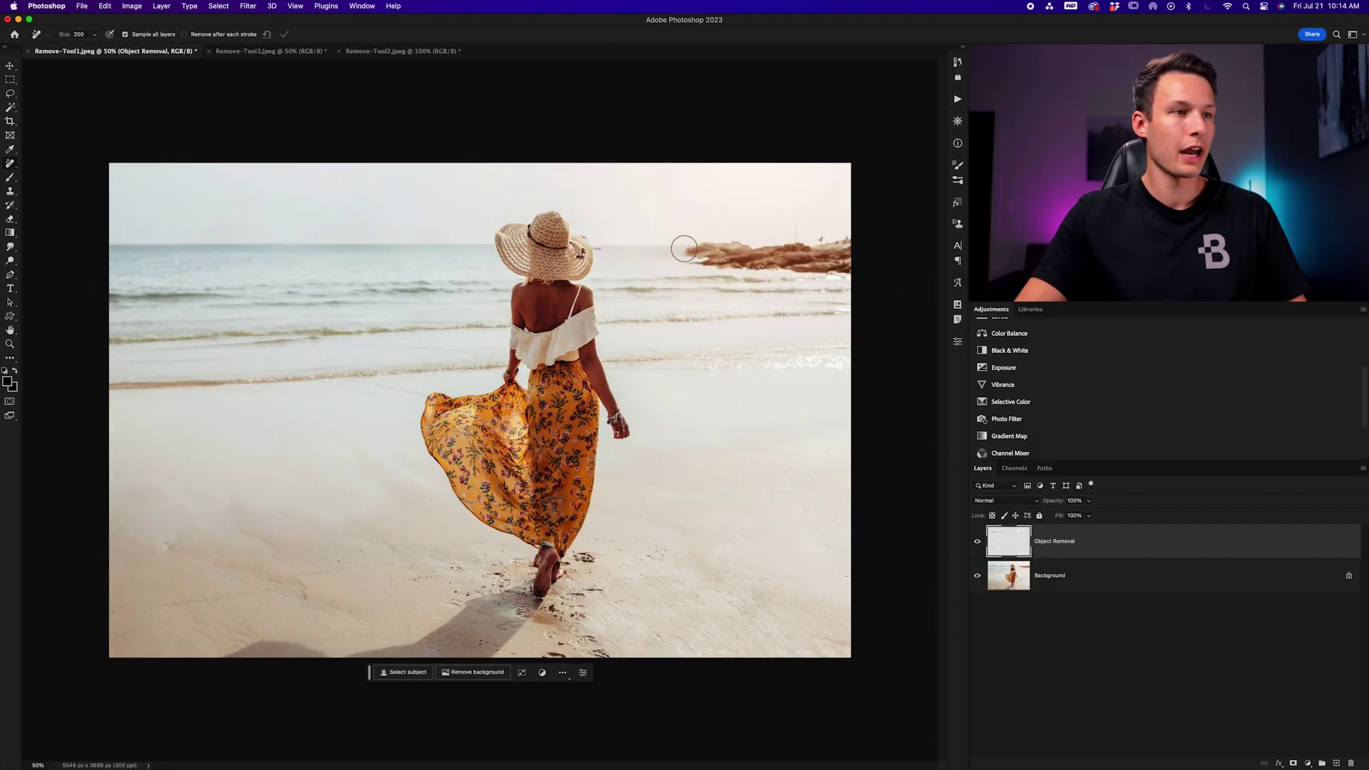
With Remove after each stroke off, brush over the whole rocky outcrop and, with a smaller brush, the thin mast above it, and apply the removal
left_click_drag(1091, 398, 1188, 394)
left_click_drag(742, 246, 854, 244)
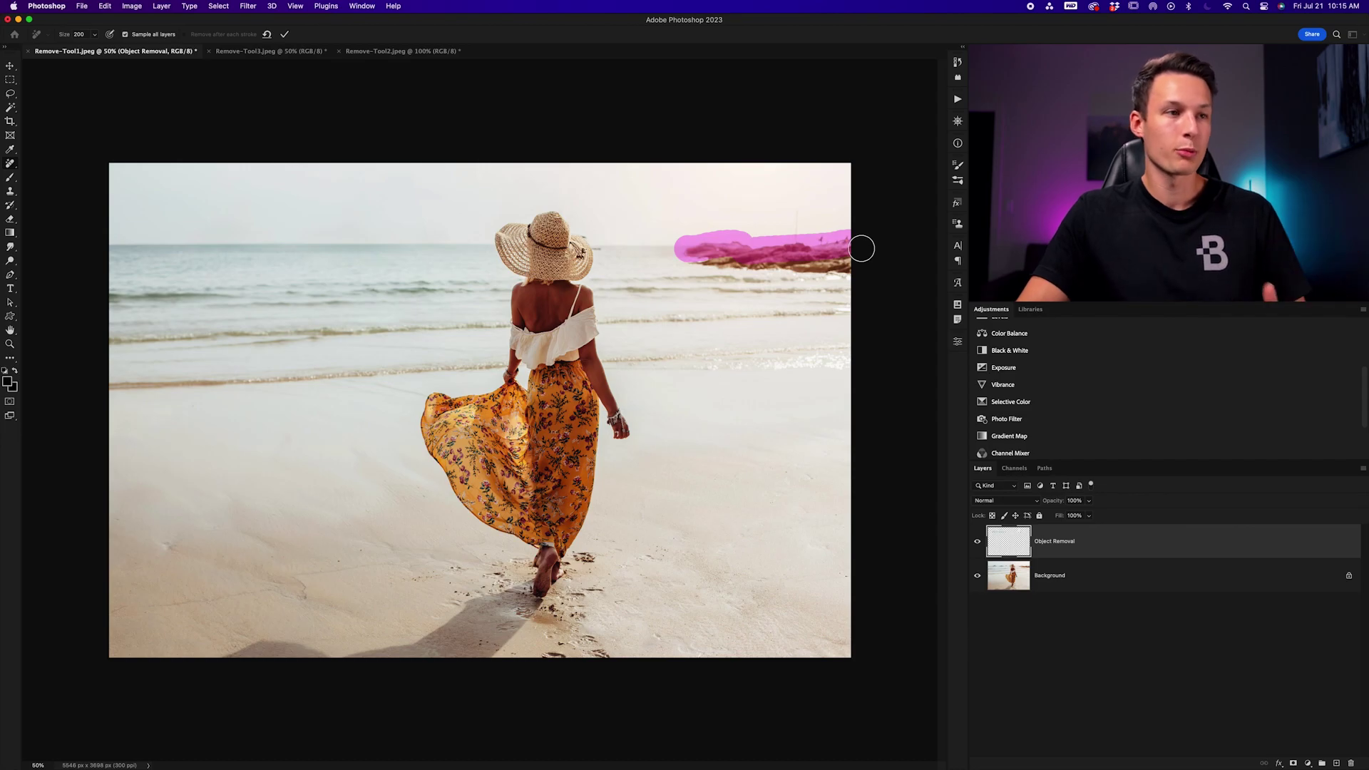
left_click_drag(850, 265, 692, 258)
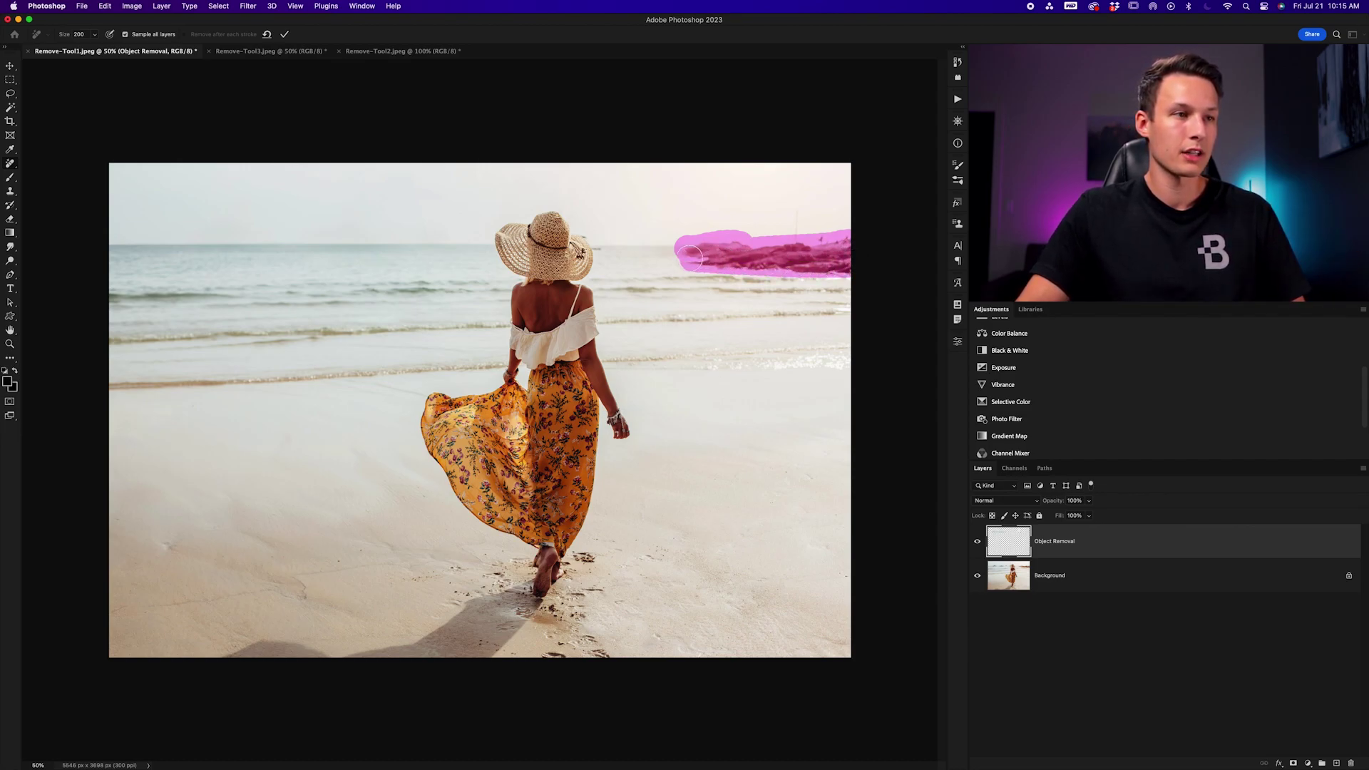
key("bracketleft")
key("bracketleft")
key("bracketleft")
key("bracketleft")
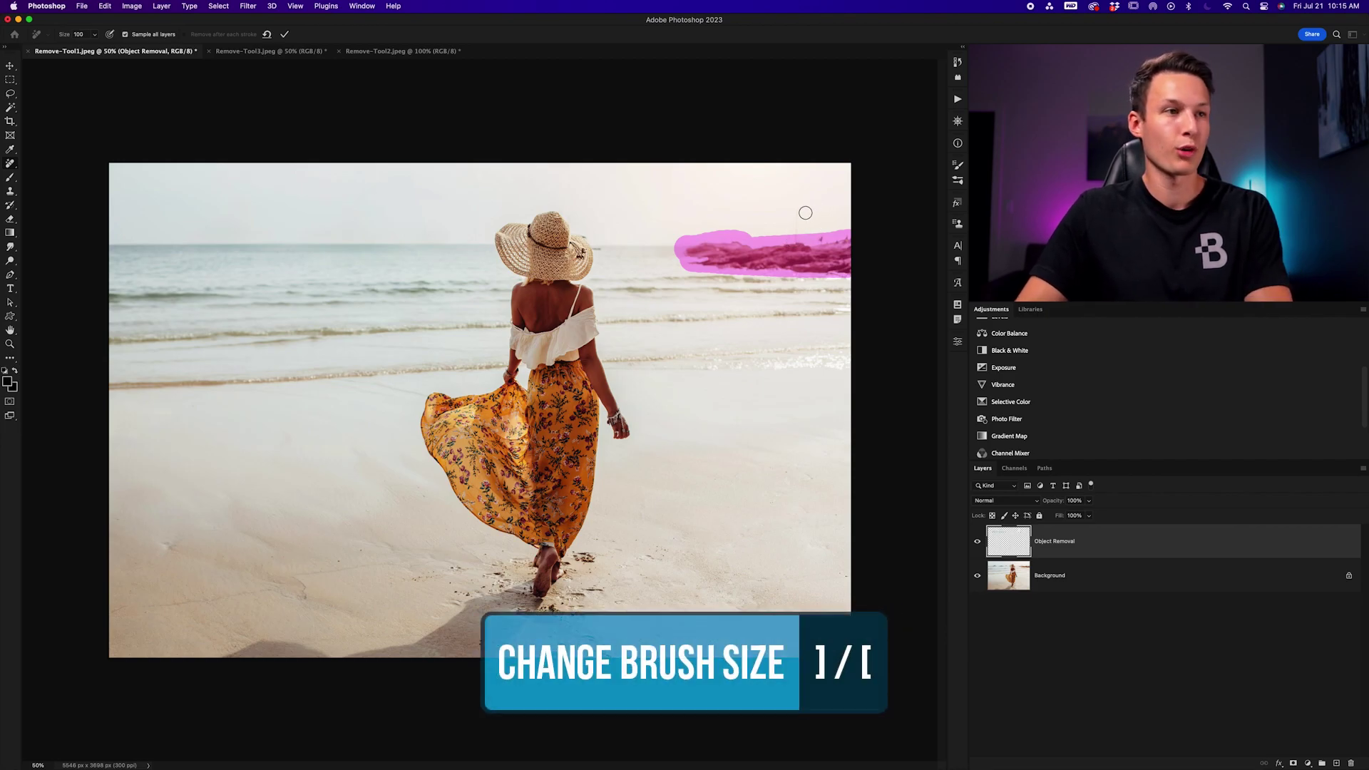
left_click_drag(796, 216, 801, 245)
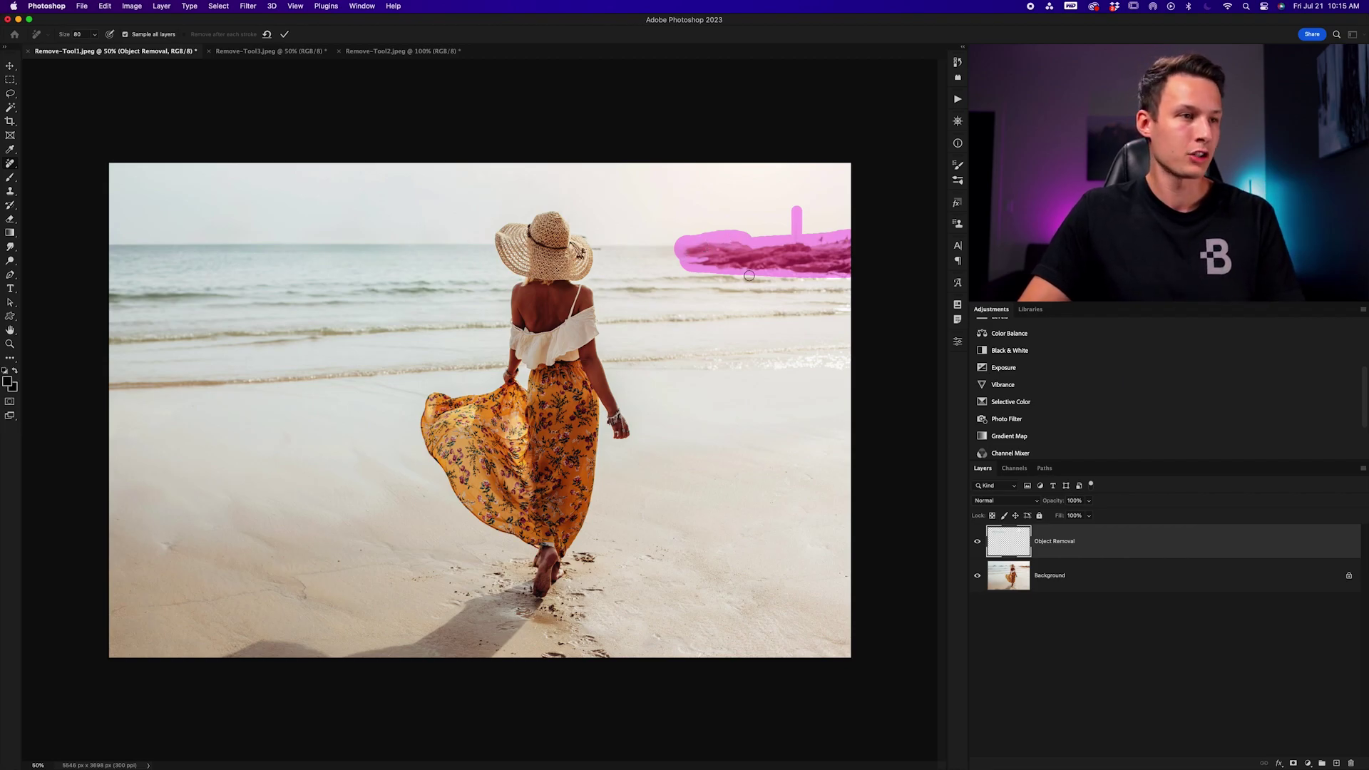
left_click(283, 34)
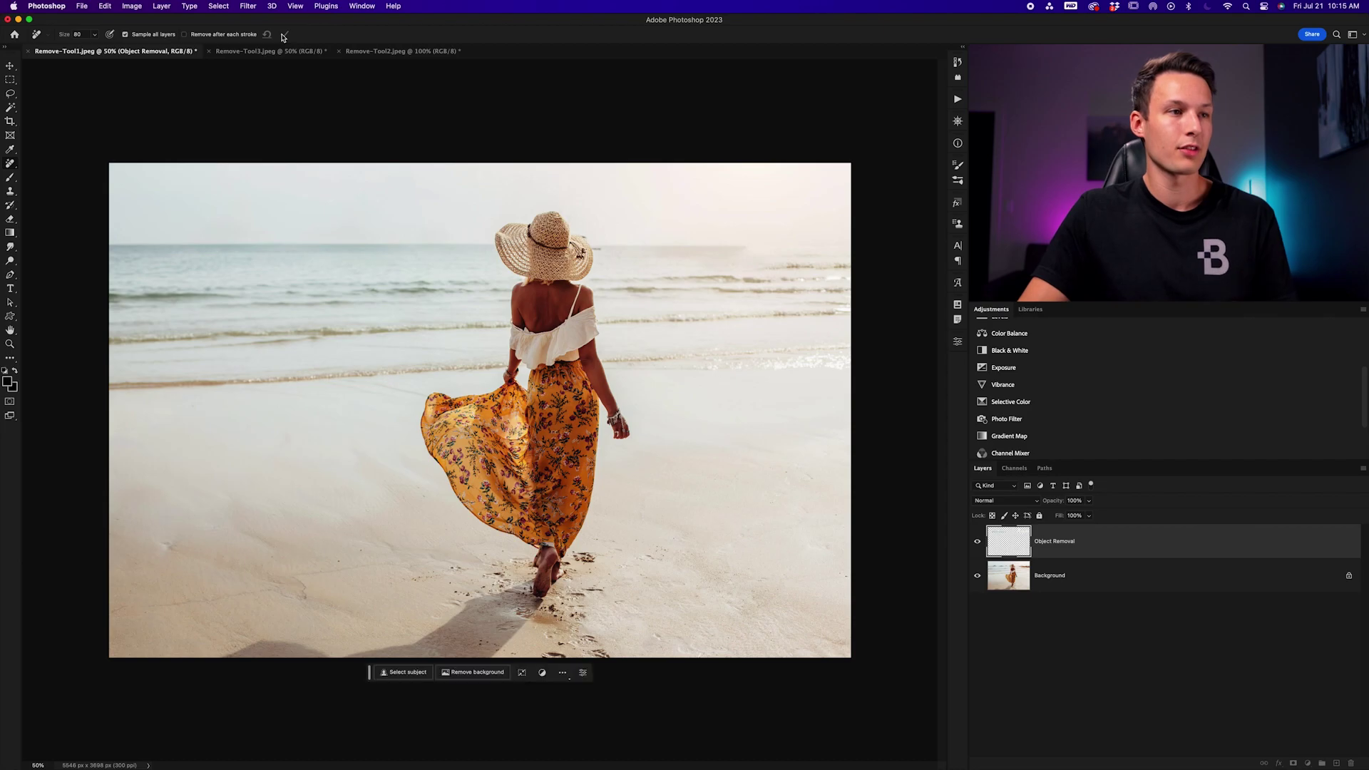
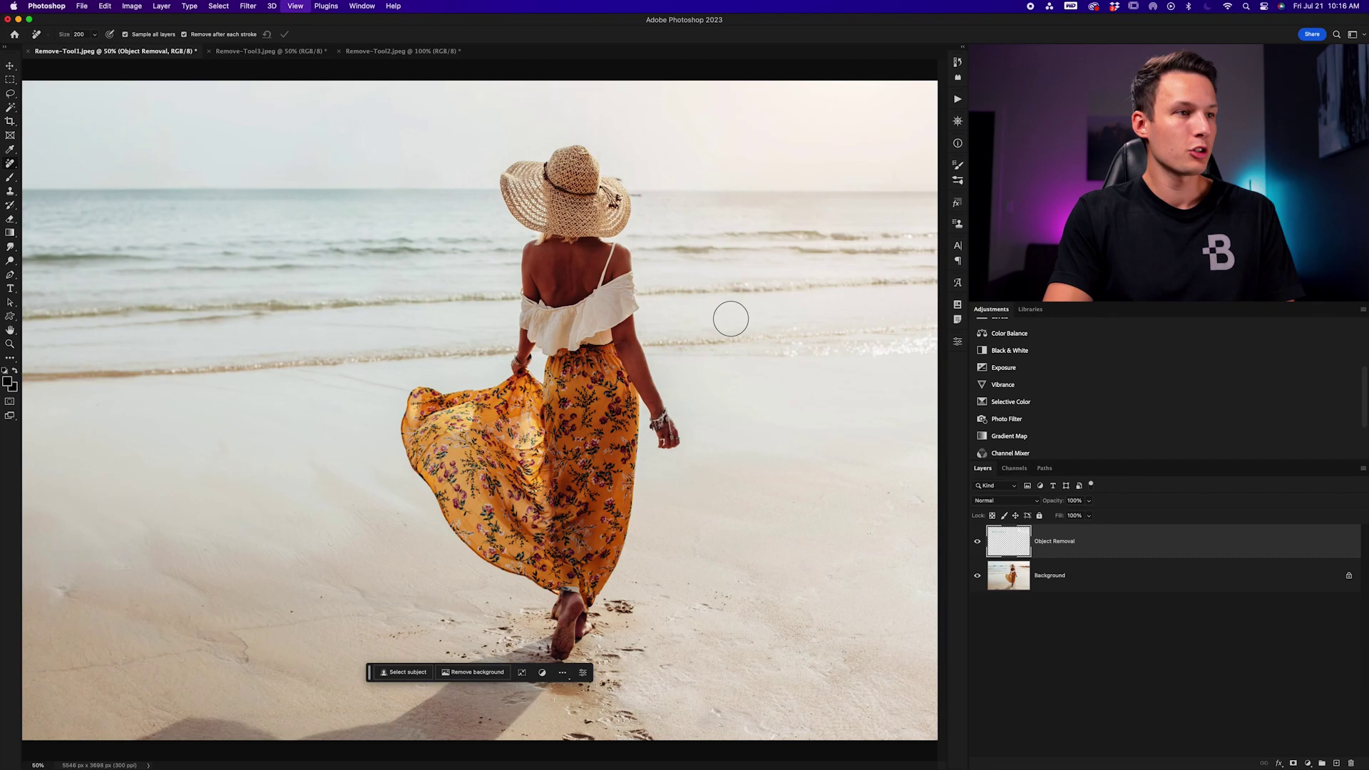
Using a much smaller brush with Remove after each stroke on, remove the leftover boat bits beside the straw hat's brim
scroll(731, 320, "up", 10)
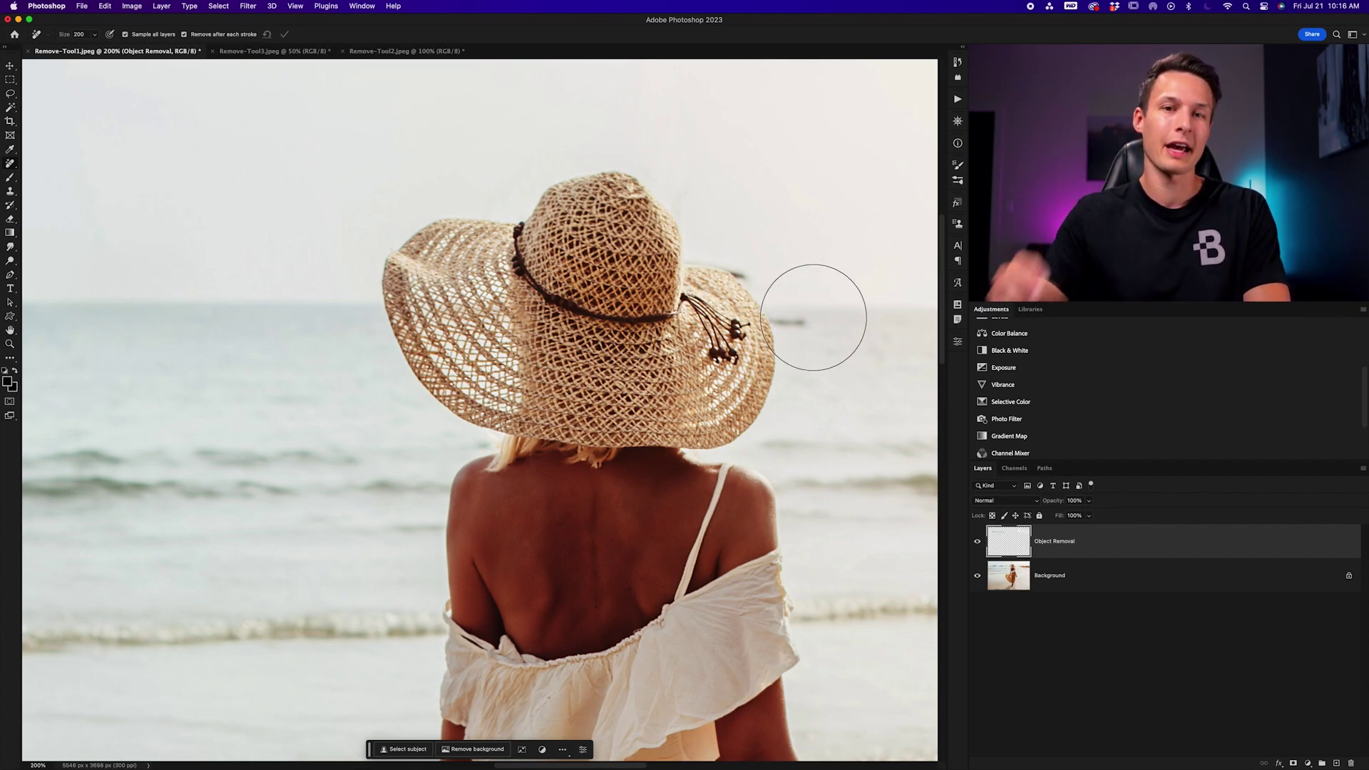
key("bracketleft")
key("bracketleft")
key("bracketleft")
key("bracketleft")
key("bracketleft")
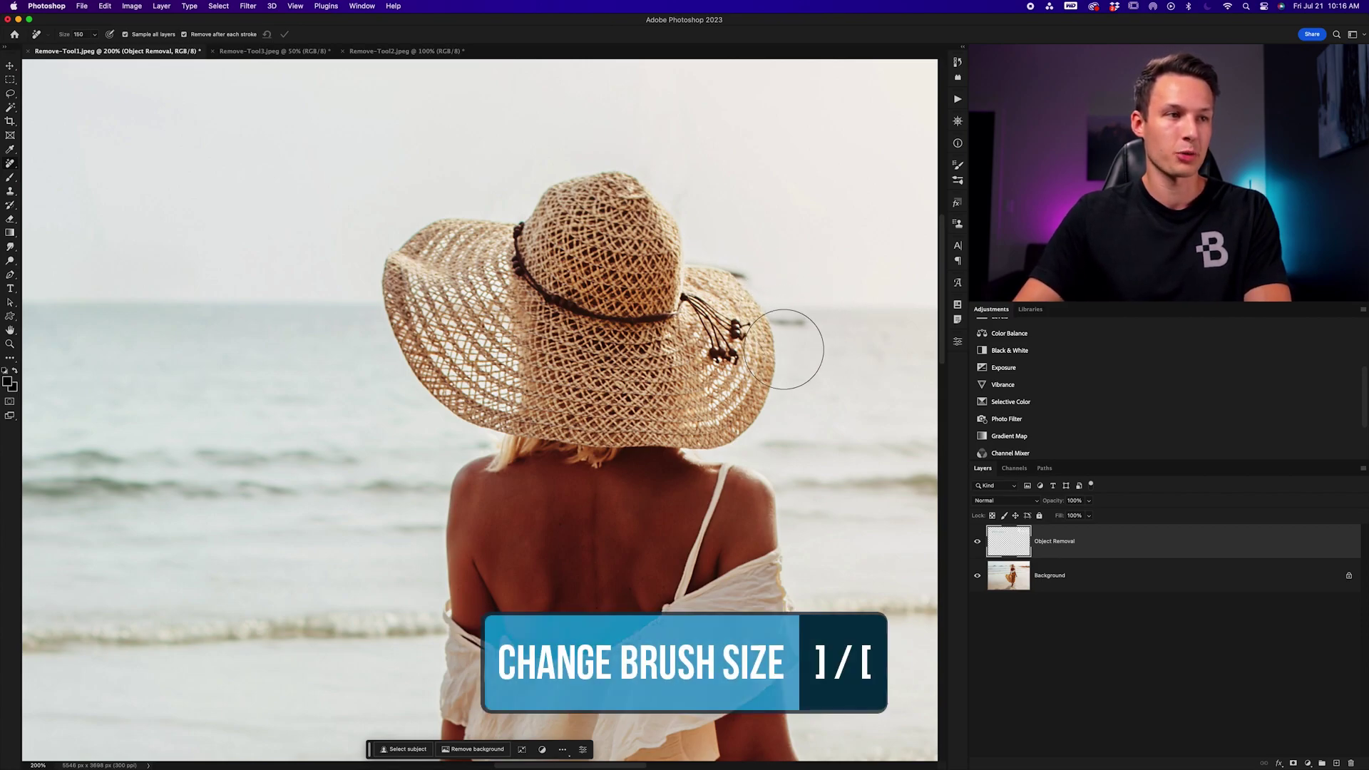
key("bracketleft")
key("bracketleft")
key("bracketleft")
key("bracketleft")
key("bracketleft")
key("bracketleft")
key("bracketleft")
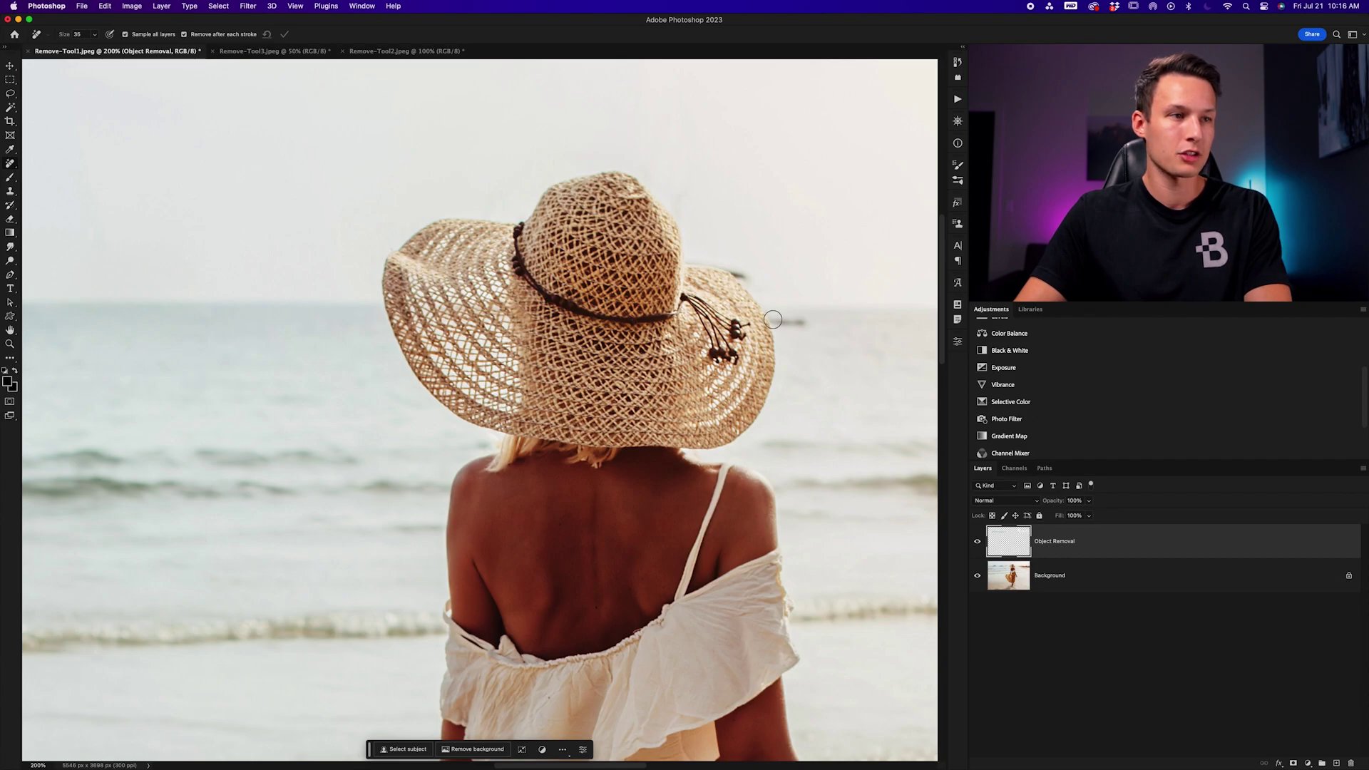
left_click_drag(772, 319, 800, 320)
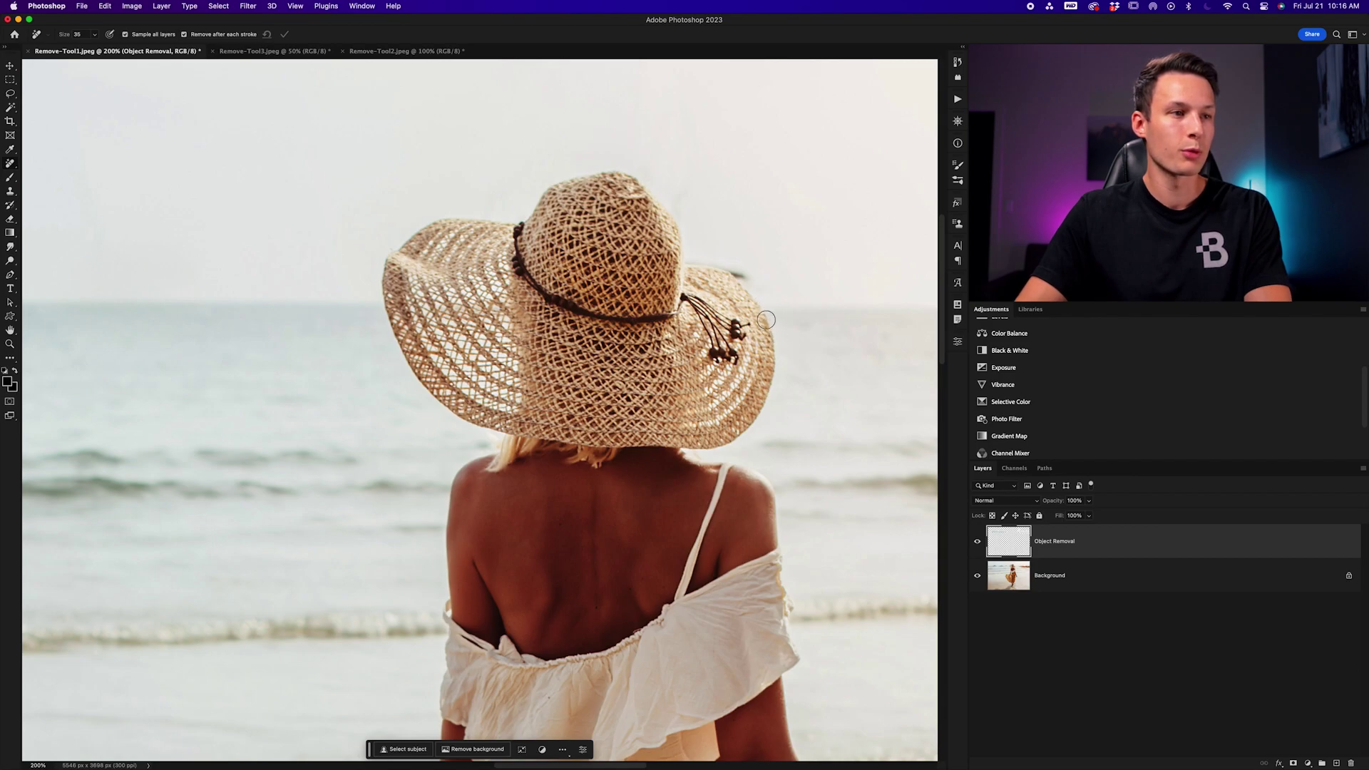
left_click_drag(753, 276, 729, 269)
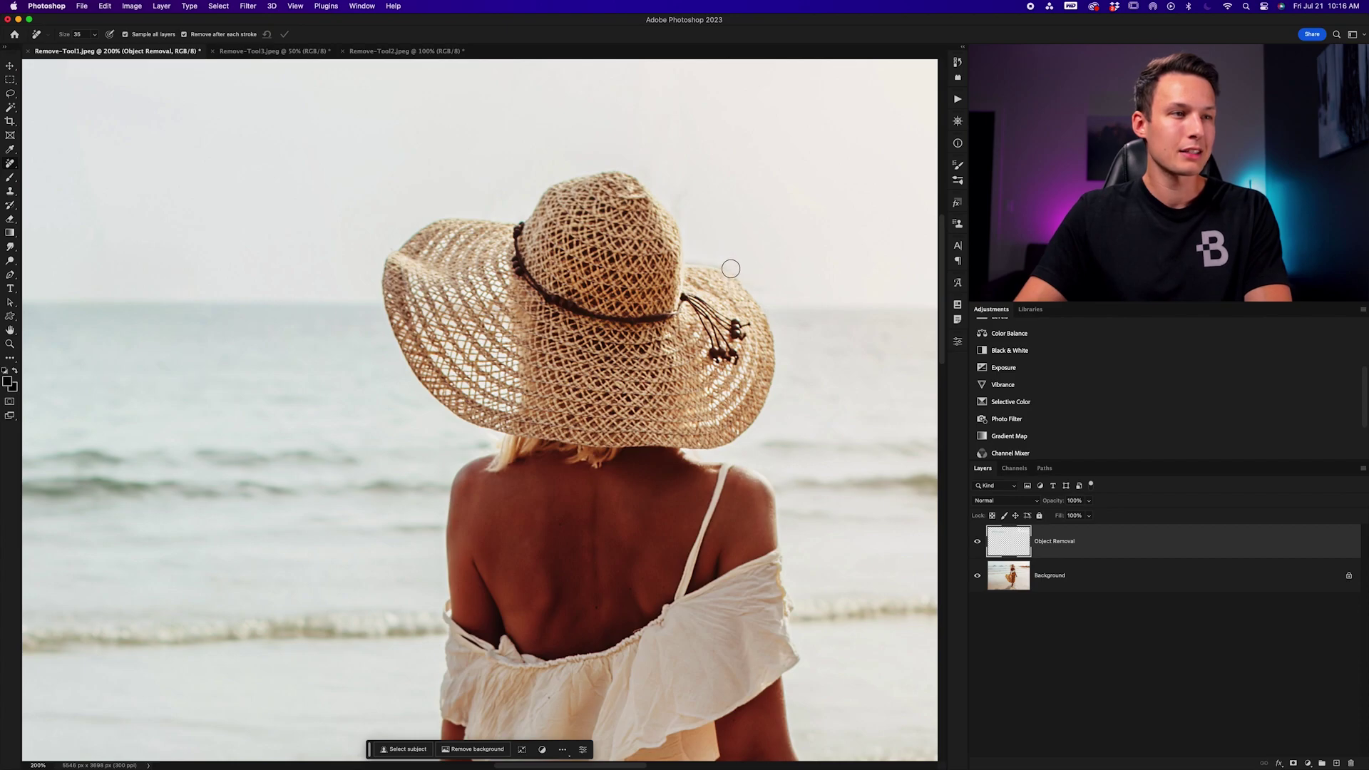
left_click_drag(722, 273, 723, 272)
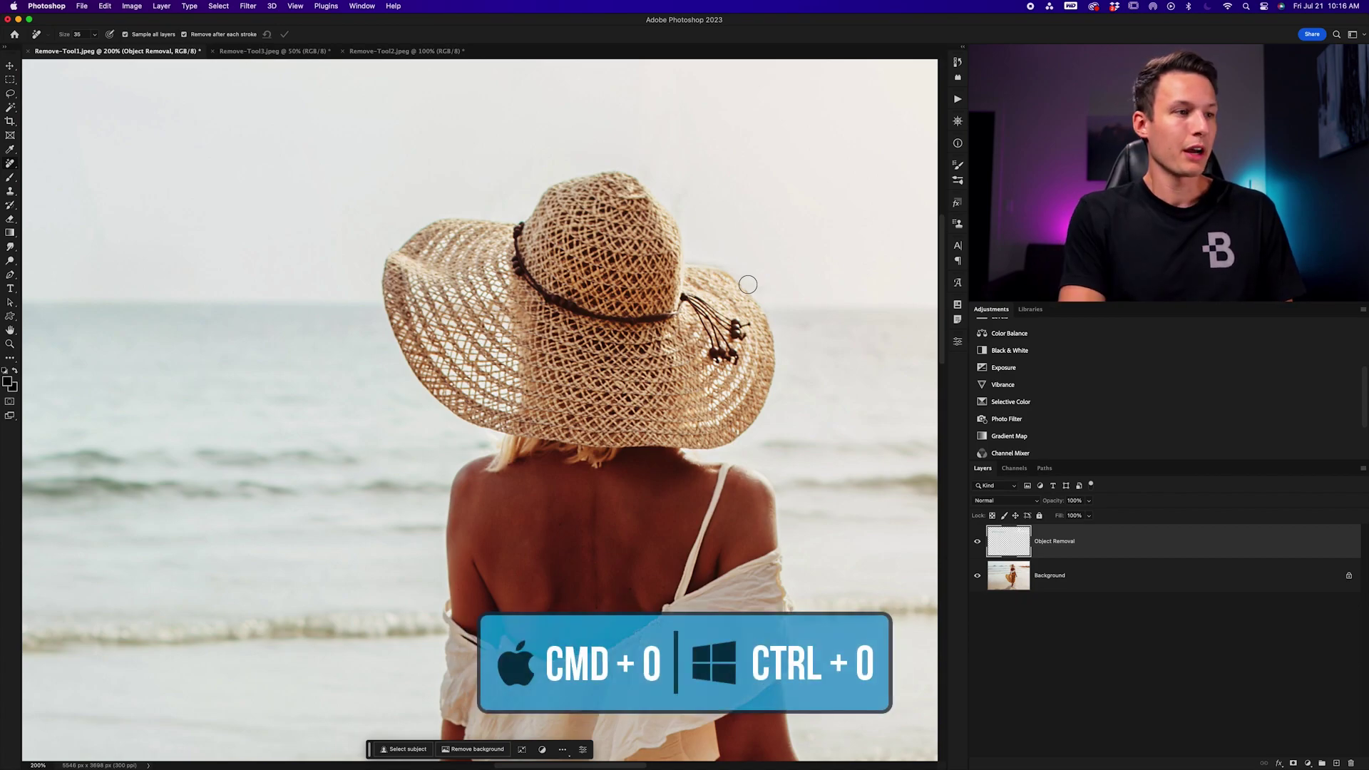
Compare the whole photo before and after by toggling the Object Removal layer's visibility, leaving it visible
key("super+0")
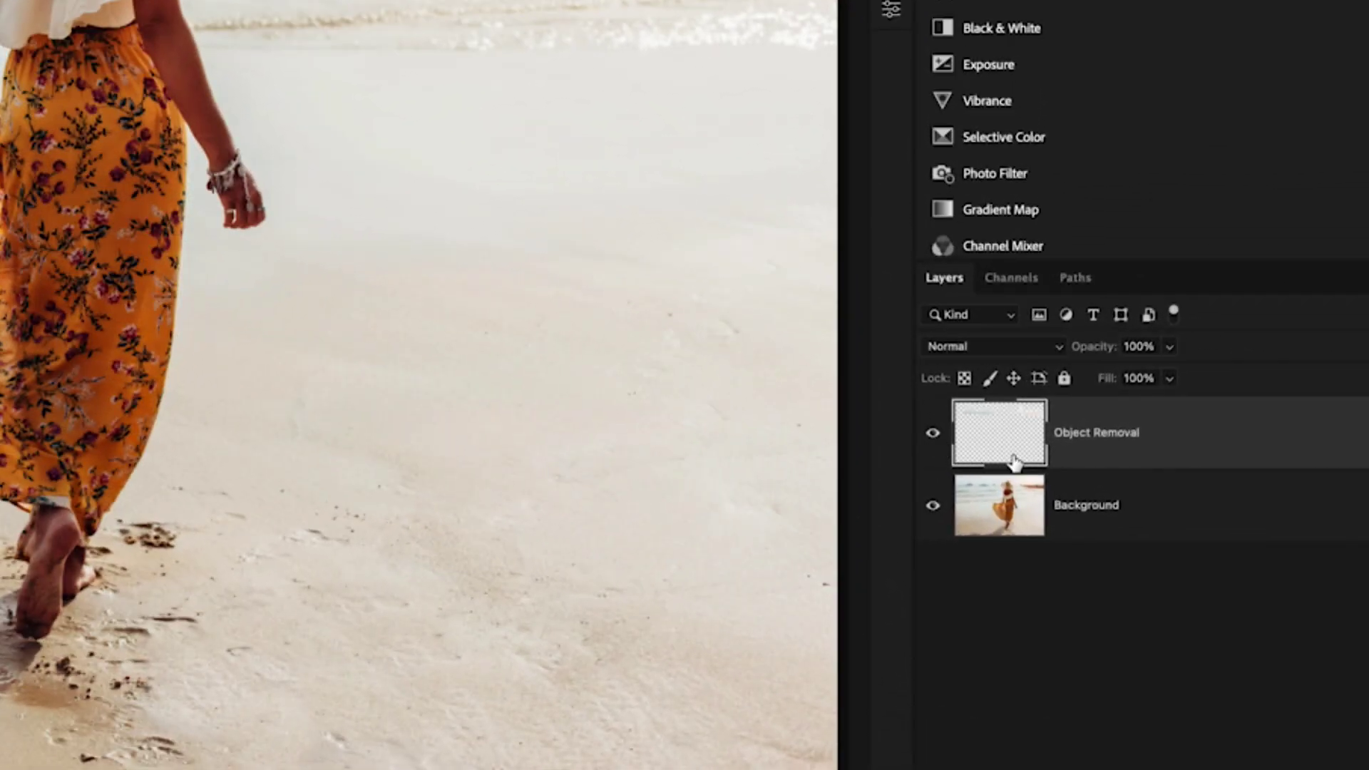
left_click(933, 433)
left_click(977, 544)
left_click(978, 545)
left_click(978, 545)
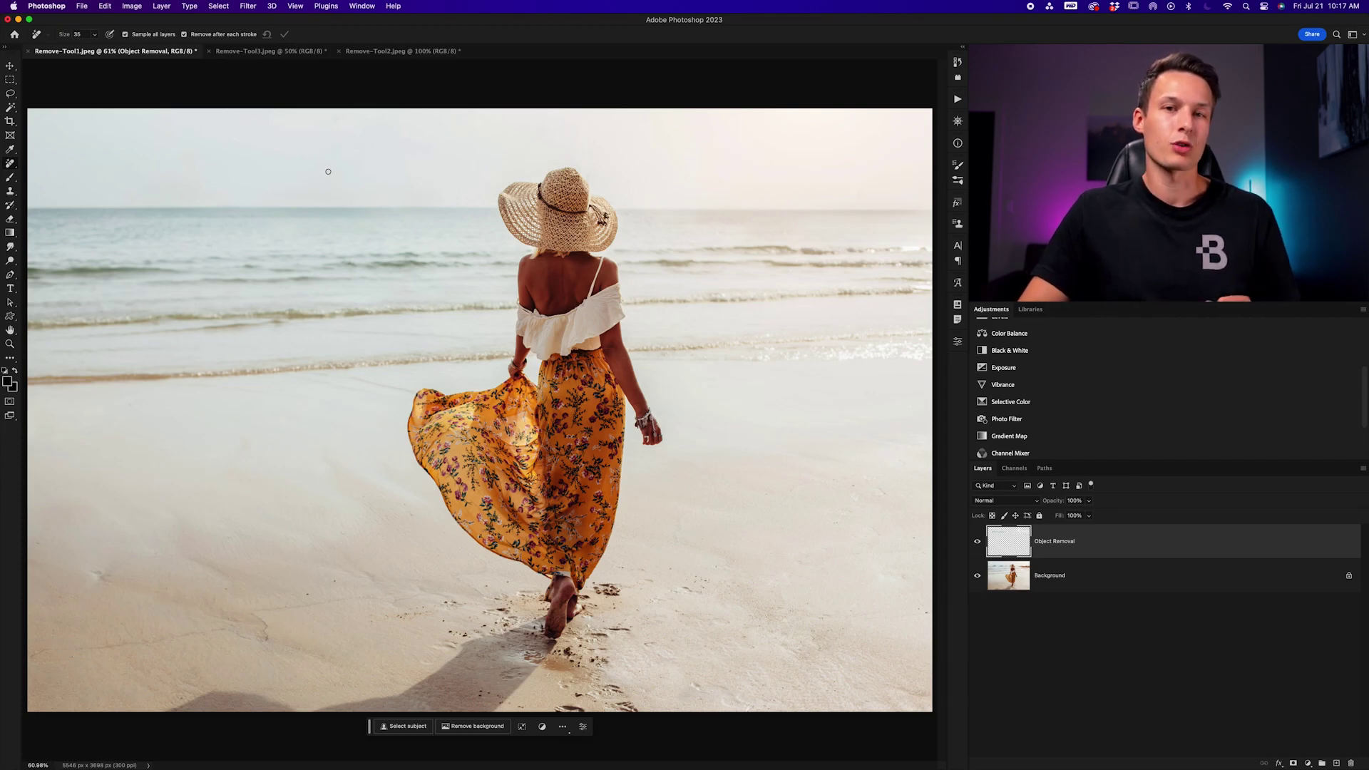
In the Remove-Tool3.jpeg document, add a new layer above the Background and name it Object removal
left_click(251, 51)
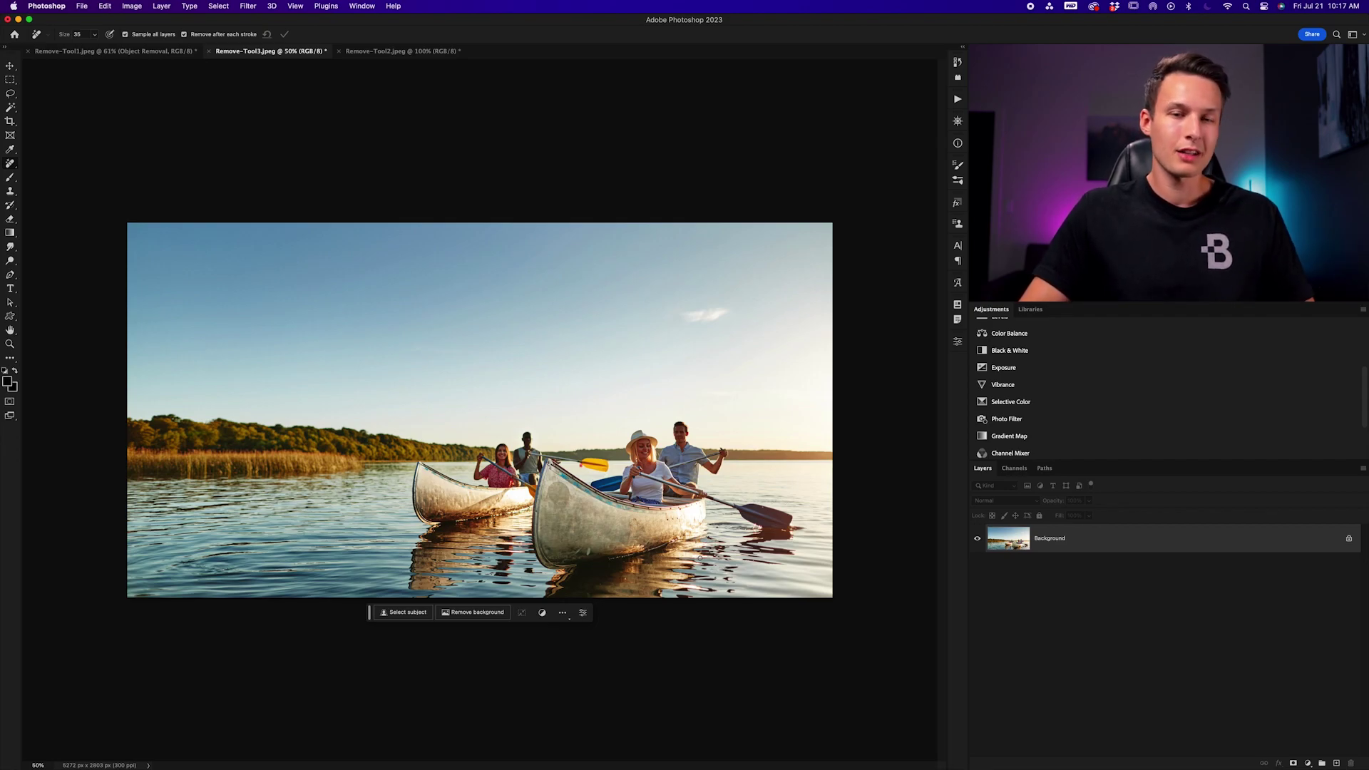
key("super+equal")
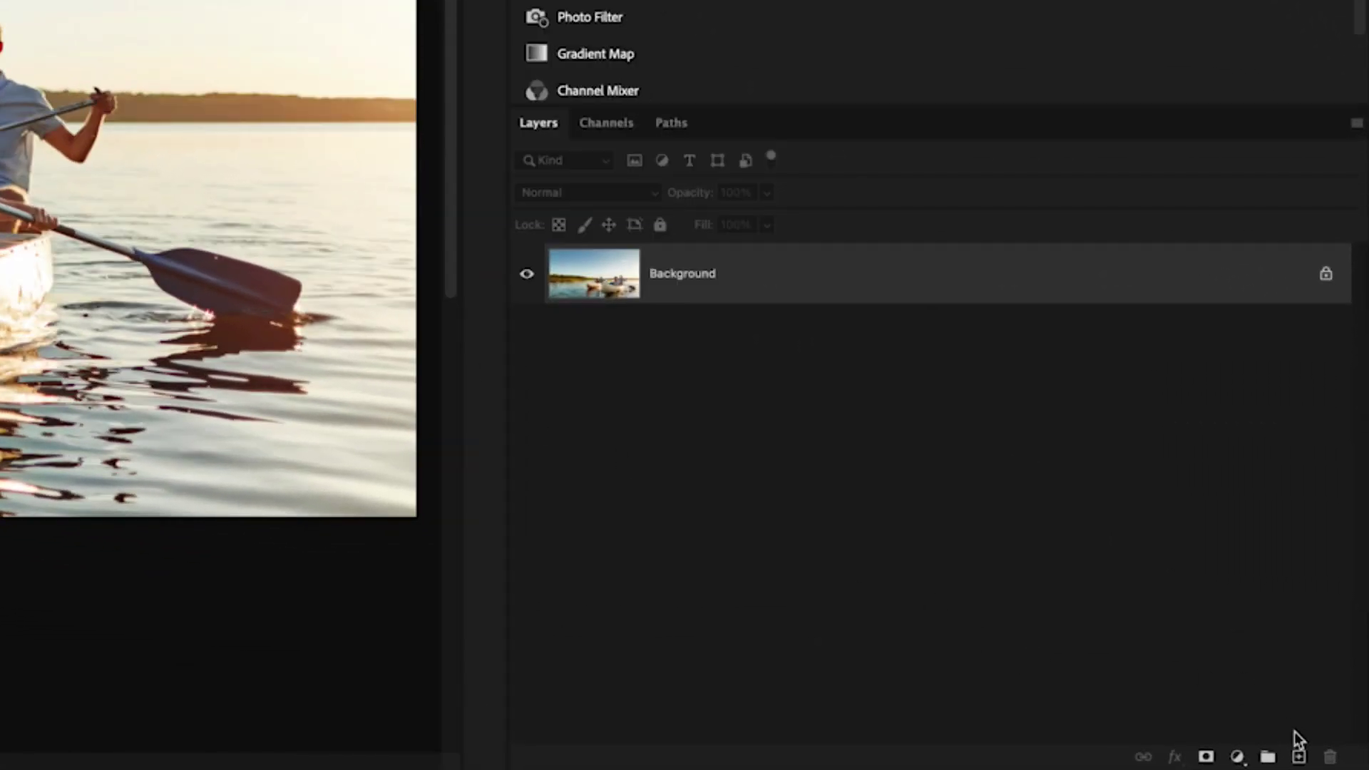
left_click(1298, 756)
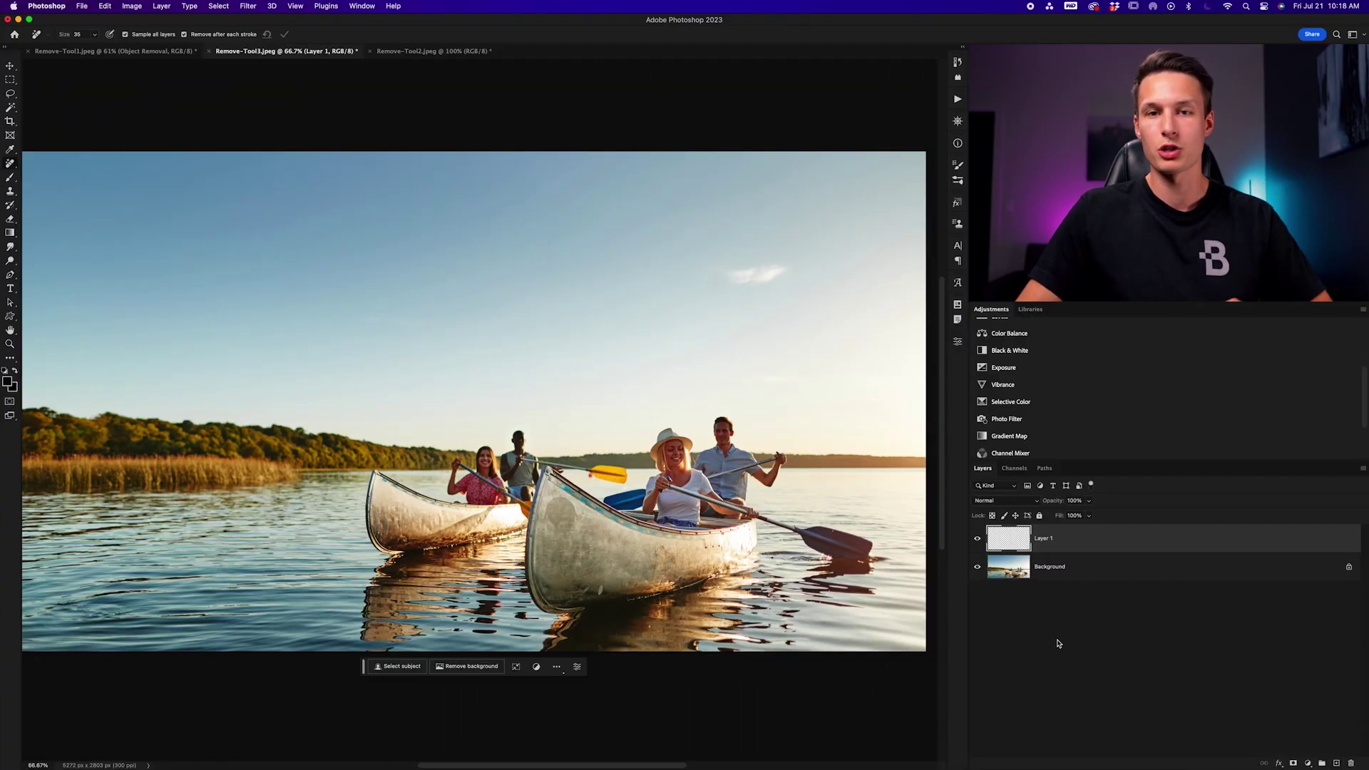
double_click(1047, 539)
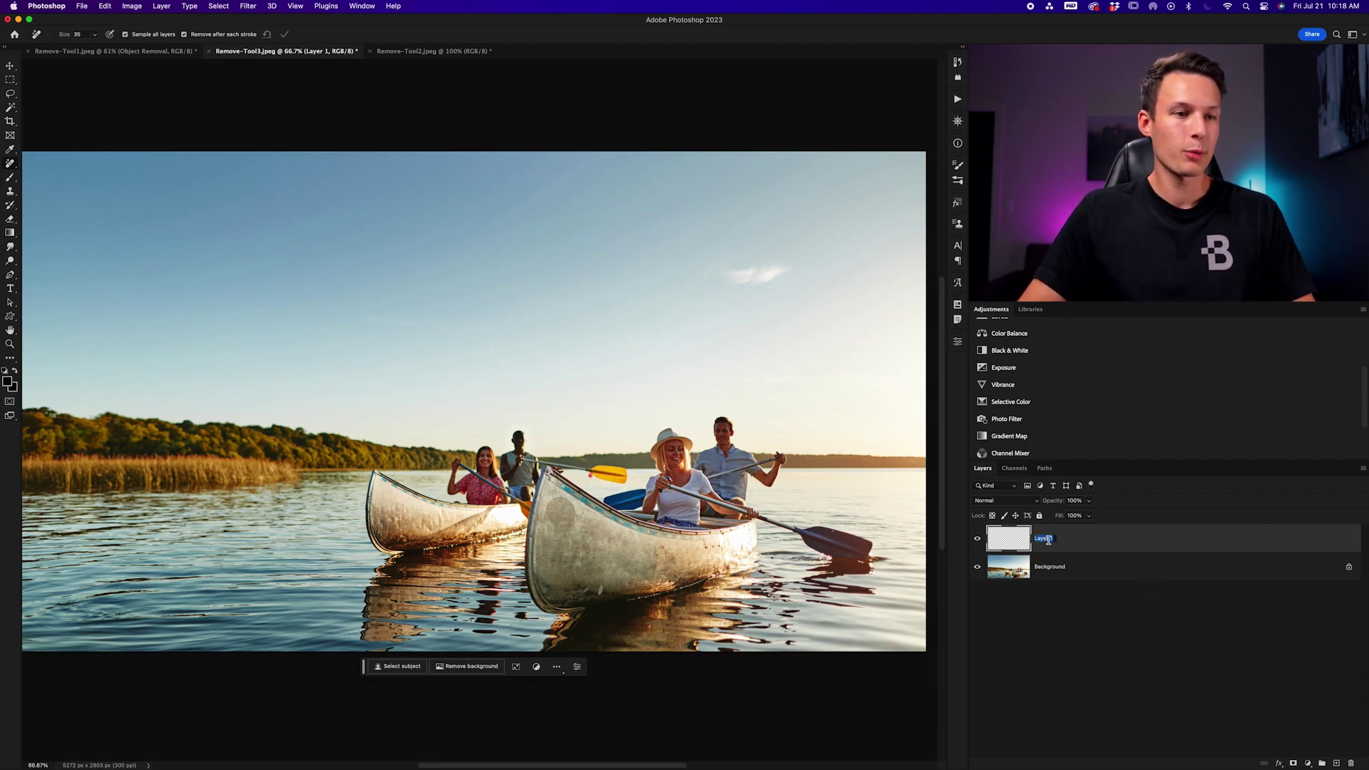
type("d")
type("bject removal")
key("Return")
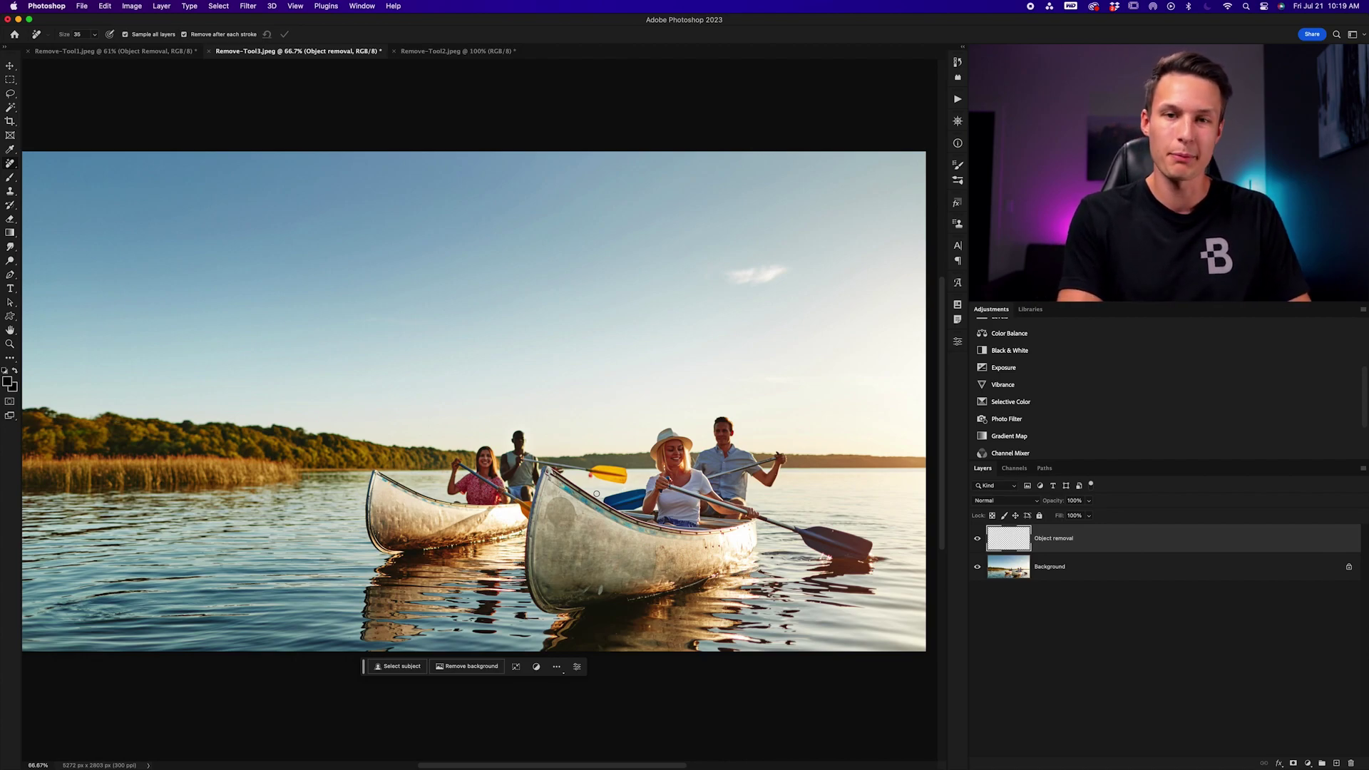
Draw a Pen path from below the photo along the front canoe's bow edge, enclosing the rear canoe, its paddlers and reflection
key("super+plus")
scroll(596, 493, "down", 3)
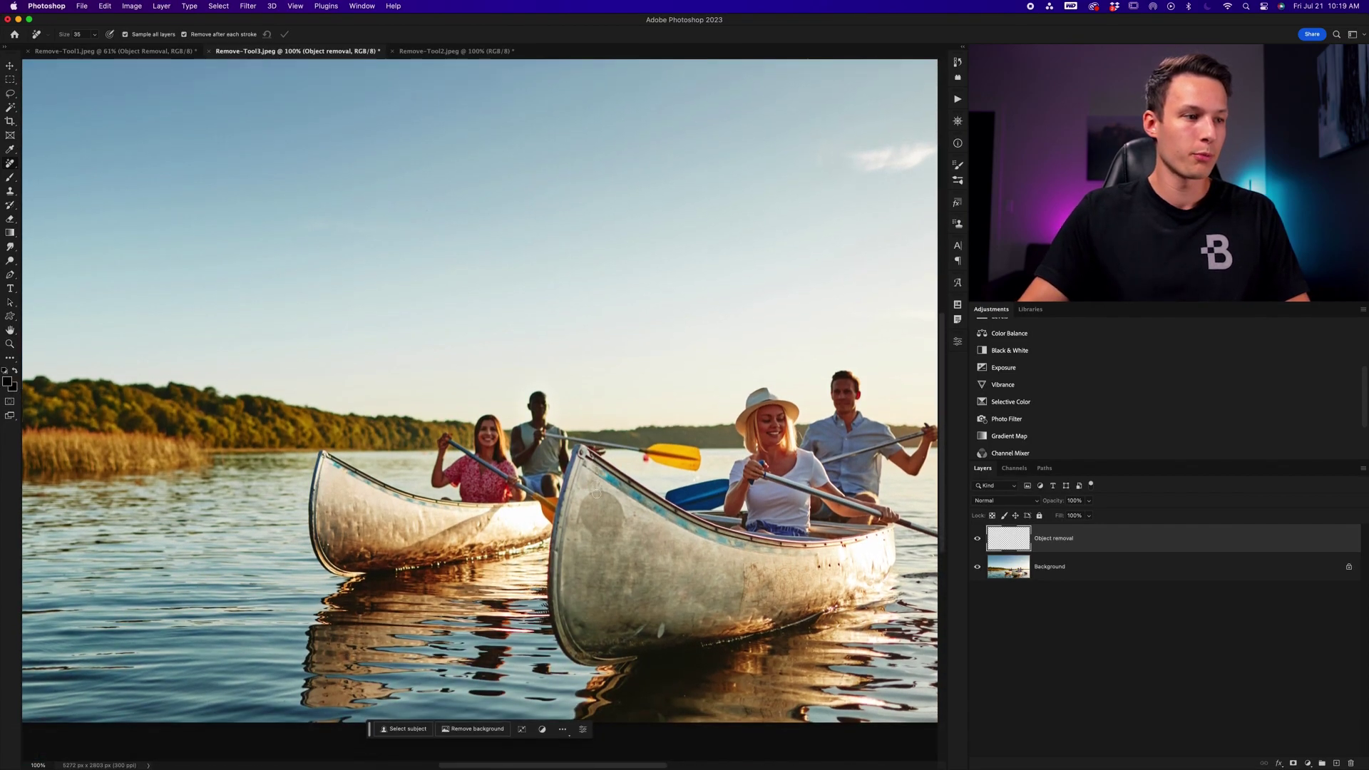
scroll(596, 493, "down", 3)
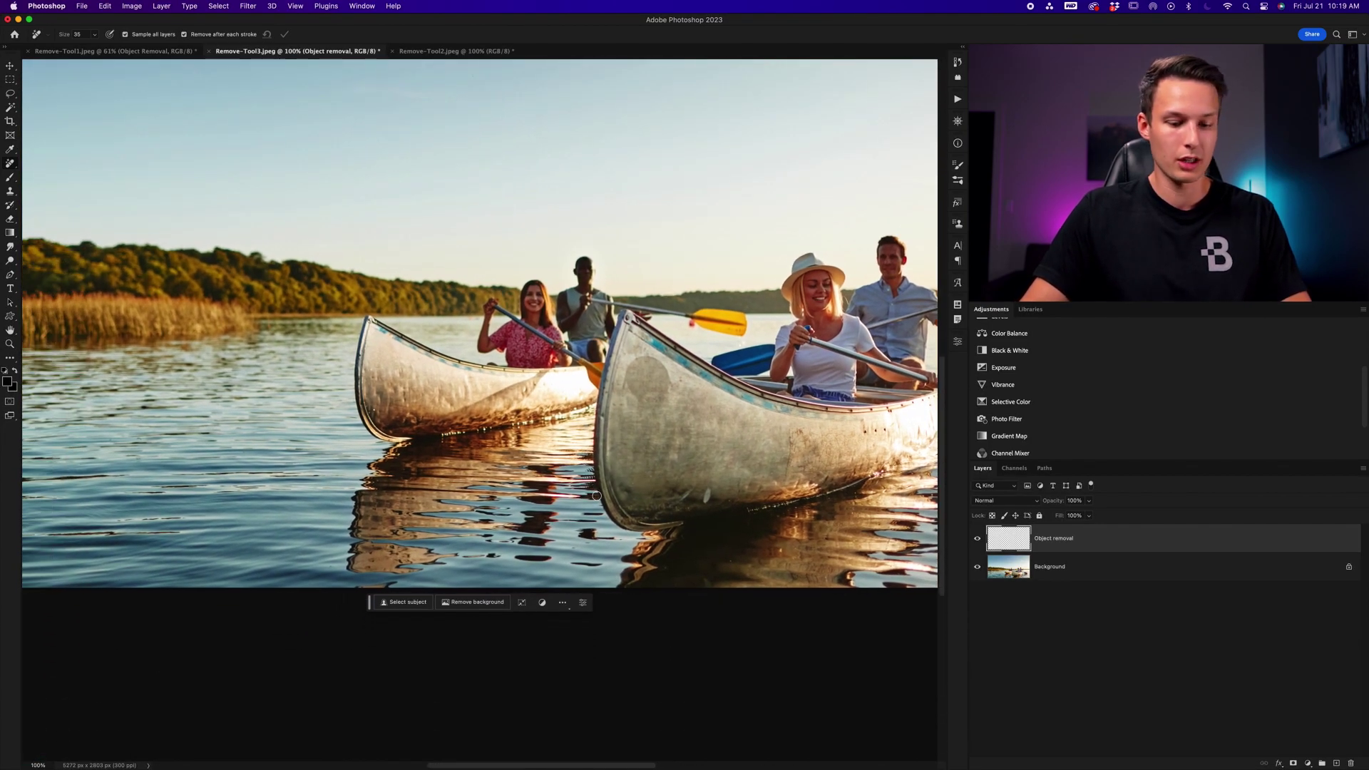
key("p")
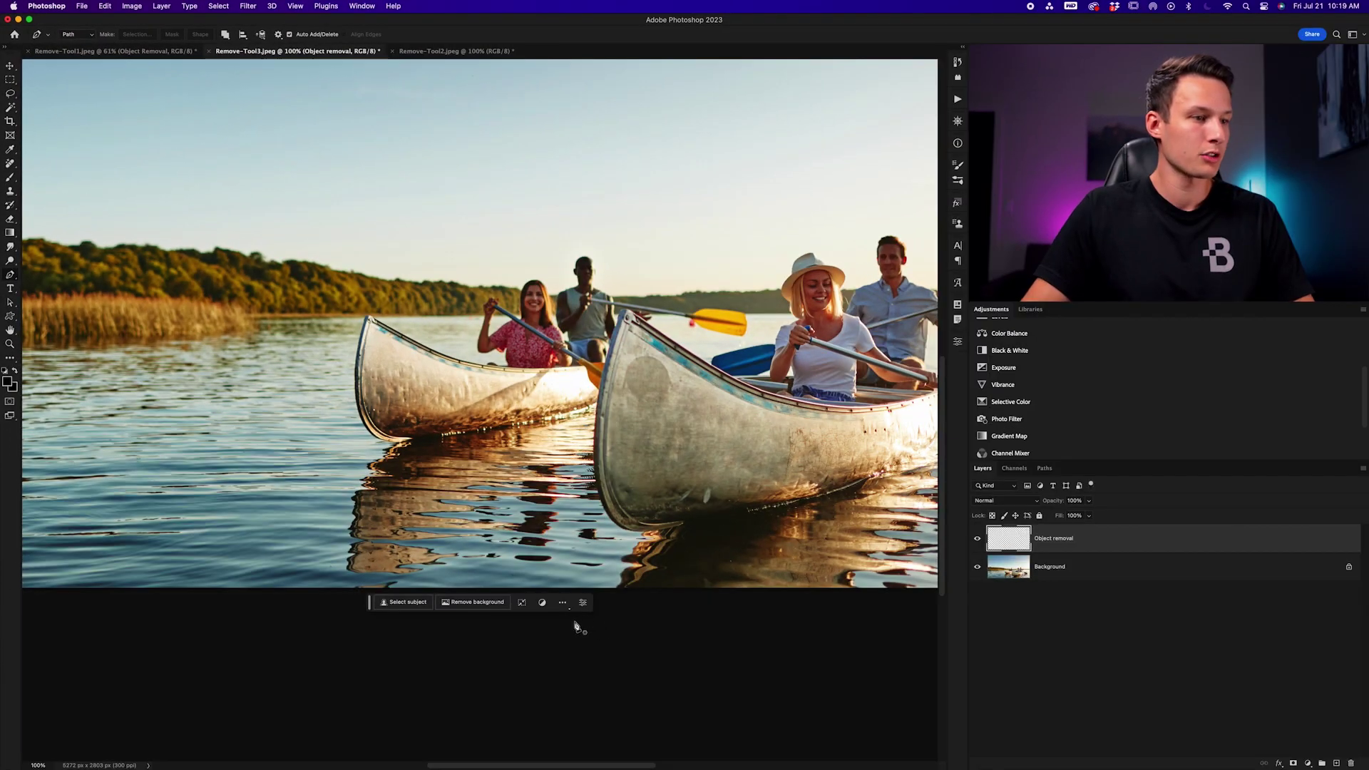
left_click(572, 620)
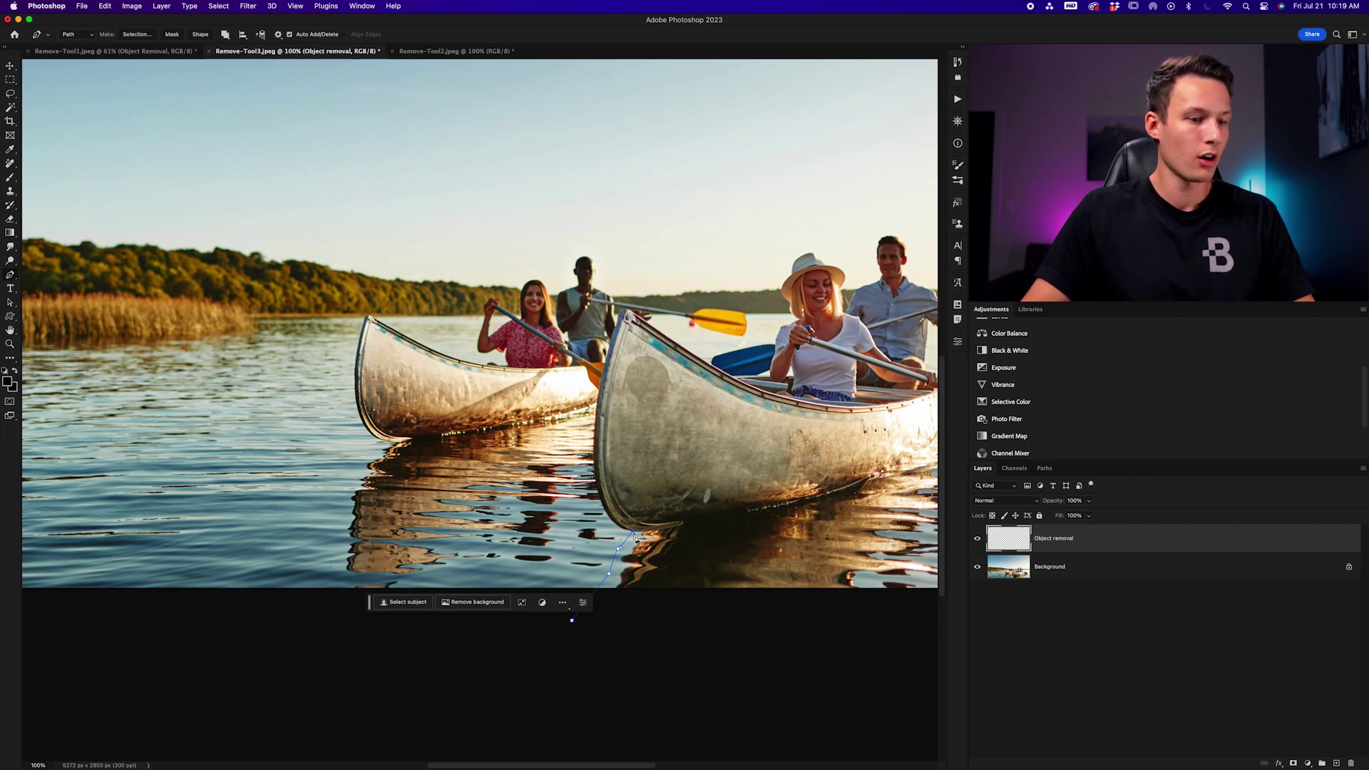
key("super+plus")
scroll(777, 607, "down", 1)
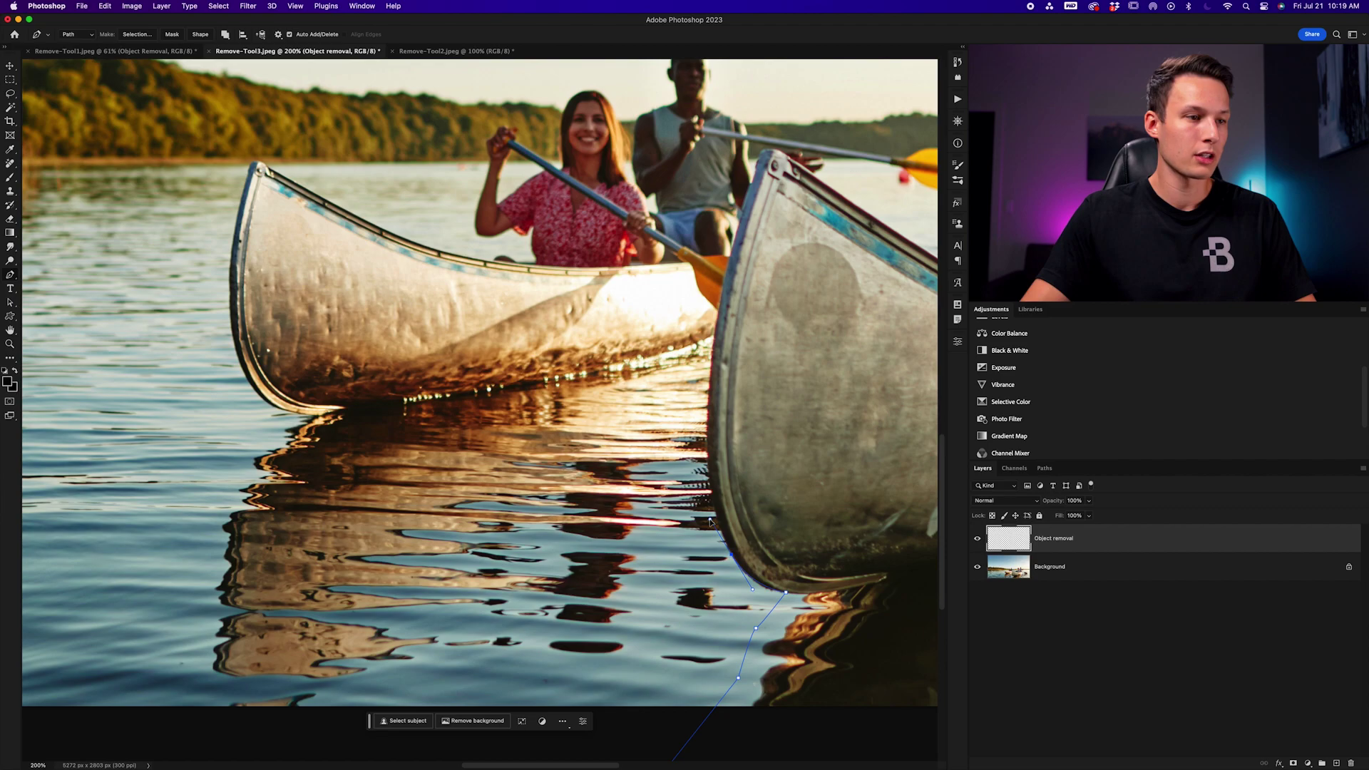
scroll(711, 523, "left", 2)
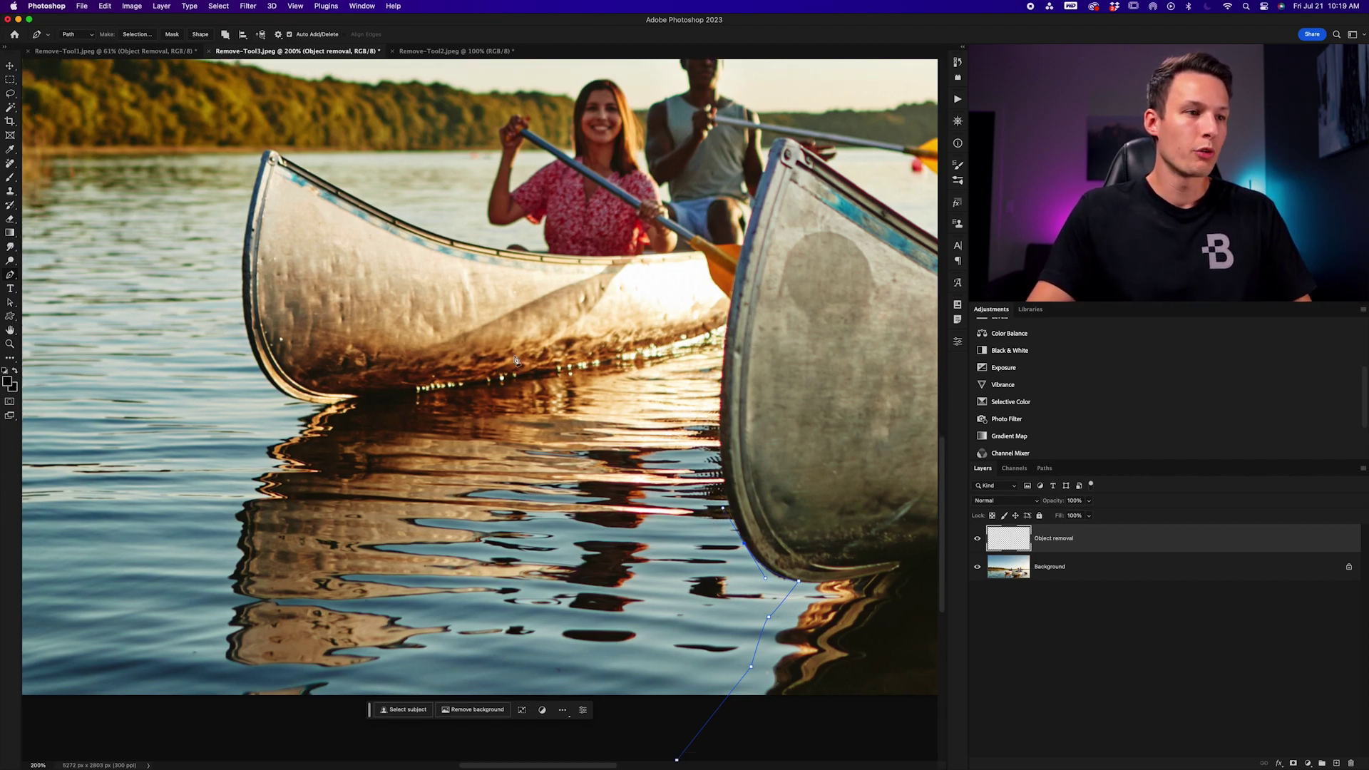
left_click(722, 373)
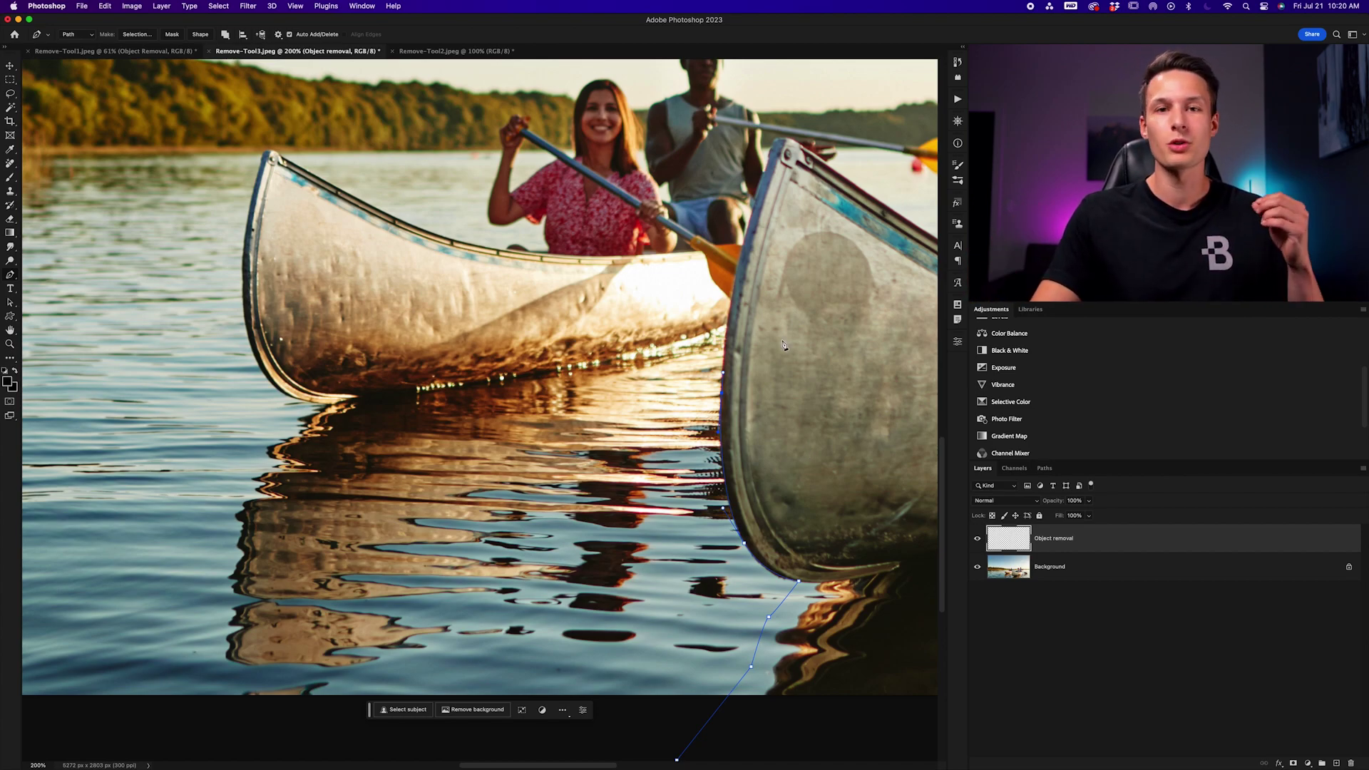
scroll(783, 345, "right", 5)
scroll(783, 345, "up", 2)
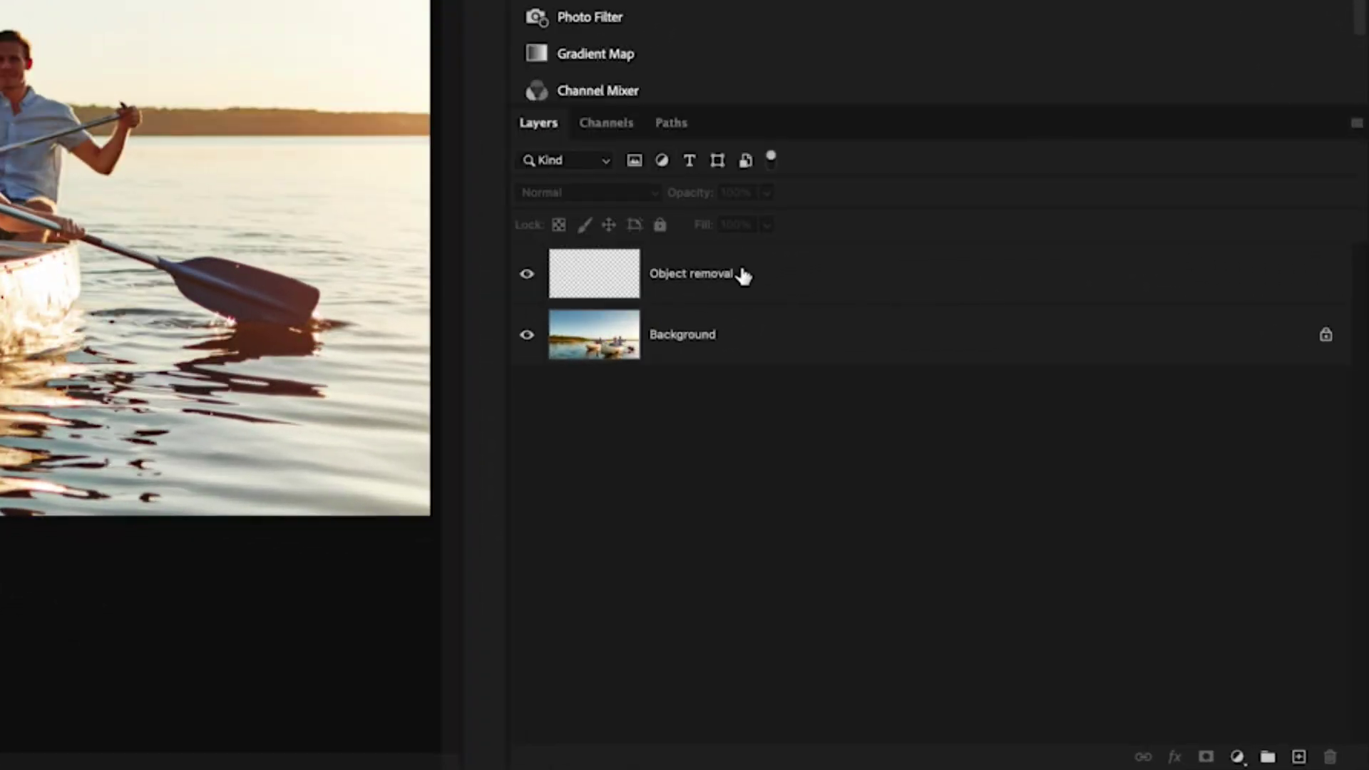
On the Object removal layer, use the Remove tool with Remove after each stroke off and brush size 150 to cover the two rear paddlers
left_click(742, 276)
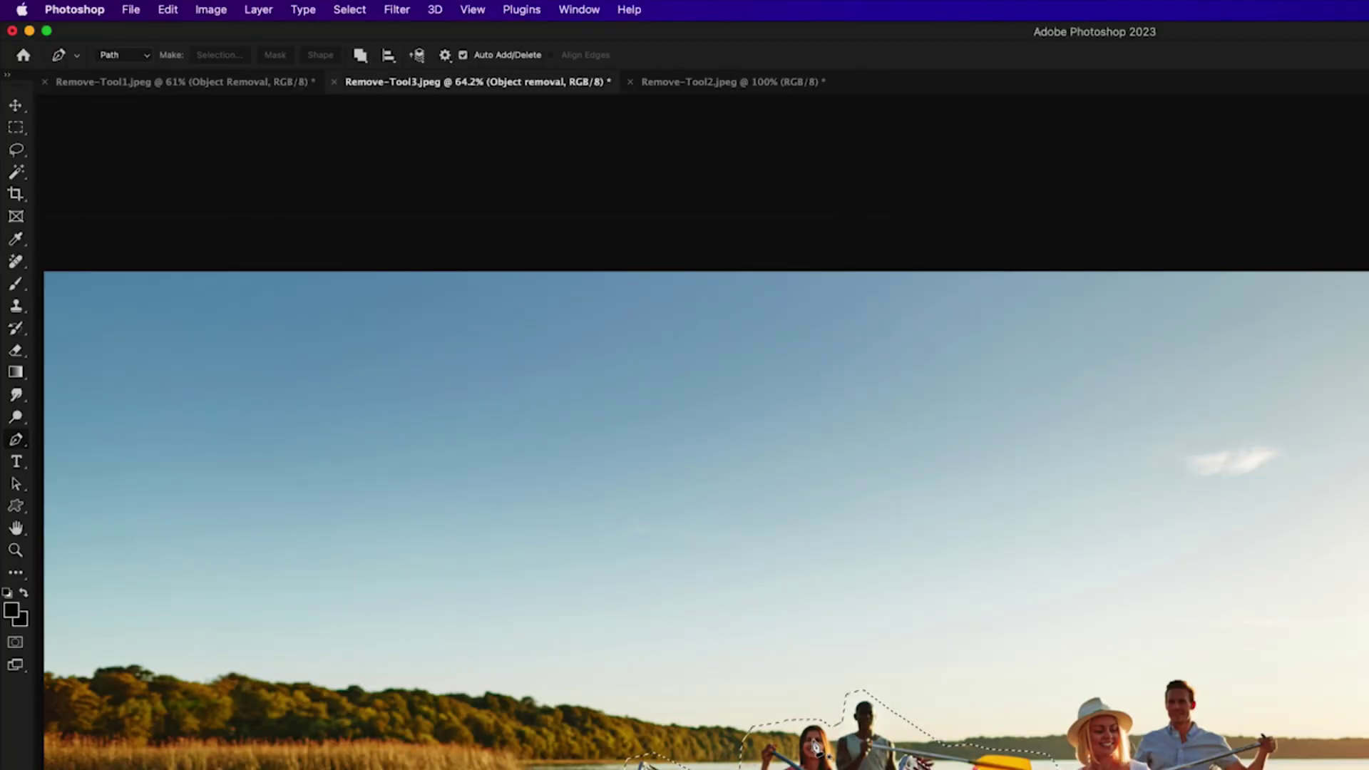
left_click(14, 262)
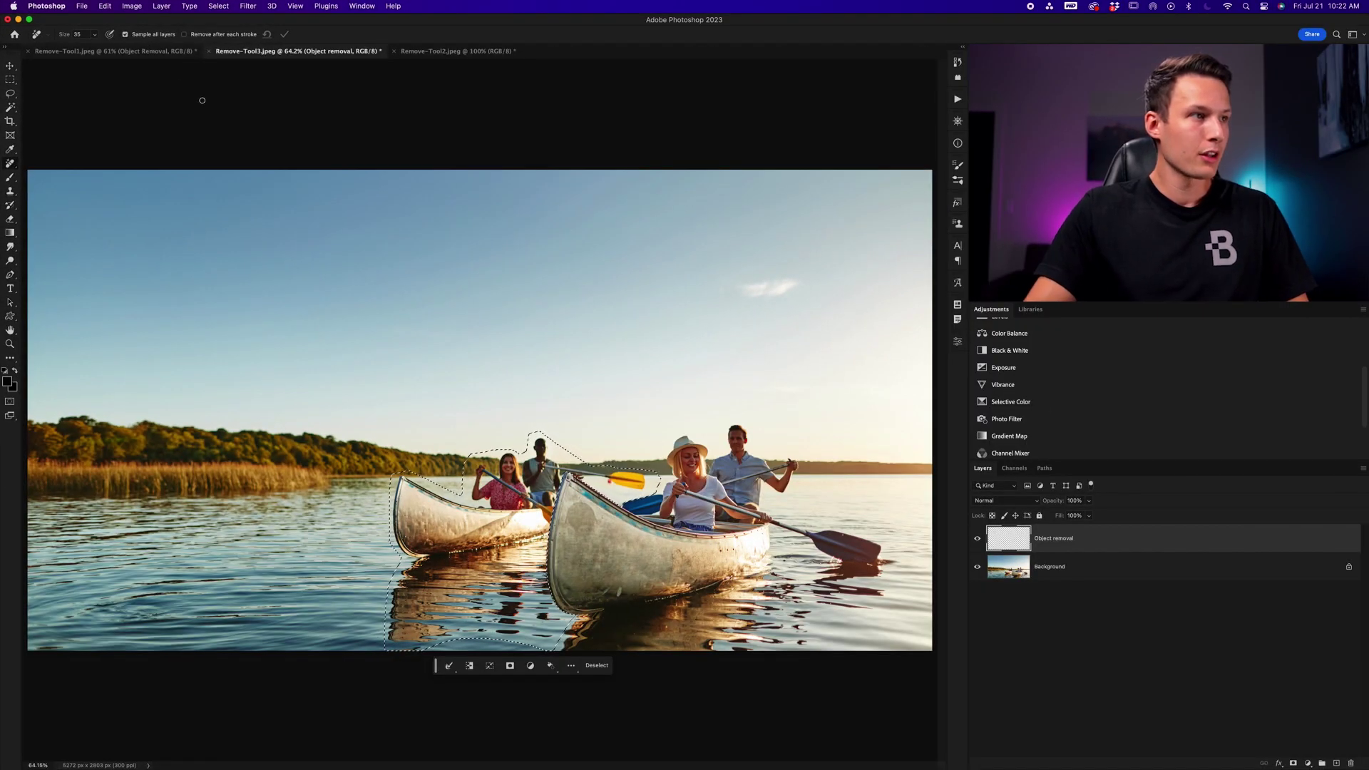
key("super+1")
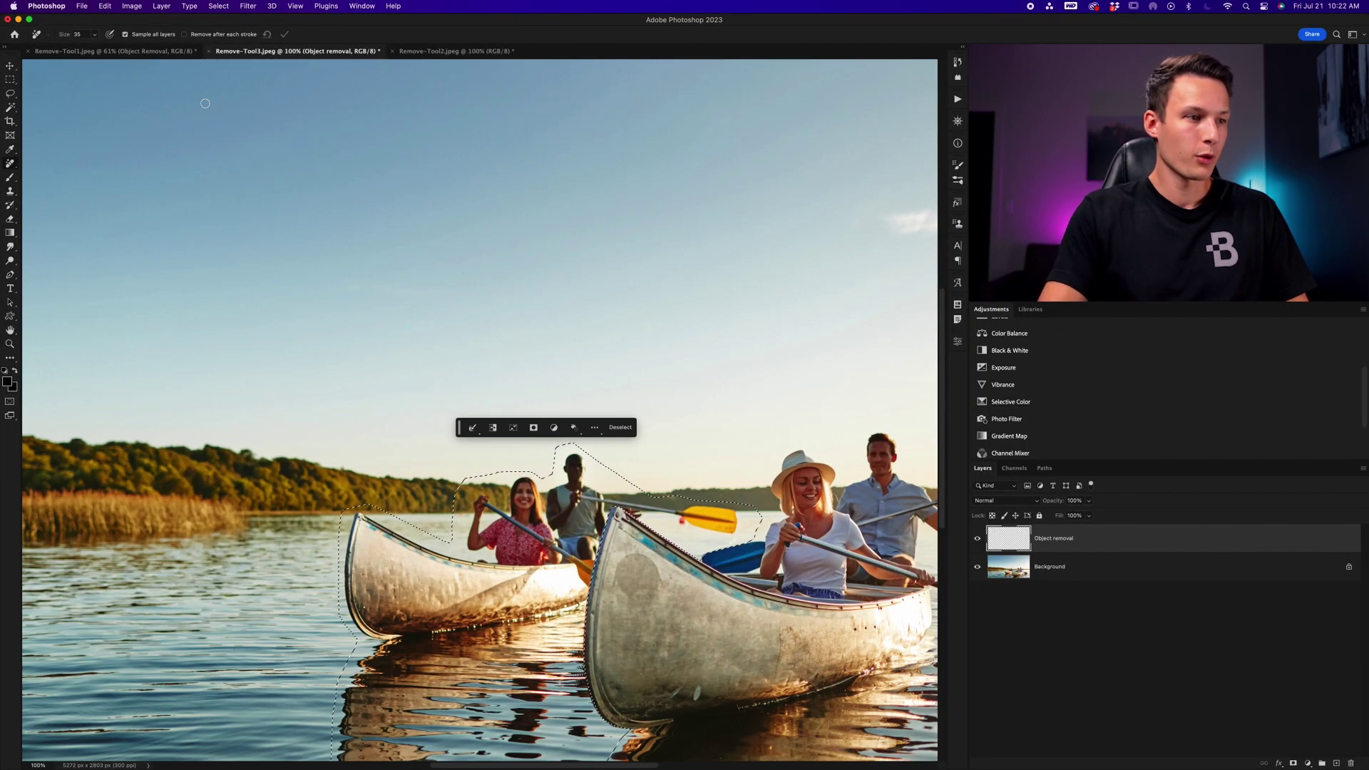
scroll(205, 103, "down", 5)
key("bracketright")
key("bracketright")
key("bracketright")
key("bracketright")
key("bracketright")
key("bracketright")
key("bracketright")
key("bracketright")
key("bracketright")
mouse_move(574, 316)
left_mouse_down()
mouse_move(564, 355)
mouse_move(521, 345)
mouse_move(510, 377)
mouse_move(483, 365)
mouse_move(477, 399)
mouse_move(541, 378)
left_mouse_up()
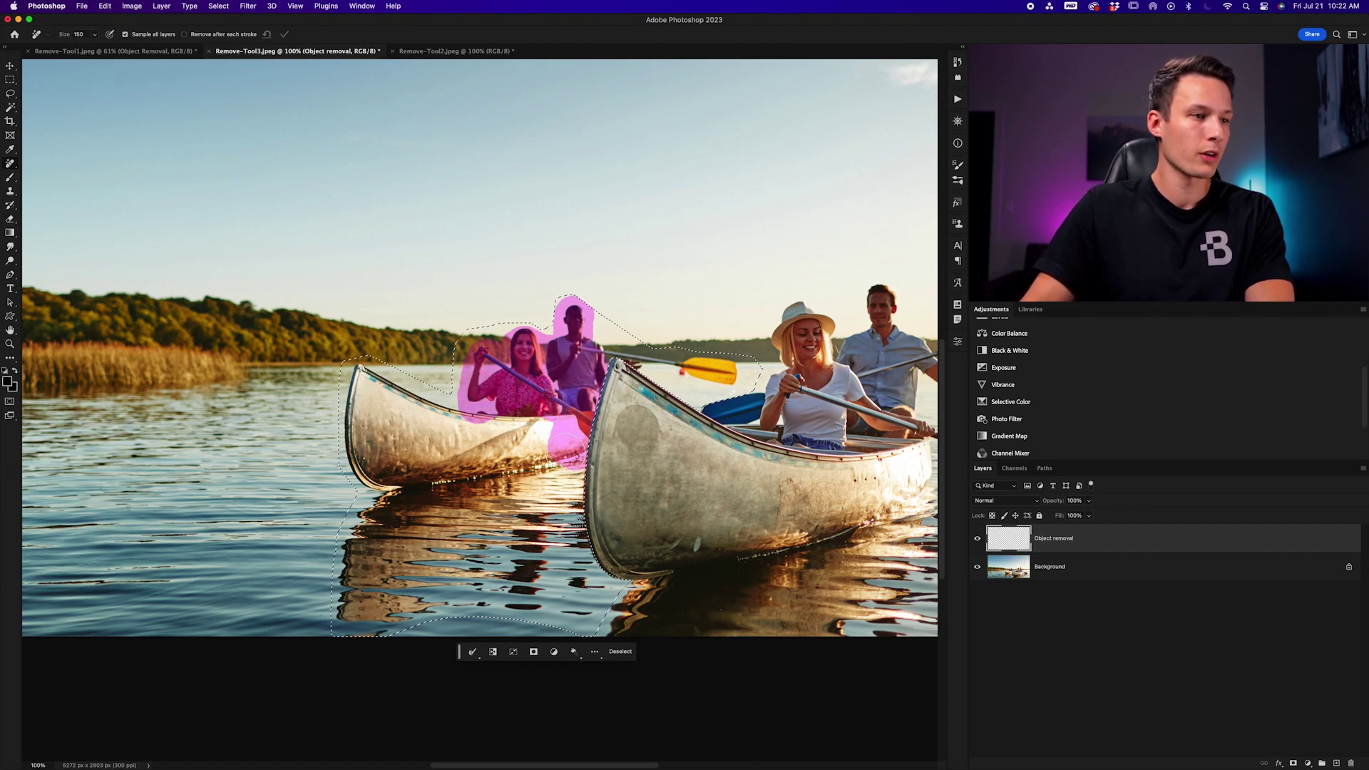
Brush over the rear canoe and its whole reflection, enlarging the brush to 250 to fill the reflection's interior
mouse_move(548, 442)
left_mouse_down()
mouse_move(487, 426)
mouse_move(489, 413)
mouse_move(415, 414)
mouse_move(361, 377)
mouse_move(361, 460)
left_mouse_up()
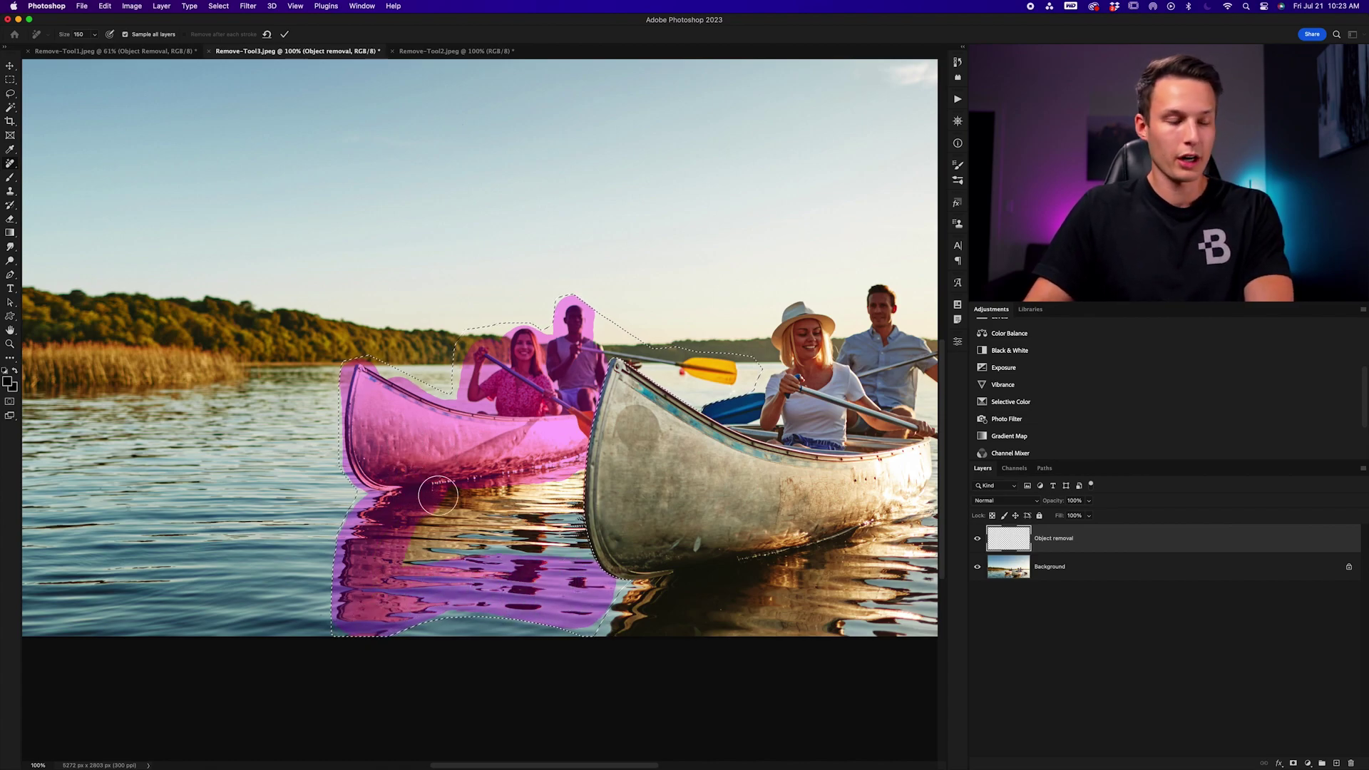
left_click_drag(440, 485, 409, 554)
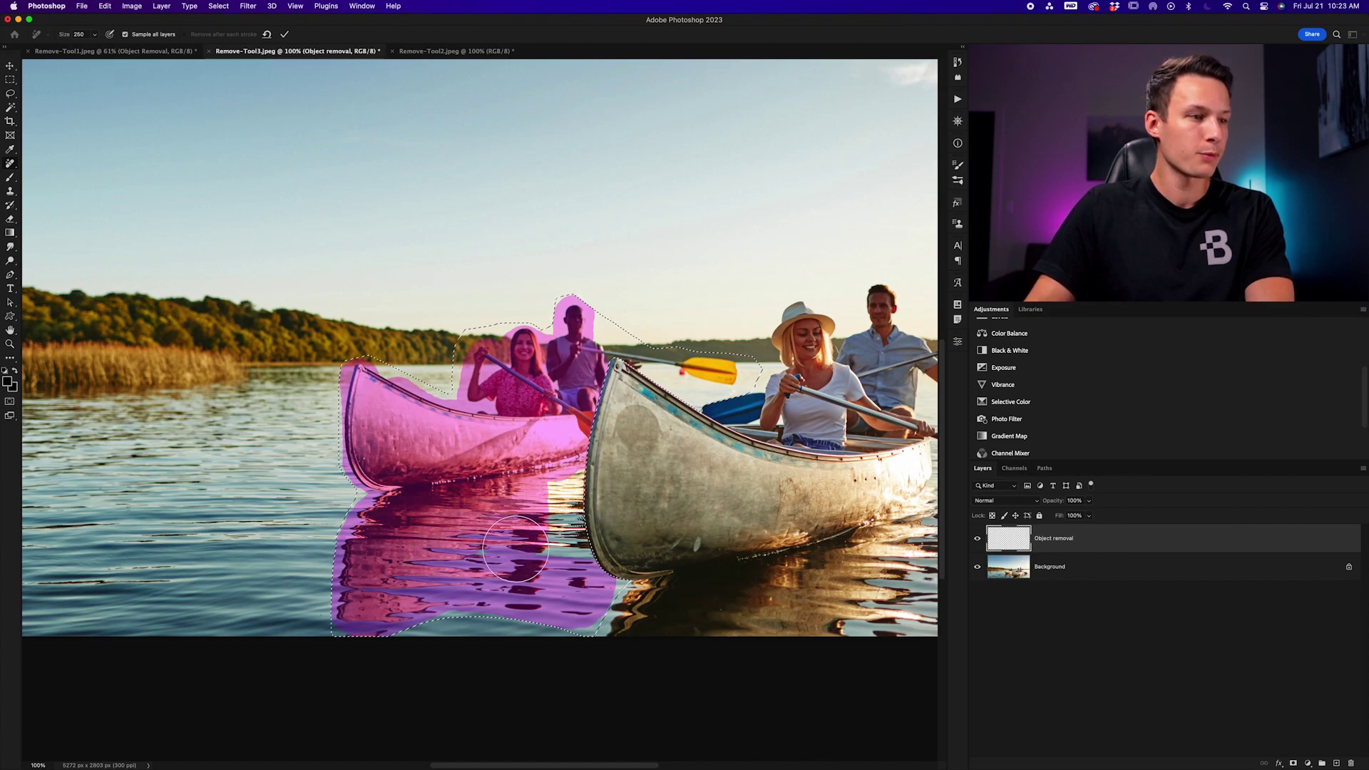
left_click_drag(515, 547, 560, 534)
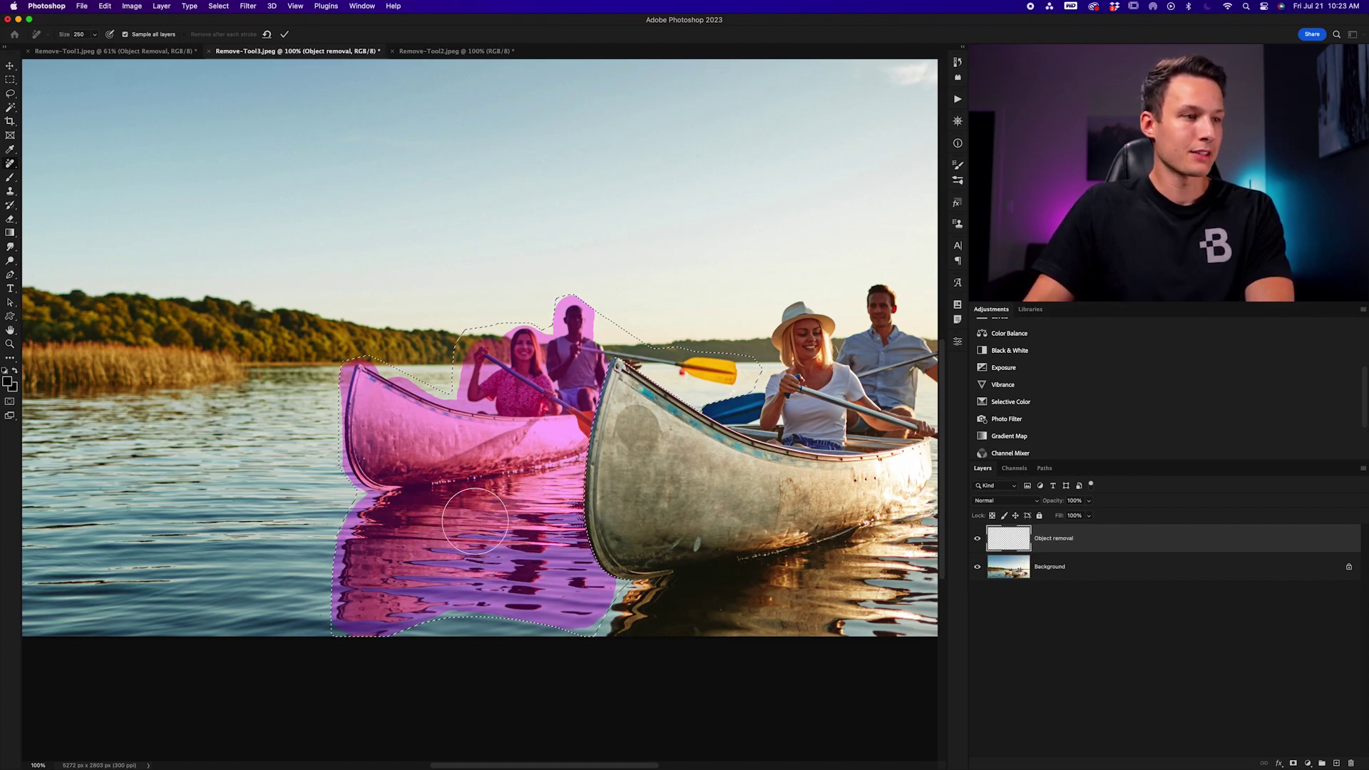
Reduce the brush to 70, cover the rear paddlers' yellow paddle and its shaft, and apply the removal
key("bracketleft")
key("bracketleft")
key("bracketleft")
key("bracketleft")
key("bracketleft")
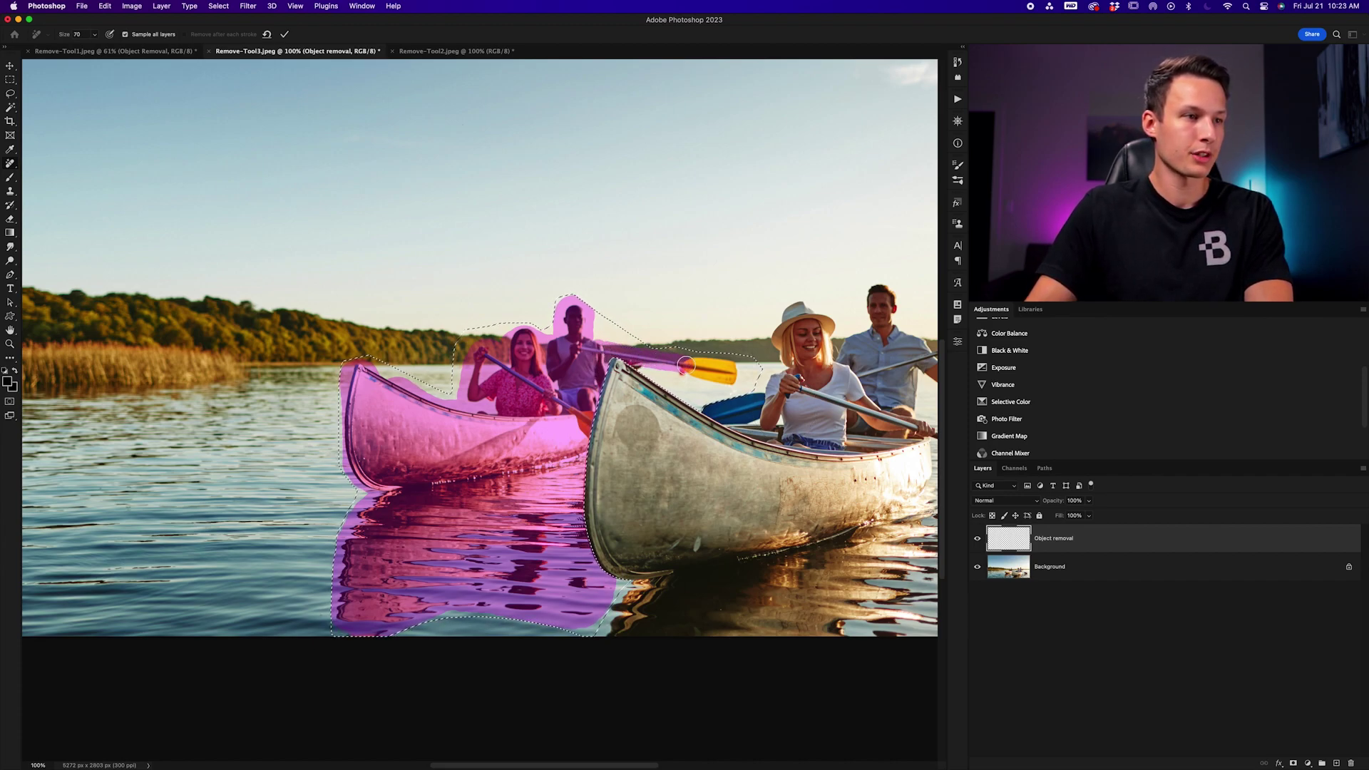
left_click_drag(711, 374, 693, 363)
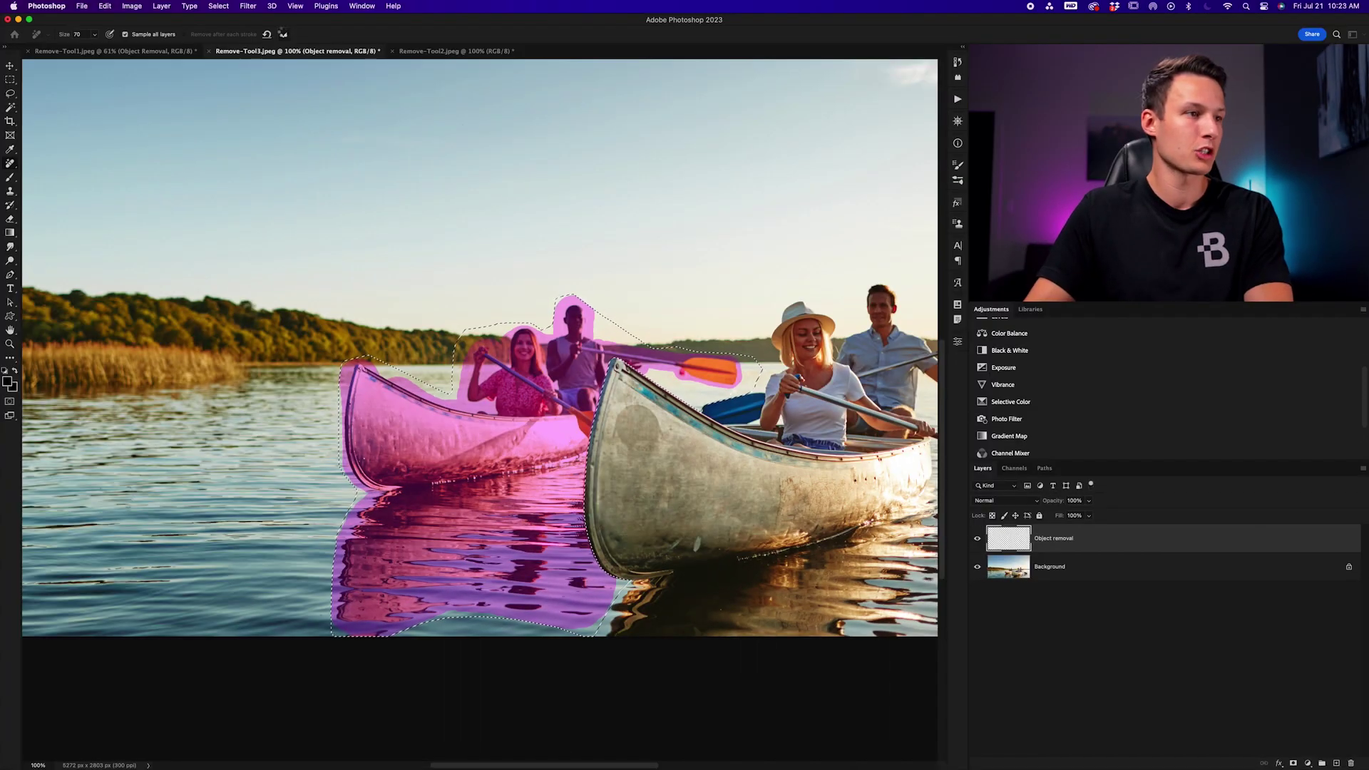
left_click(284, 34)
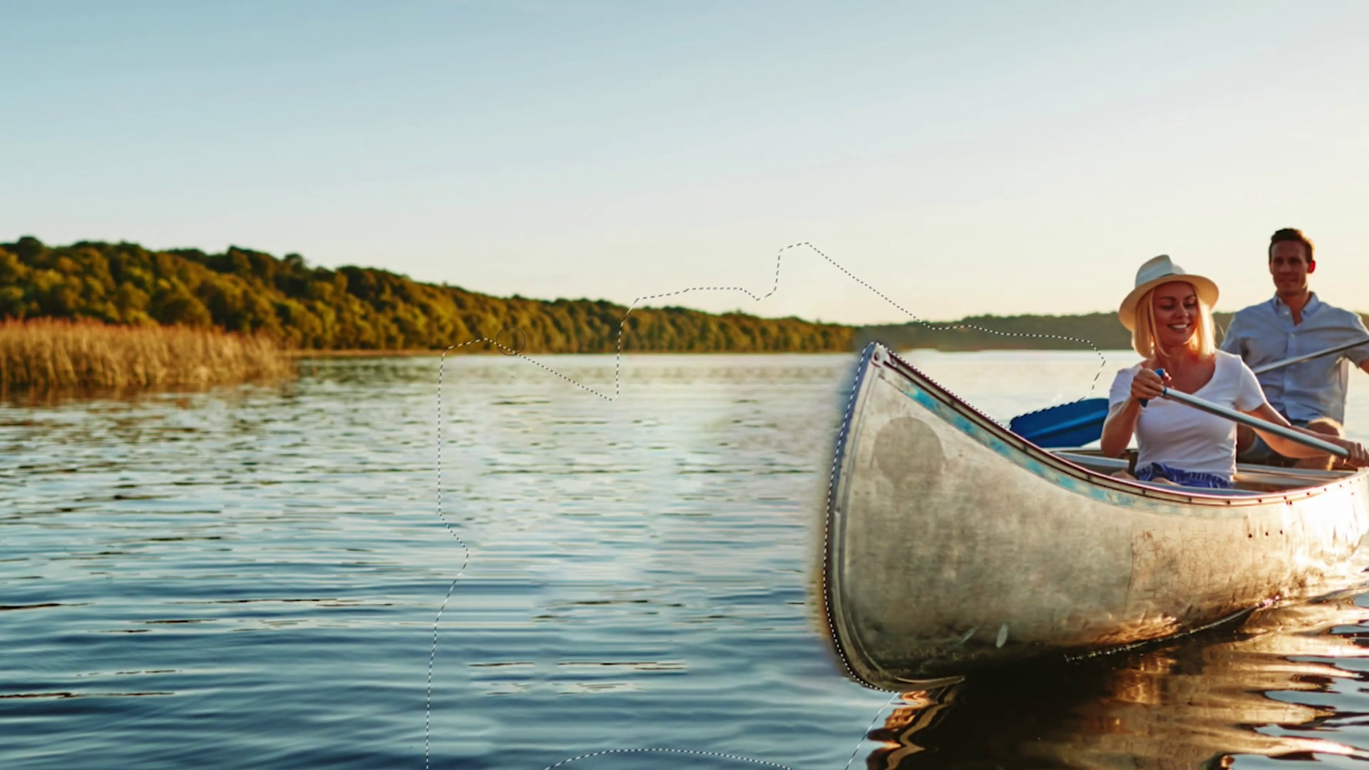
Remove the blurred fringe down the side of the front canoe's bow in short overlapping strokes, applying each removal
left_click_drag(845, 369, 835, 403)
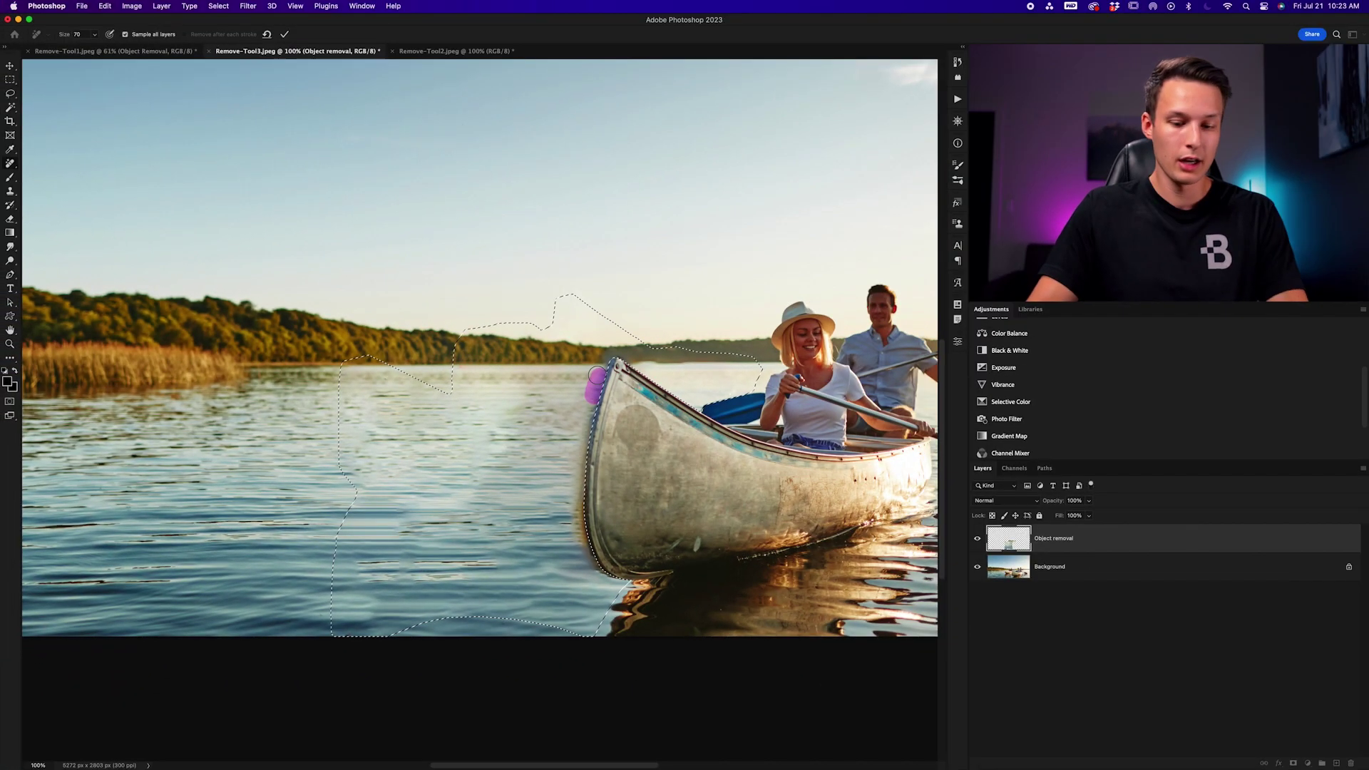
left_click_drag(597, 375, 591, 402)
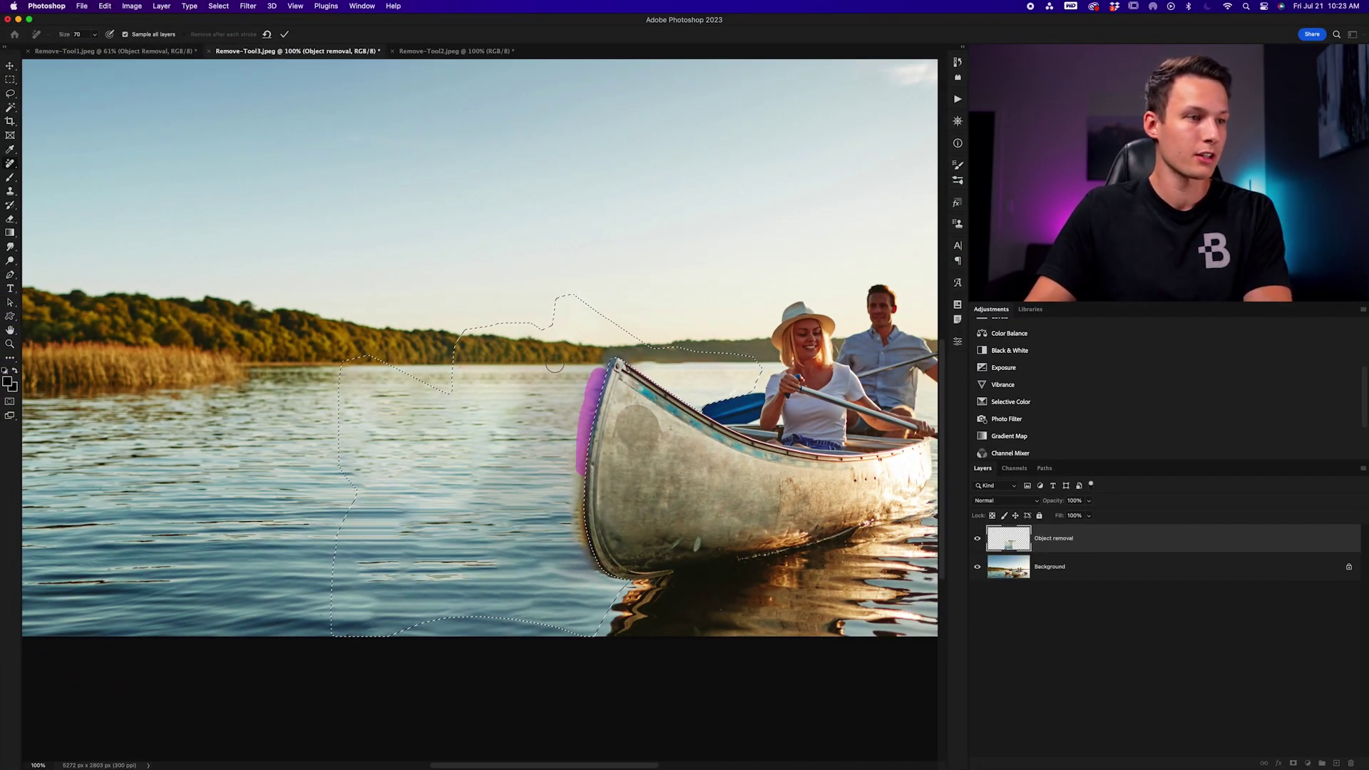
key("Return")
left_click_drag(581, 410, 574, 489)
key("Return")
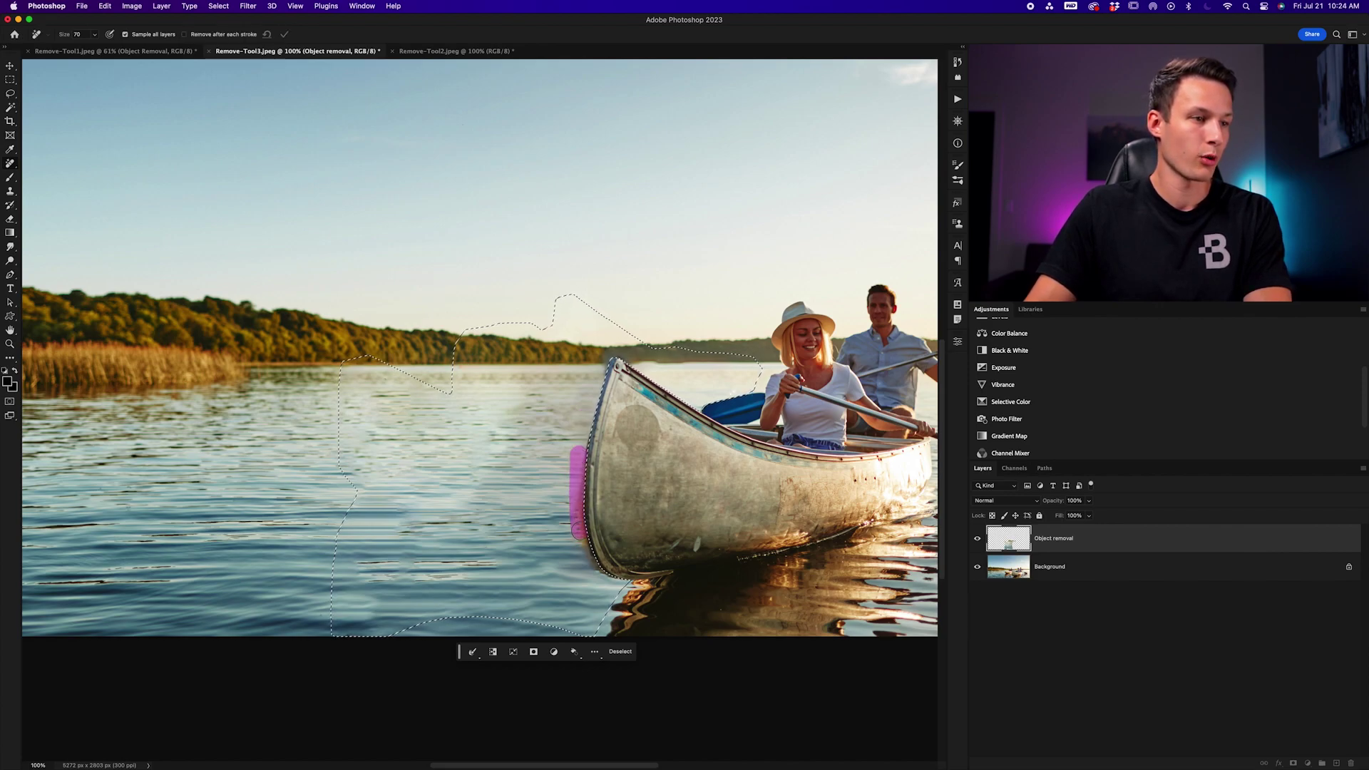
key("Return")
left_click_drag(579, 540, 585, 558)
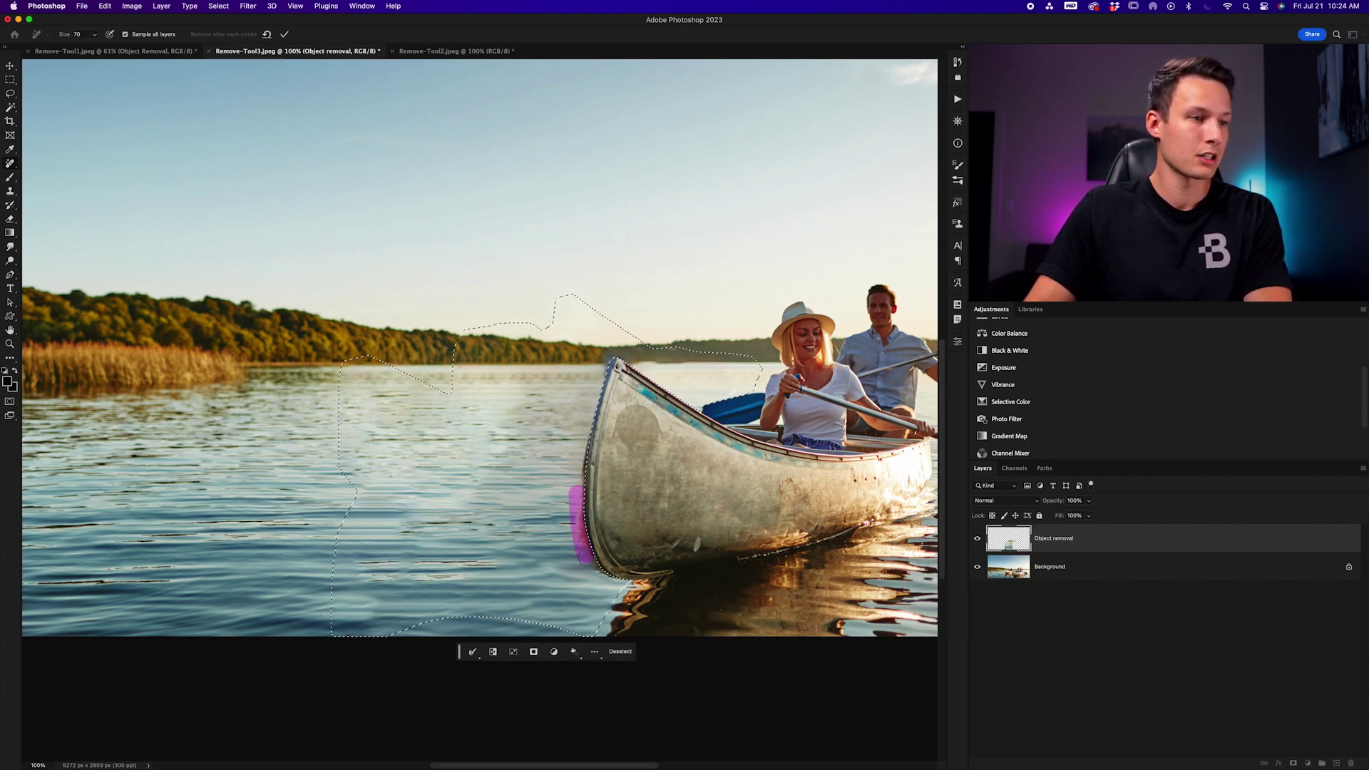
key("Return")
left_click(284, 35)
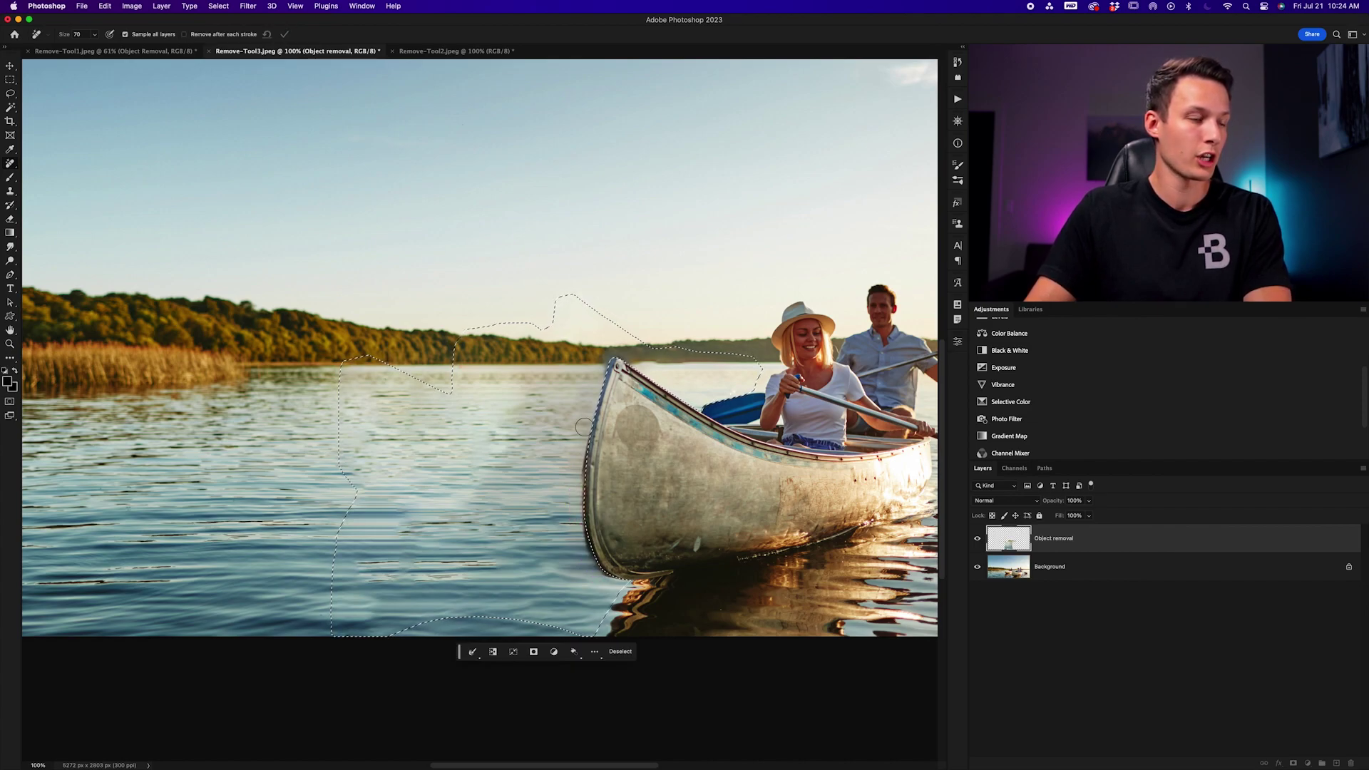
Brush along the lower curve of the front canoe's bow at the waterline and apply the removal
left_click_drag(613, 575, 610, 580)
left_click_drag(576, 531, 575, 529)
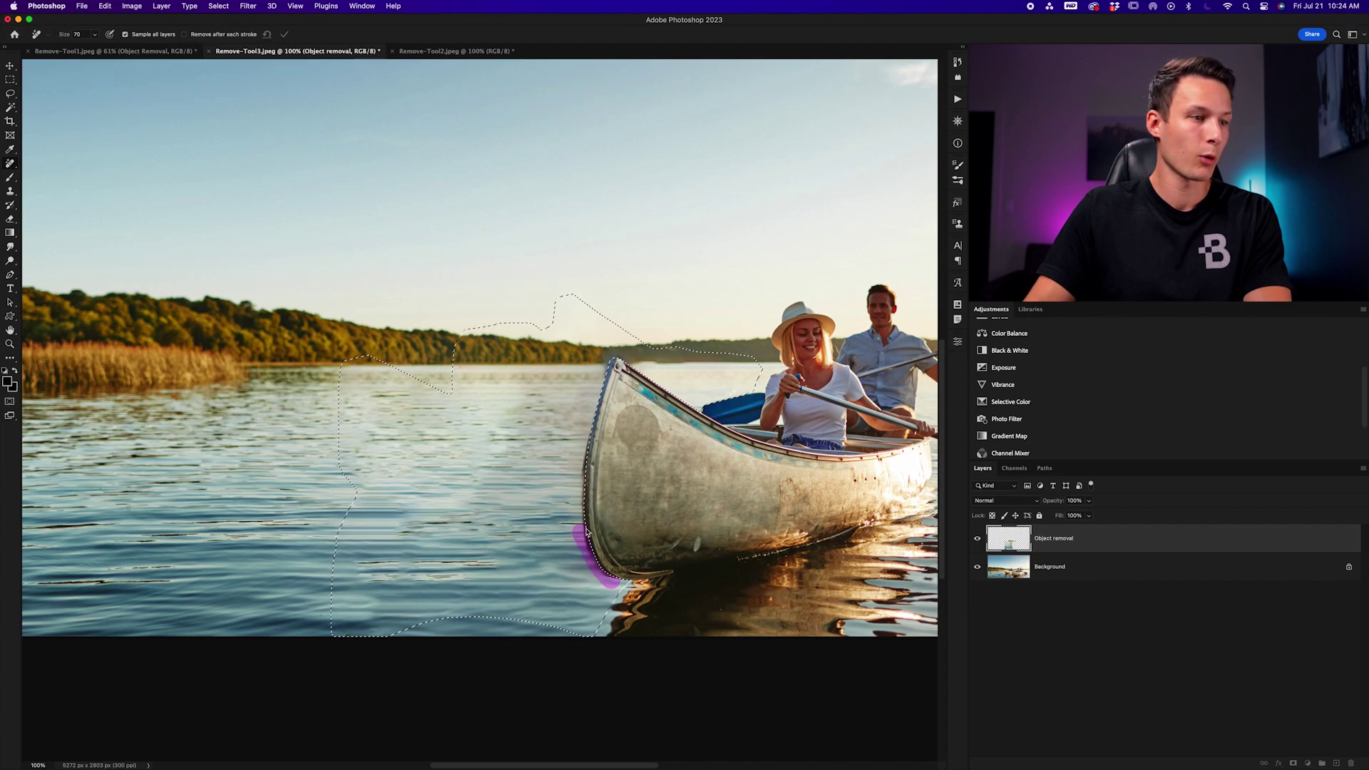
key("Return")
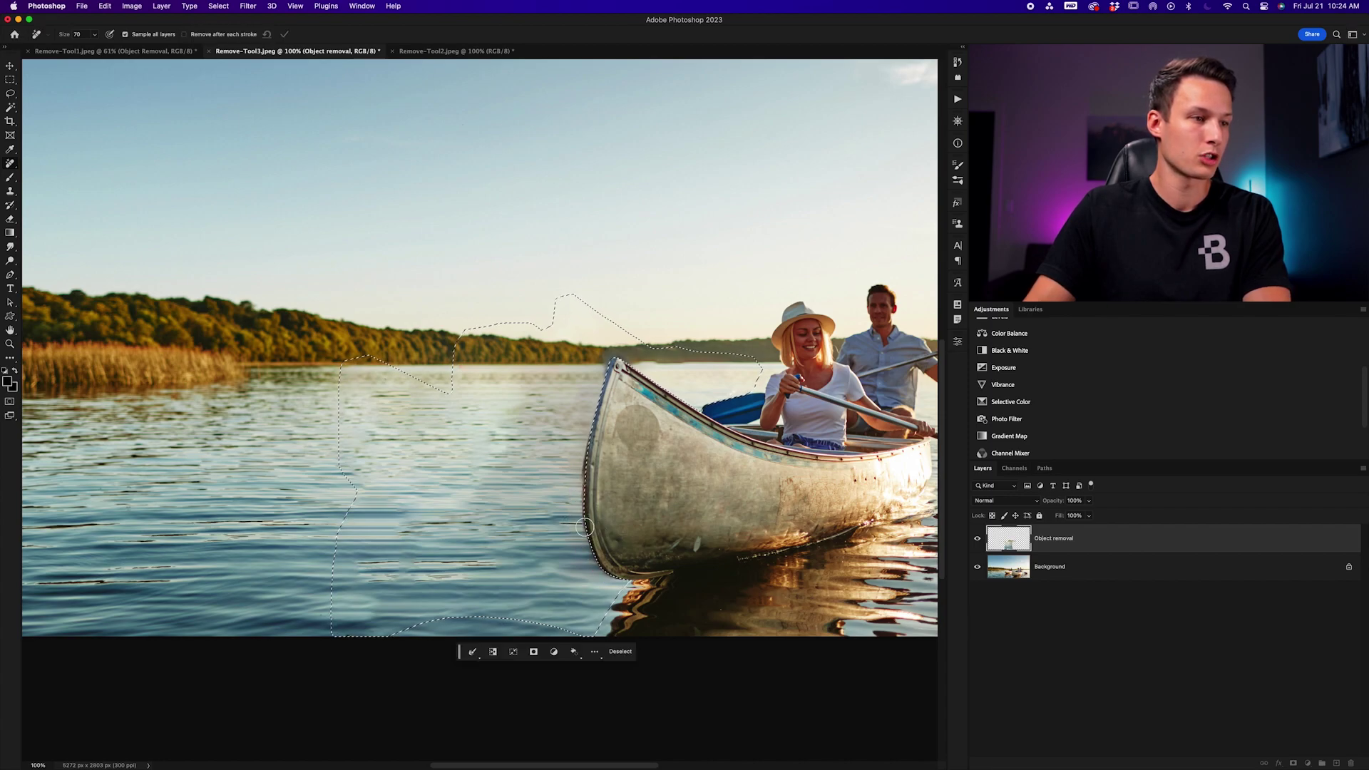
key("Return")
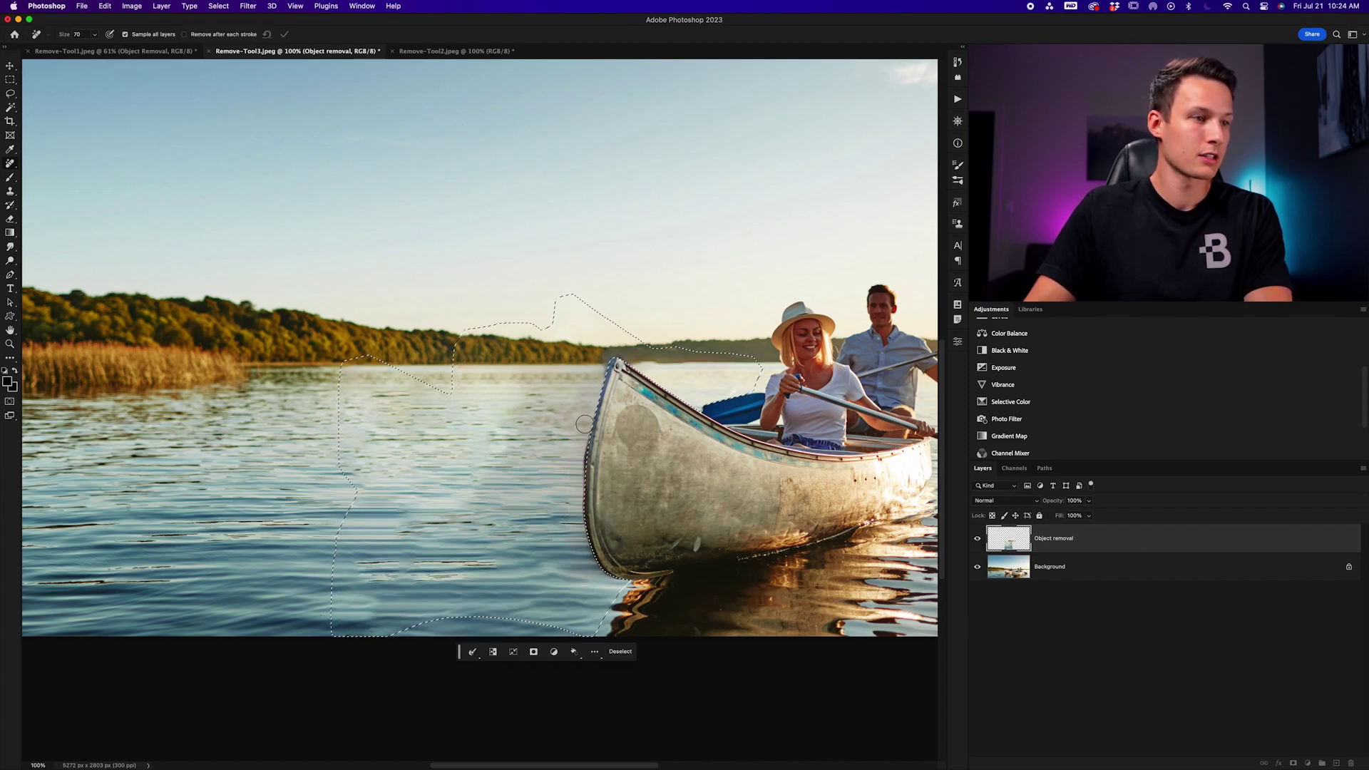
key("Return")
Touch up the area around the front canoe's bow tip and a spot on the distant shoreline, applying each removal
left_click_drag(608, 350, 626, 356)
key("Return")
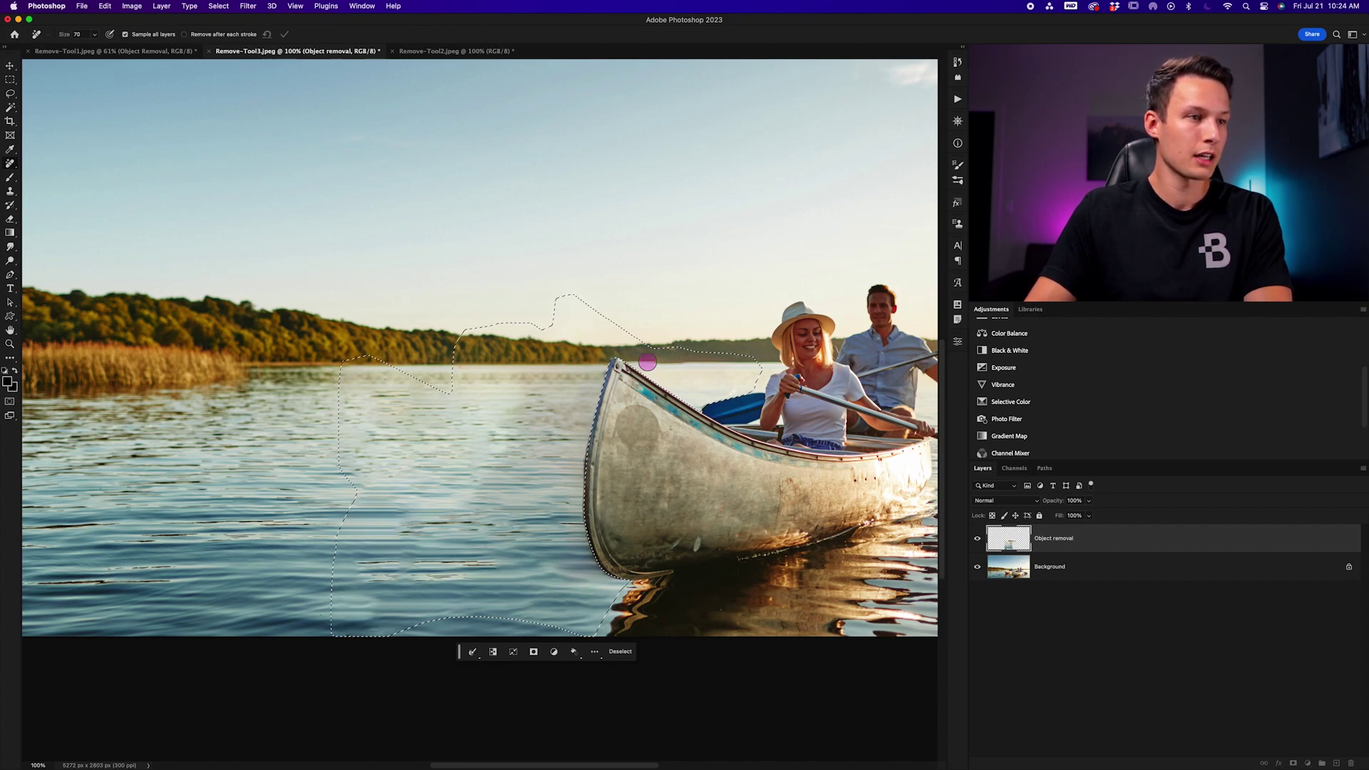
key("Return")
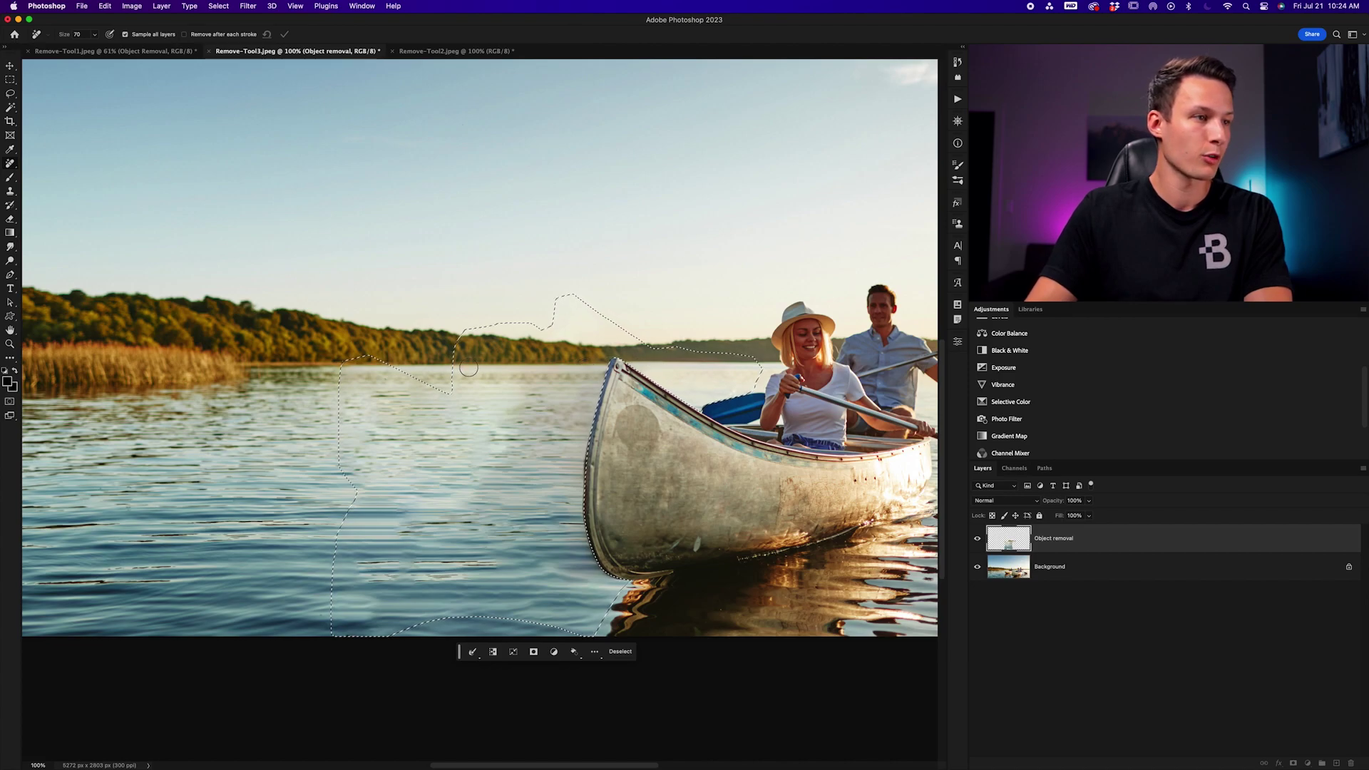
left_click_drag(462, 367, 463, 366)
key("Return")
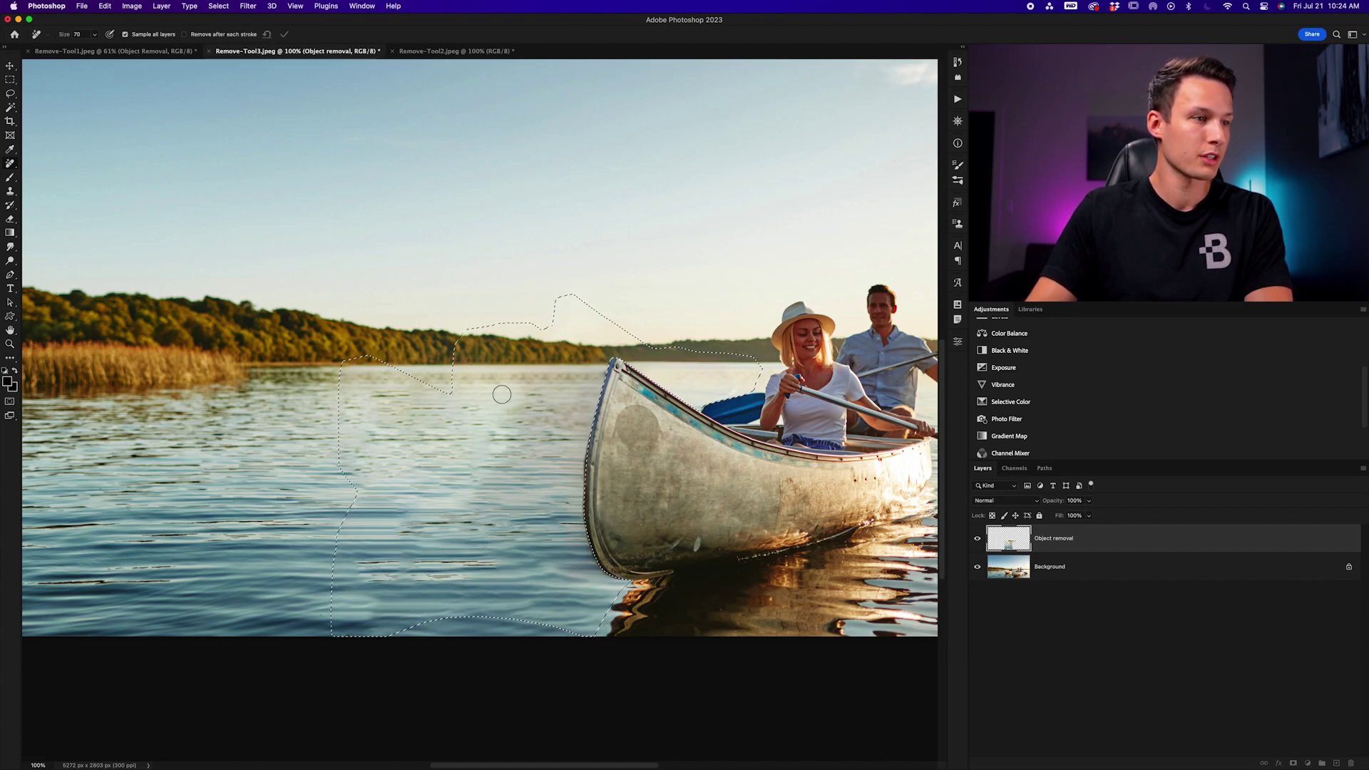
Enlarge the brush to 125 and remove the dark ripples in the lower water plus a small spot just above them
key("bracketright")
key("bracketright")
key("bracketright")
key("bracketright")
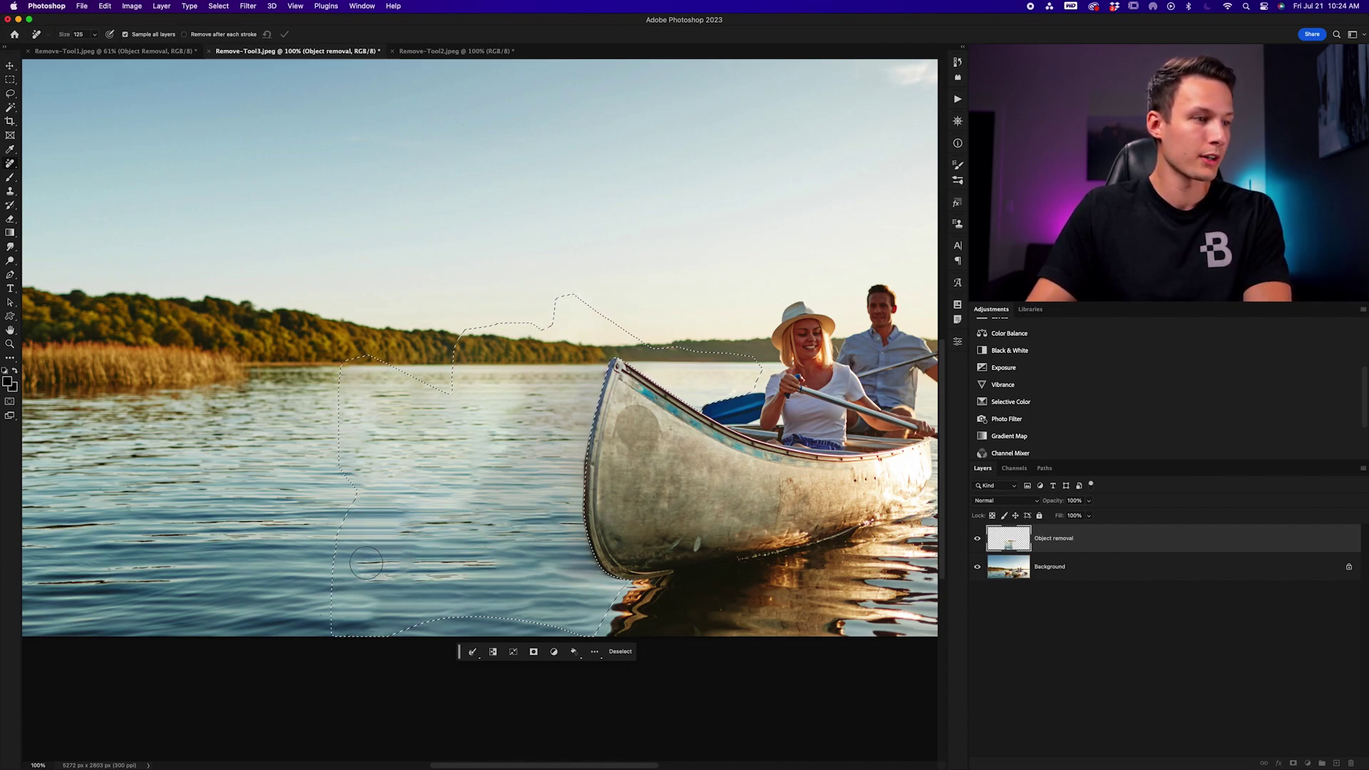
left_click_drag(489, 565, 492, 565)
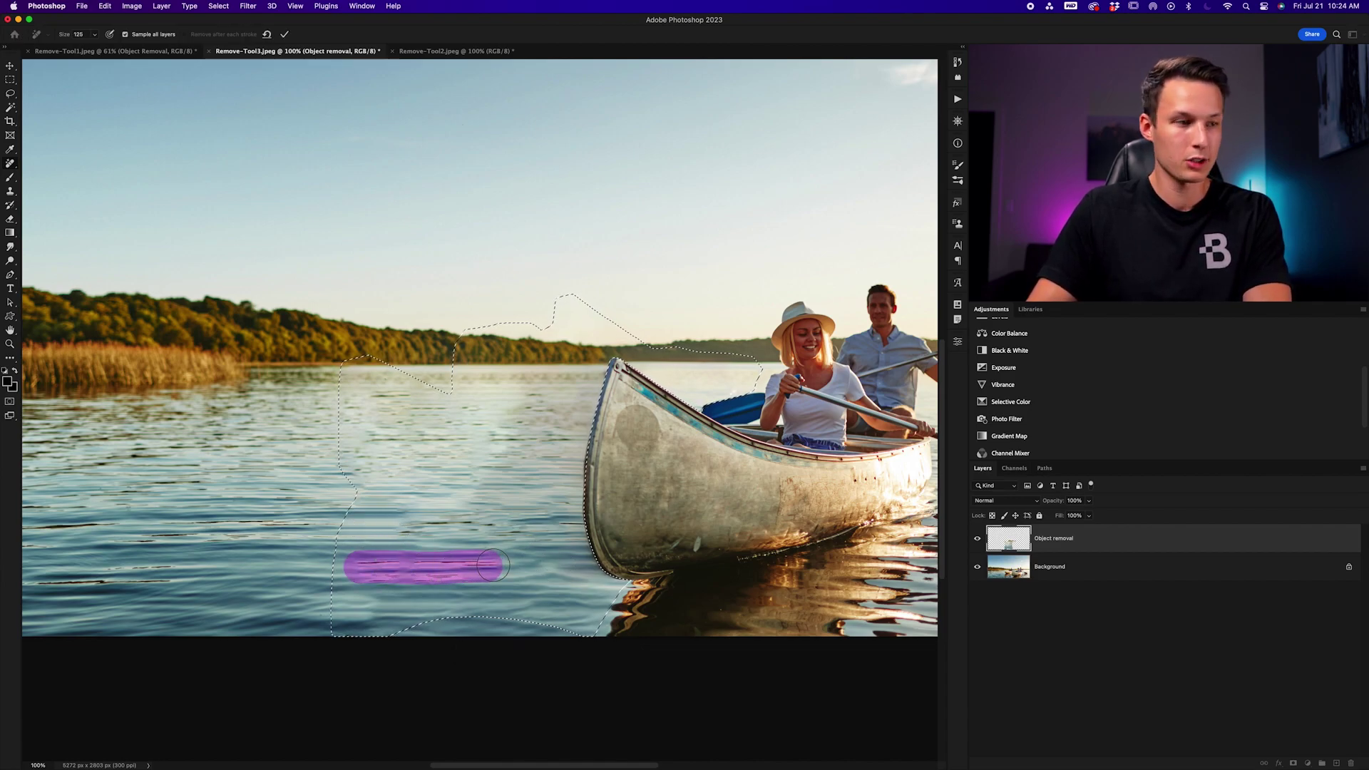
key("Return")
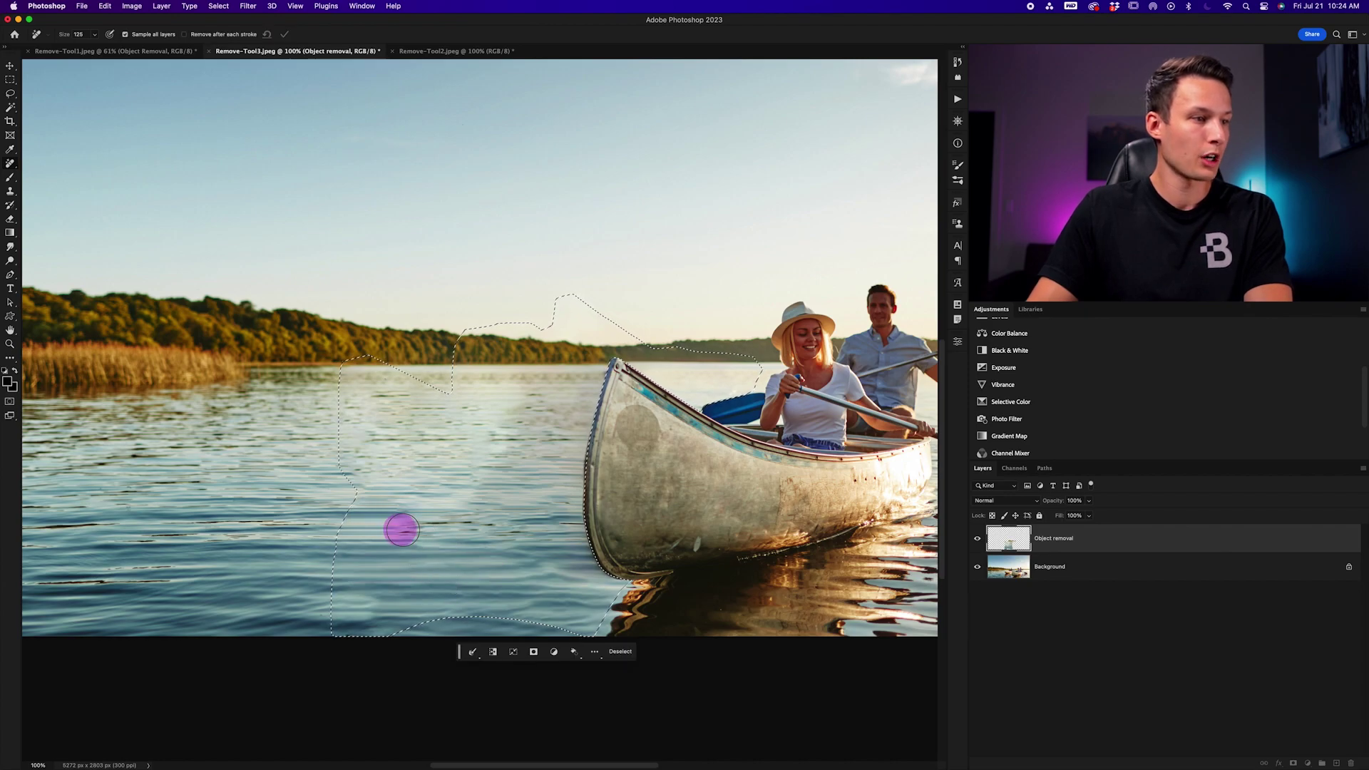
left_click_drag(402, 530, 410, 529)
key("Return")
With a smaller brush, remove the horizontal ripple streaks in the open water where the rear canoe's reflection was
key("bracketleft")
key("bracketleft")
key("bracketleft")
key("bracketleft")
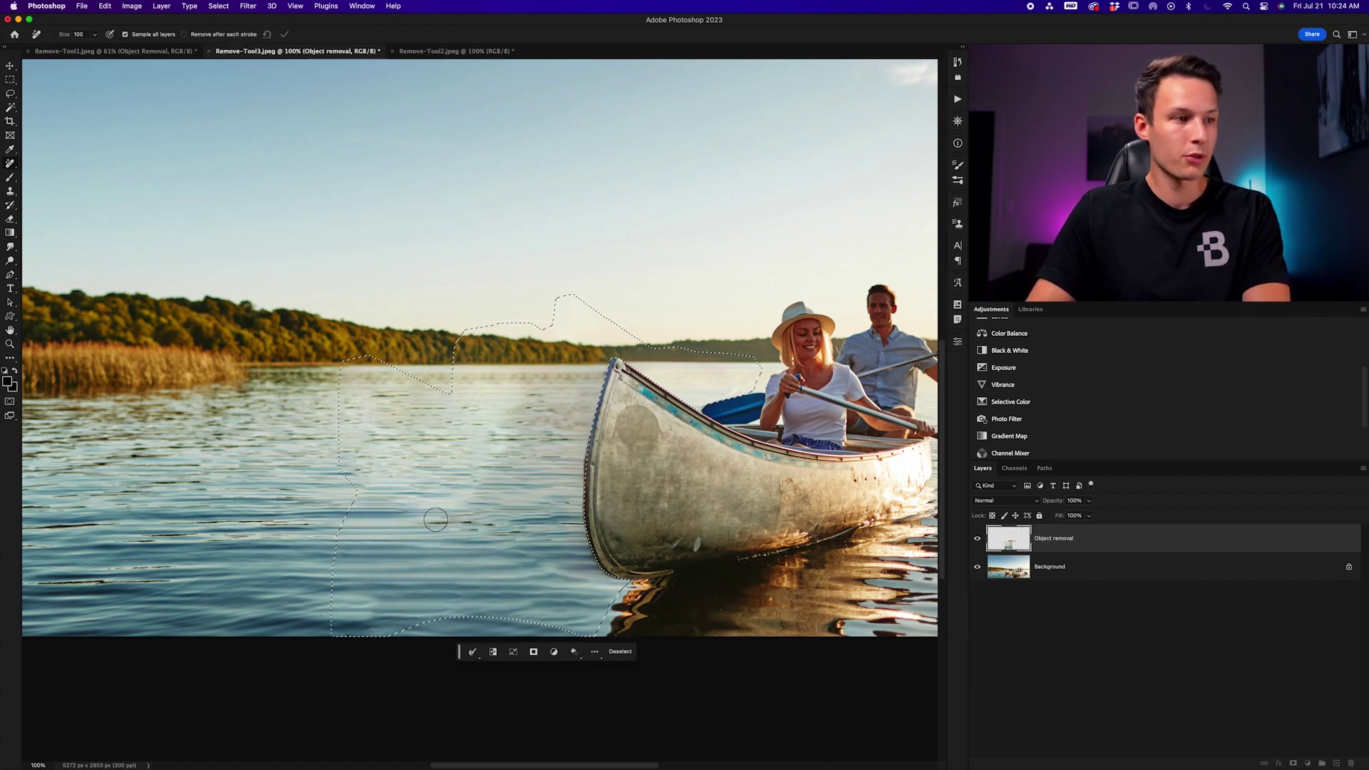
left_click_drag(421, 524, 494, 523)
key("Return")
key("Return")
key("Return")
key("Return")
Remove the remaining ripple streaks in the water right beside the front canoe's hull, applying each stroke
left_click_drag(511, 532, 581, 520)
key("Return")
key("Return")
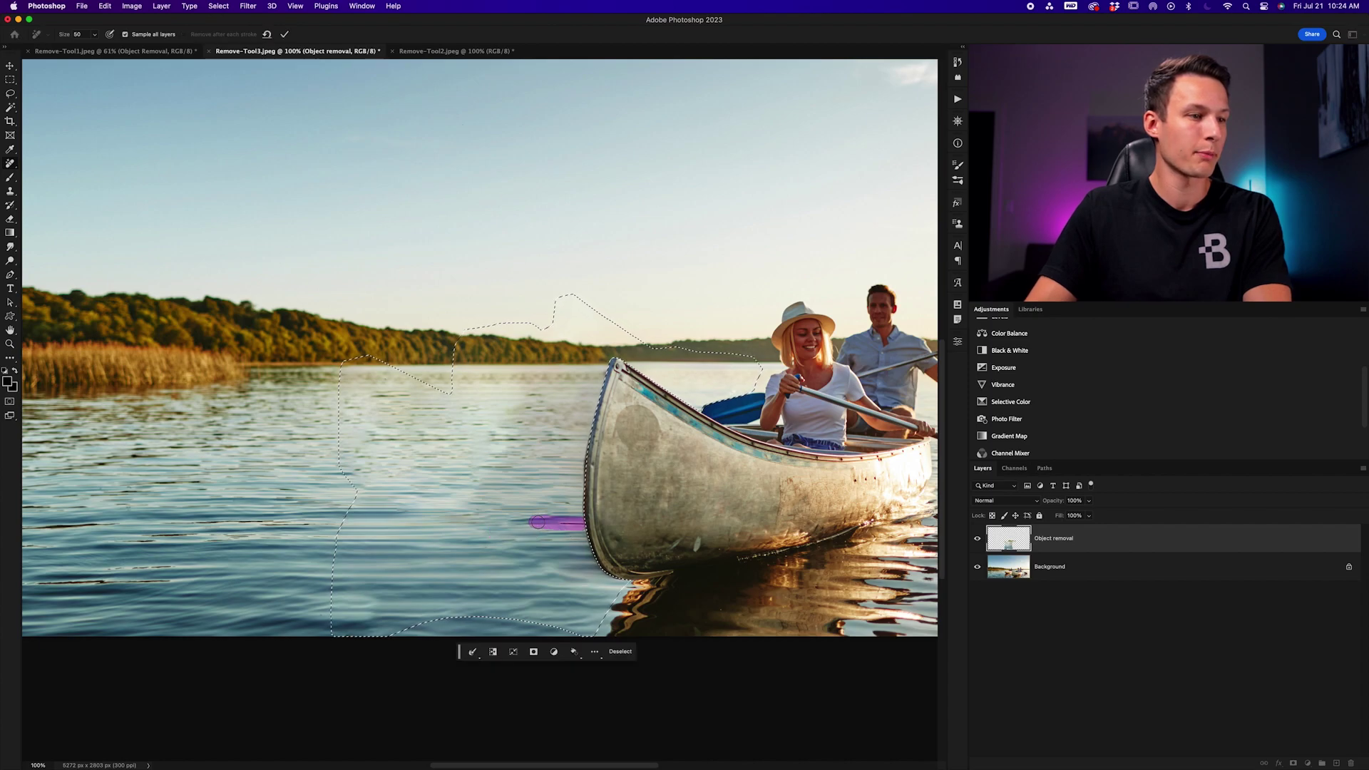
left_click_drag(496, 513, 575, 514)
key("Return")
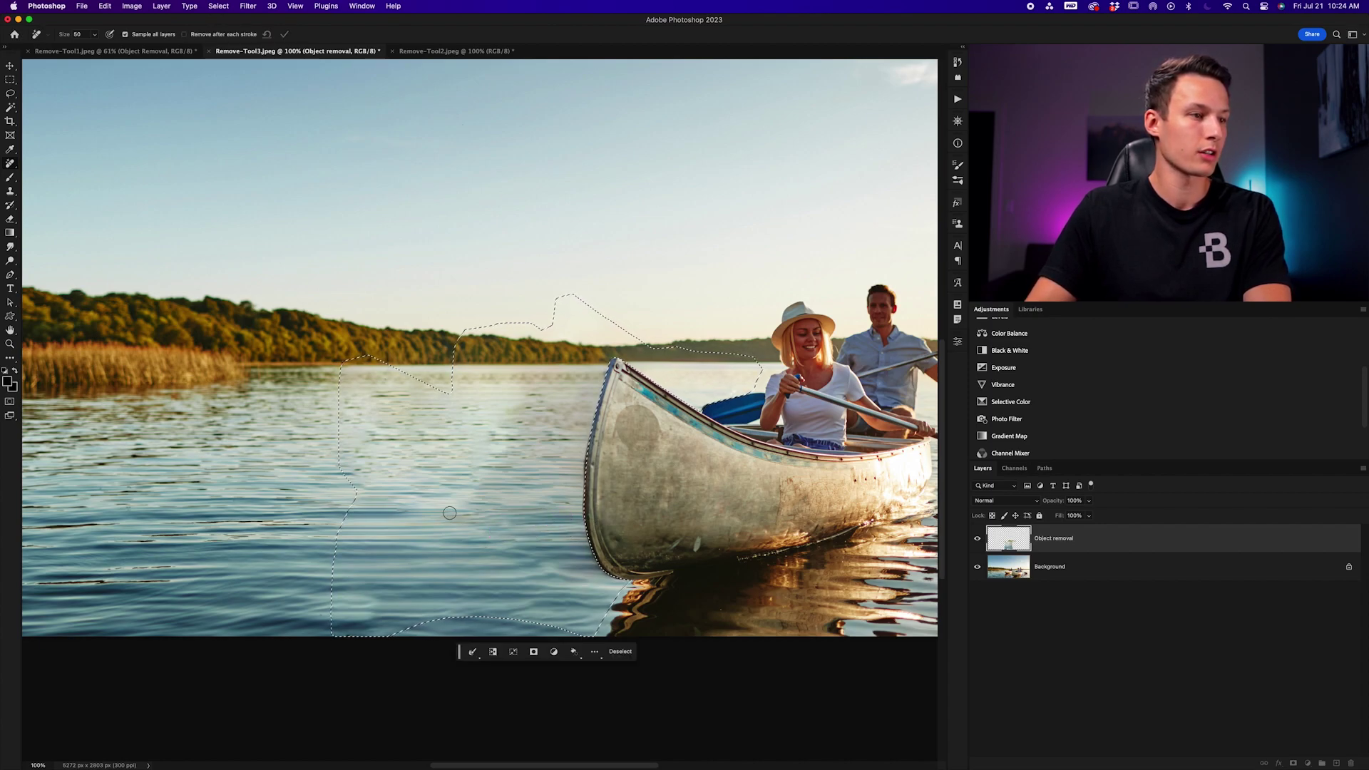
Enlarge the brush to 90 and remove the horizontal ripple streaks in the open water in front of the canoe's bow
key("Return")
key("bracketright")
key("bracketright")
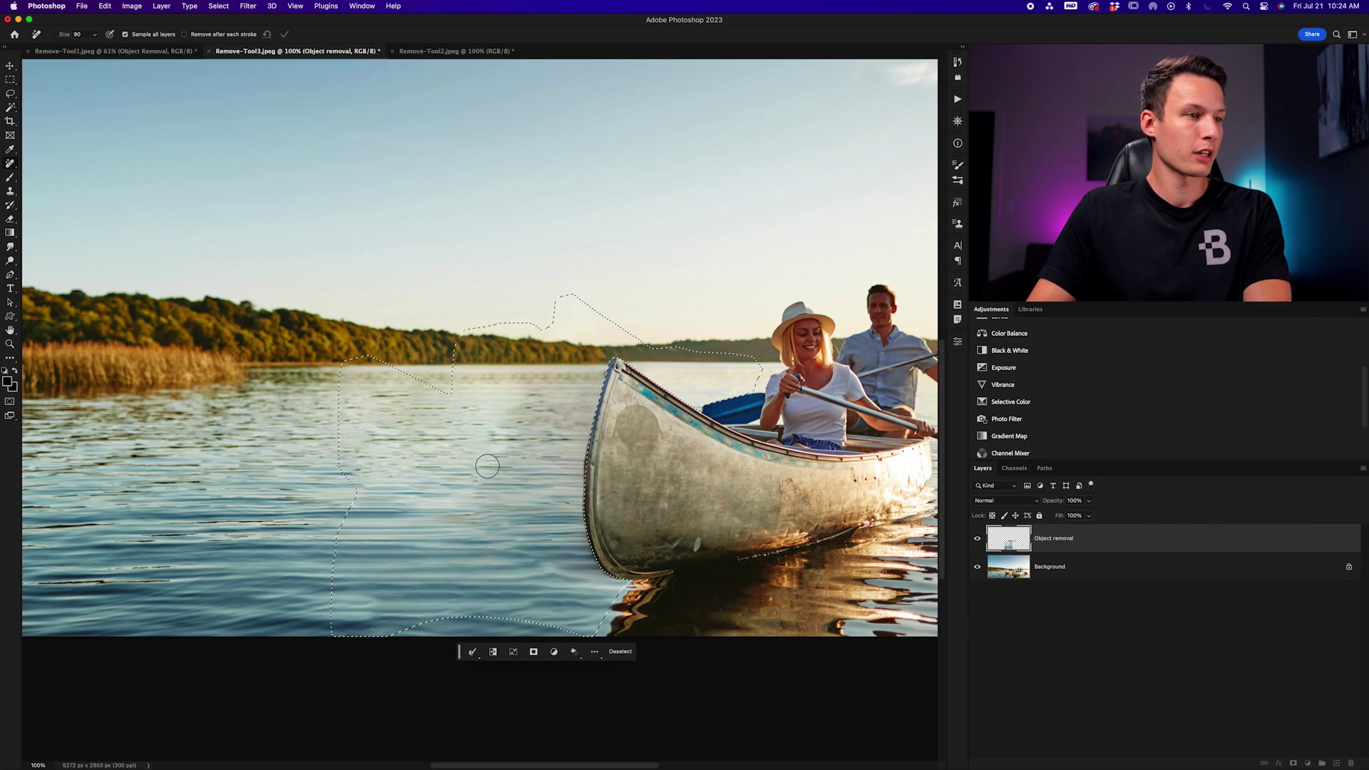
left_click_drag(539, 482, 537, 482)
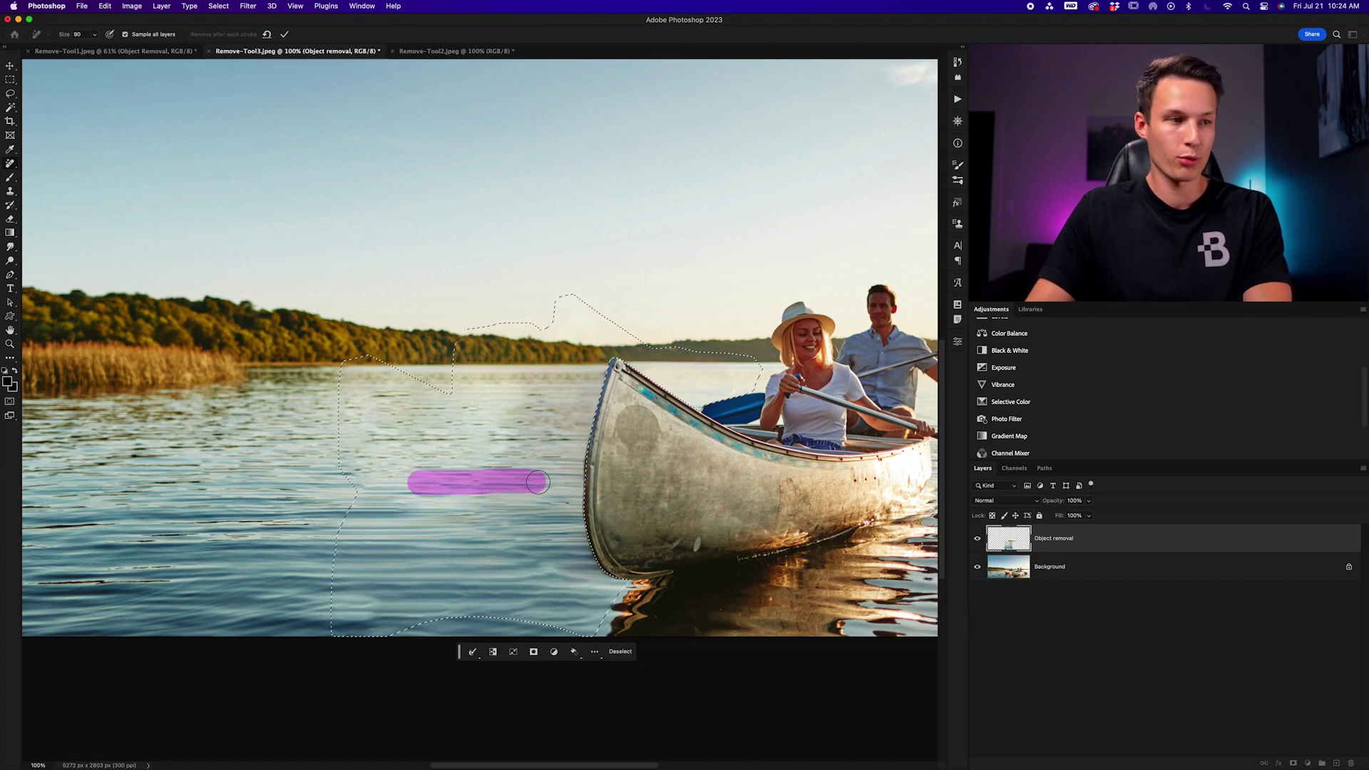
mouse_move(392, 494)
left_mouse_down()
mouse_move(378, 468)
mouse_move(400, 468)
left_mouse_up()
left_click_drag(482, 441, 542, 424)
With the brush enlarged to 175, remove the broader streaks in the middle of the water and clear the selection
key("bracketright")
key("bracketright")
key("bracketright")
mouse_move(370, 417)
left_mouse_down()
mouse_move(399, 420)
mouse_move(403, 400)
mouse_move(405, 417)
left_mouse_up()
mouse_move(462, 459)
left_mouse_down()
mouse_move(544, 457)
mouse_move(508, 467)
left_mouse_up()
left_click_drag(473, 520, 456, 515)
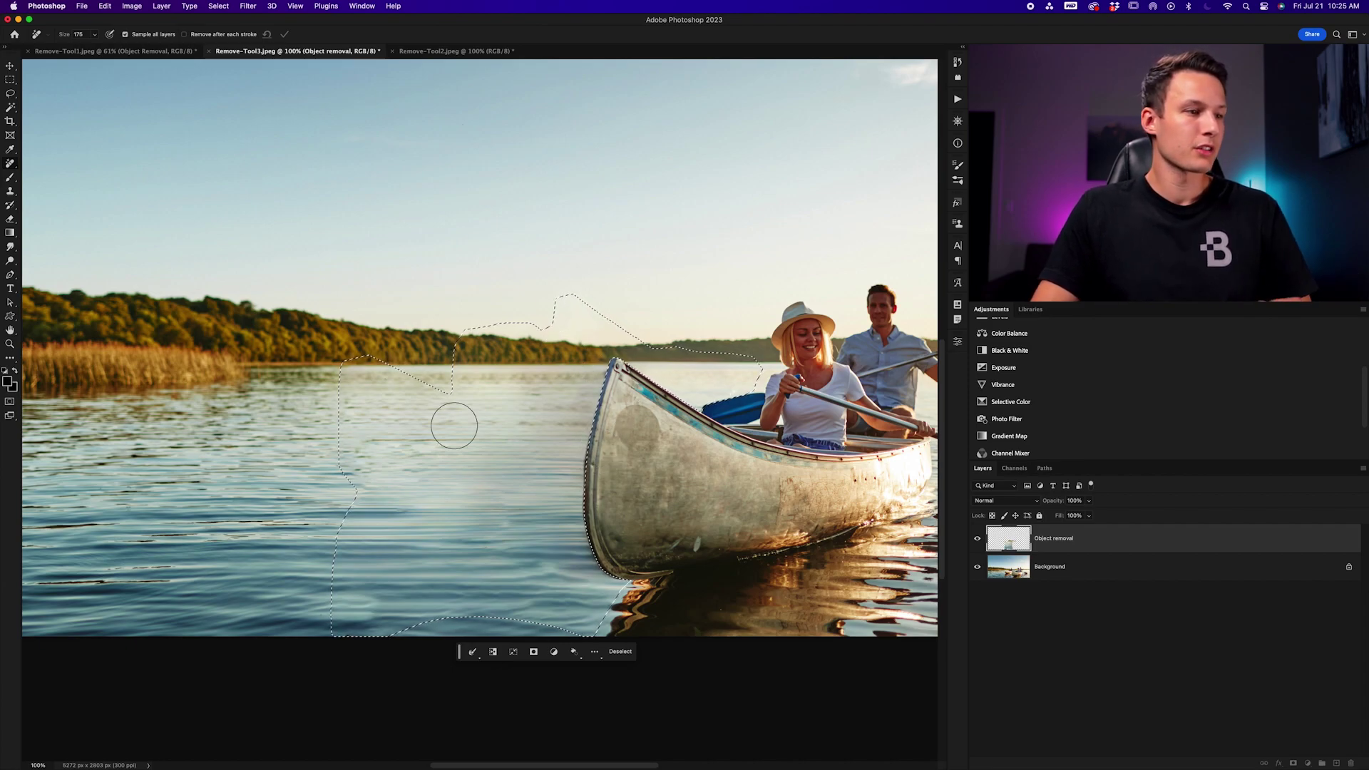
key("super+d")
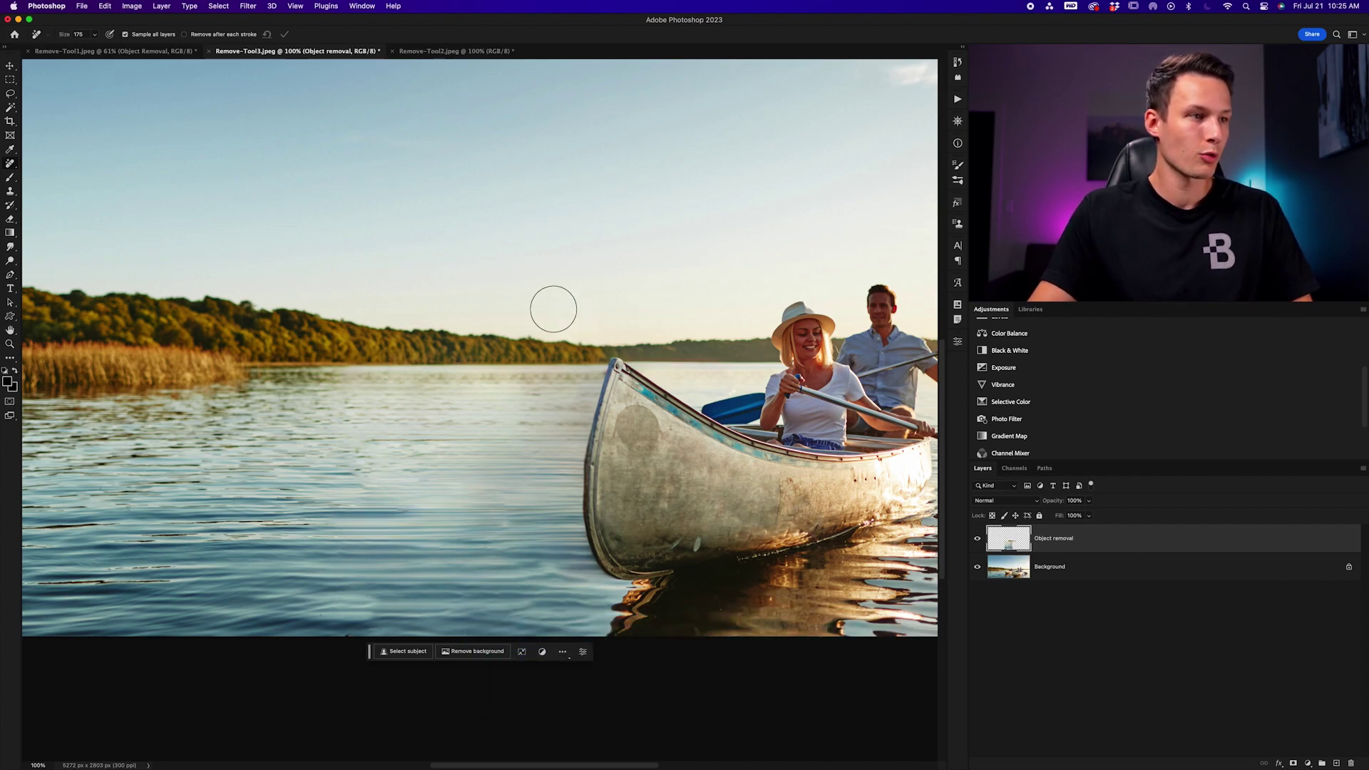
Compare the canoe photo with and without the object removal layer
left_click(979, 538)
left_click(979, 538)
left_click(980, 538)
left_click(980, 538)
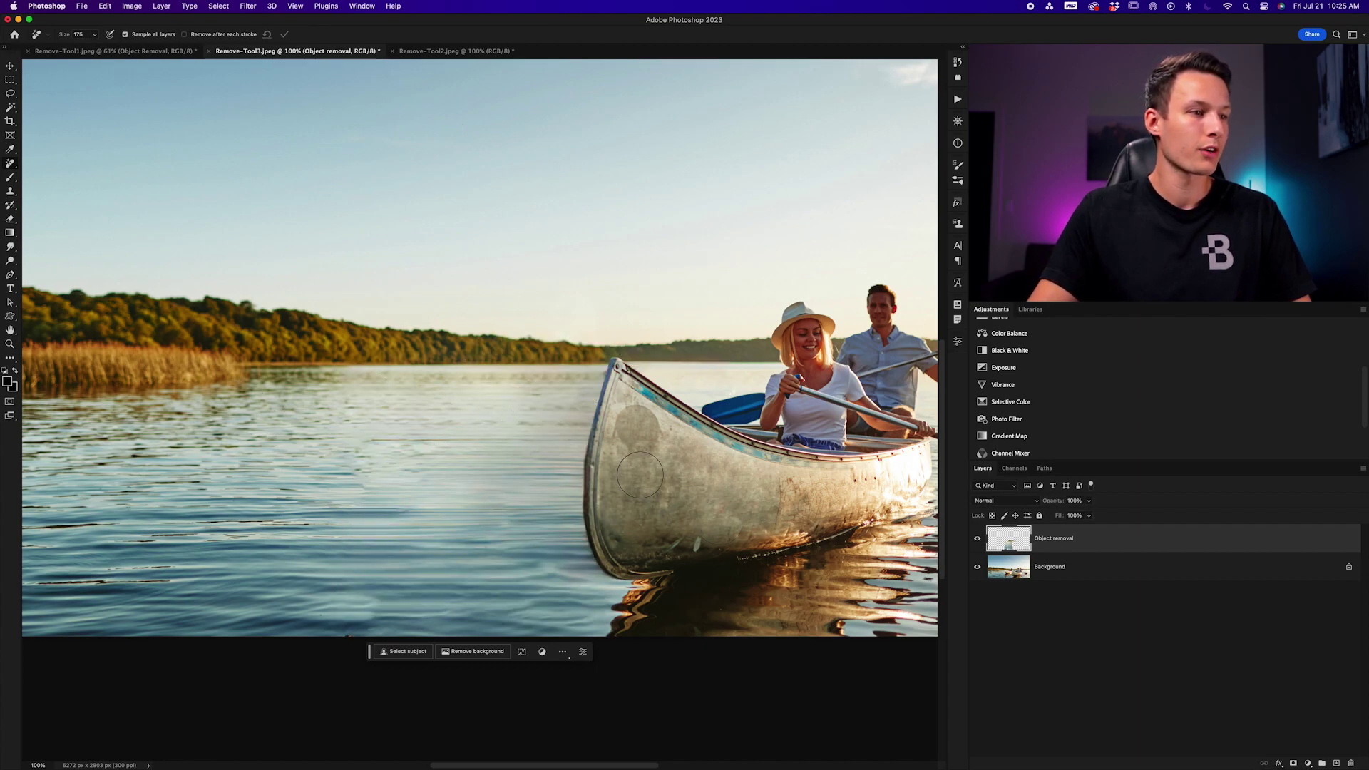
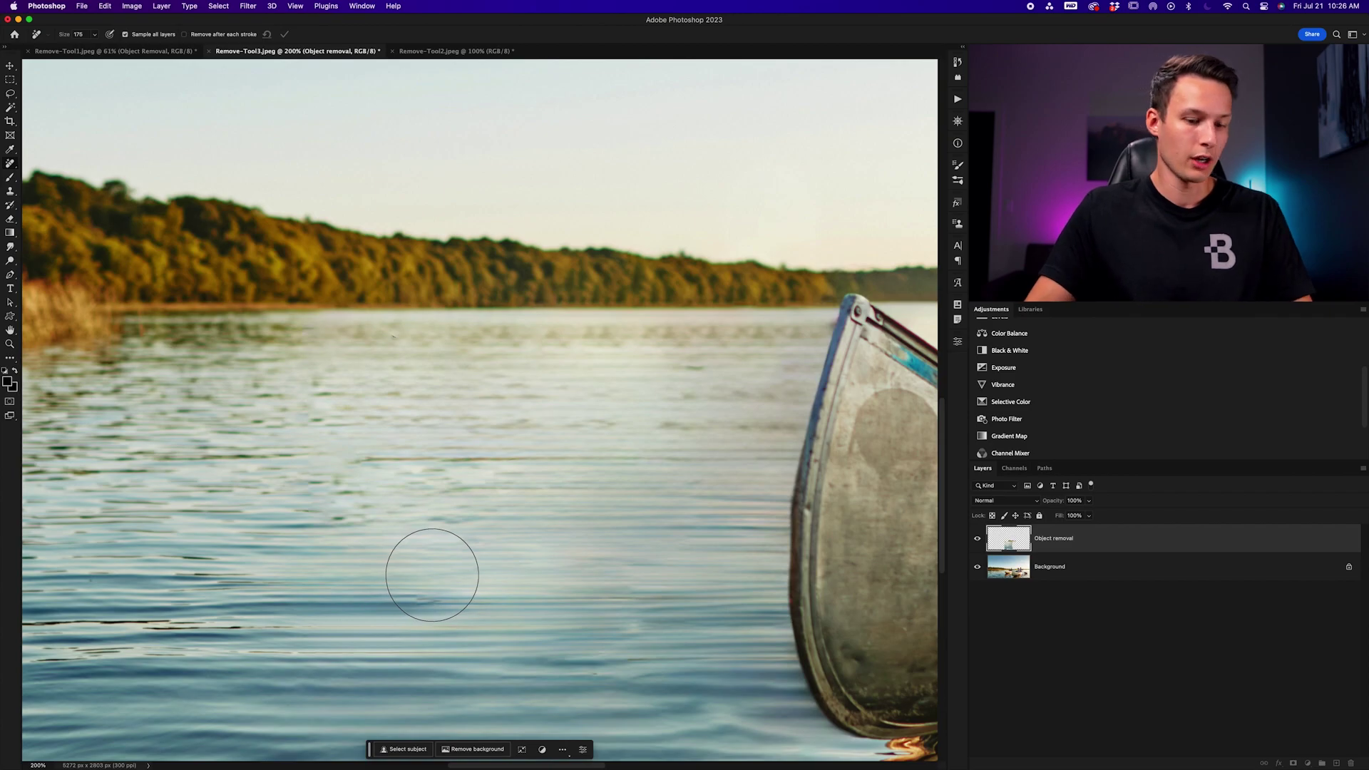
Set up the Clone Stamp tool with a harder brush edge for retouching the blurred side of the front canoe's bow
key("super+0")
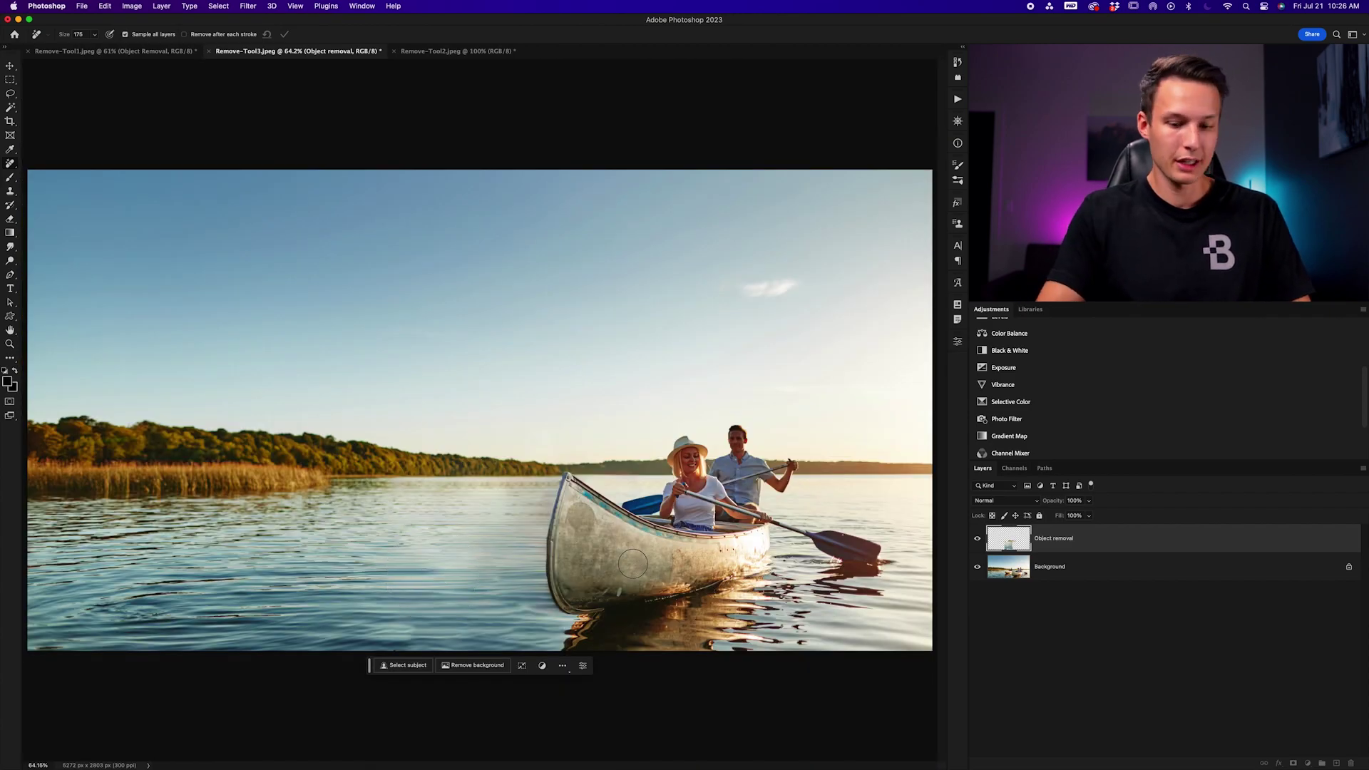
key("super+equal")
key("super+equal")
scroll(633, 550, "down", 5)
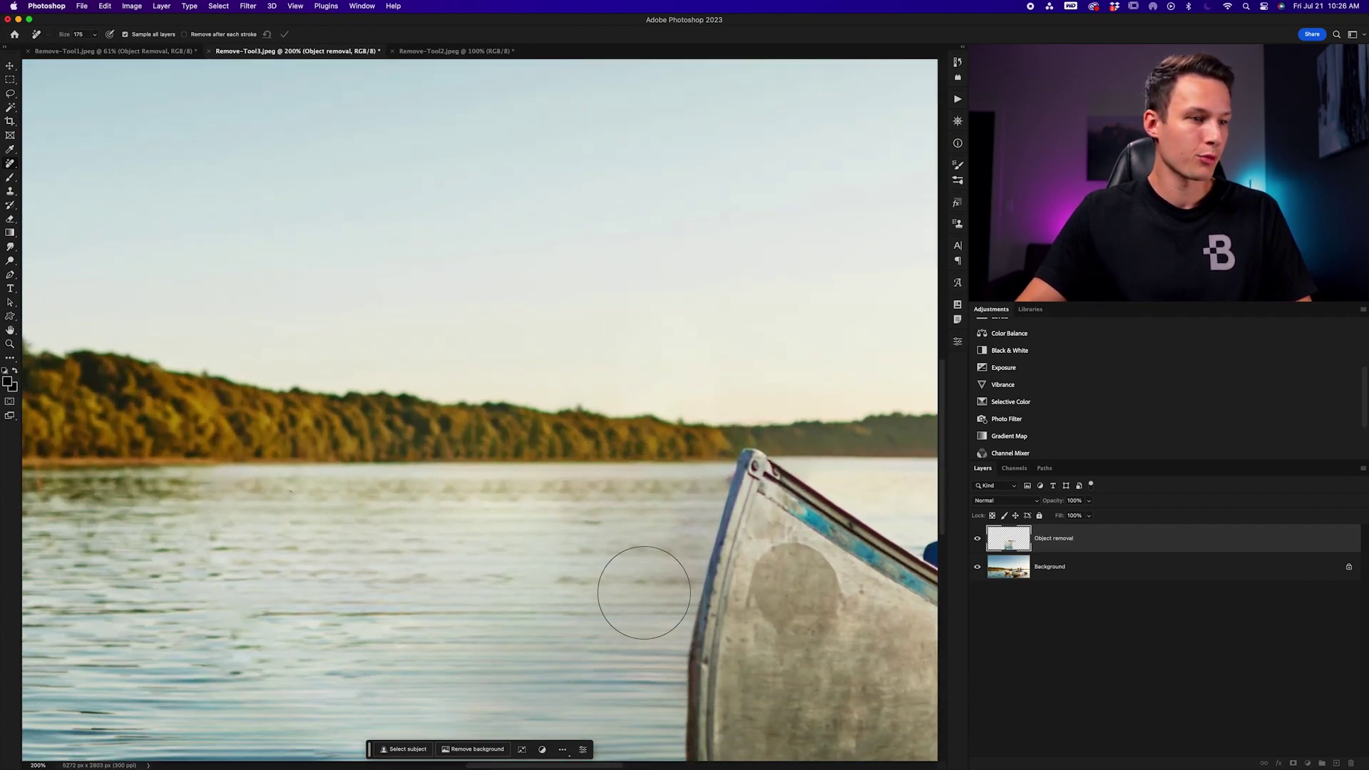
scroll(695, 584, "down", 3)
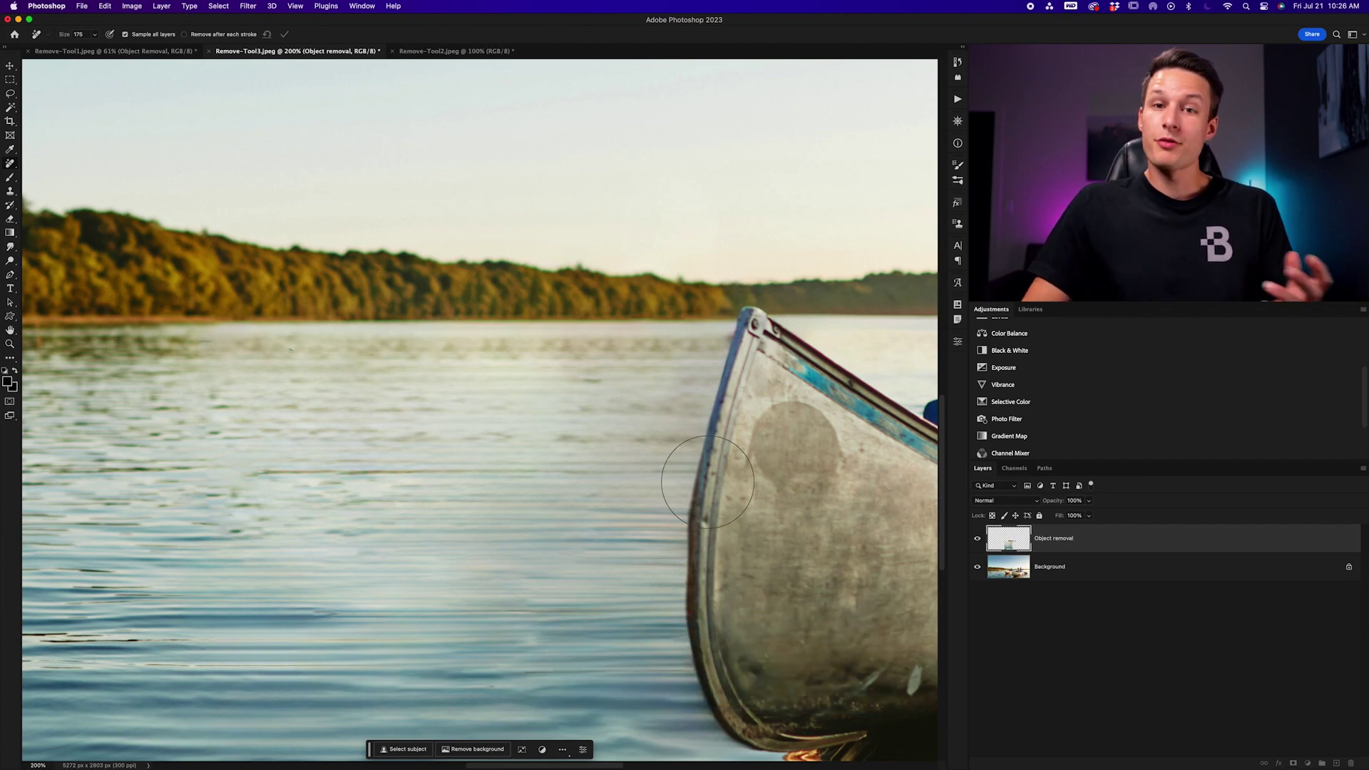
key("s")
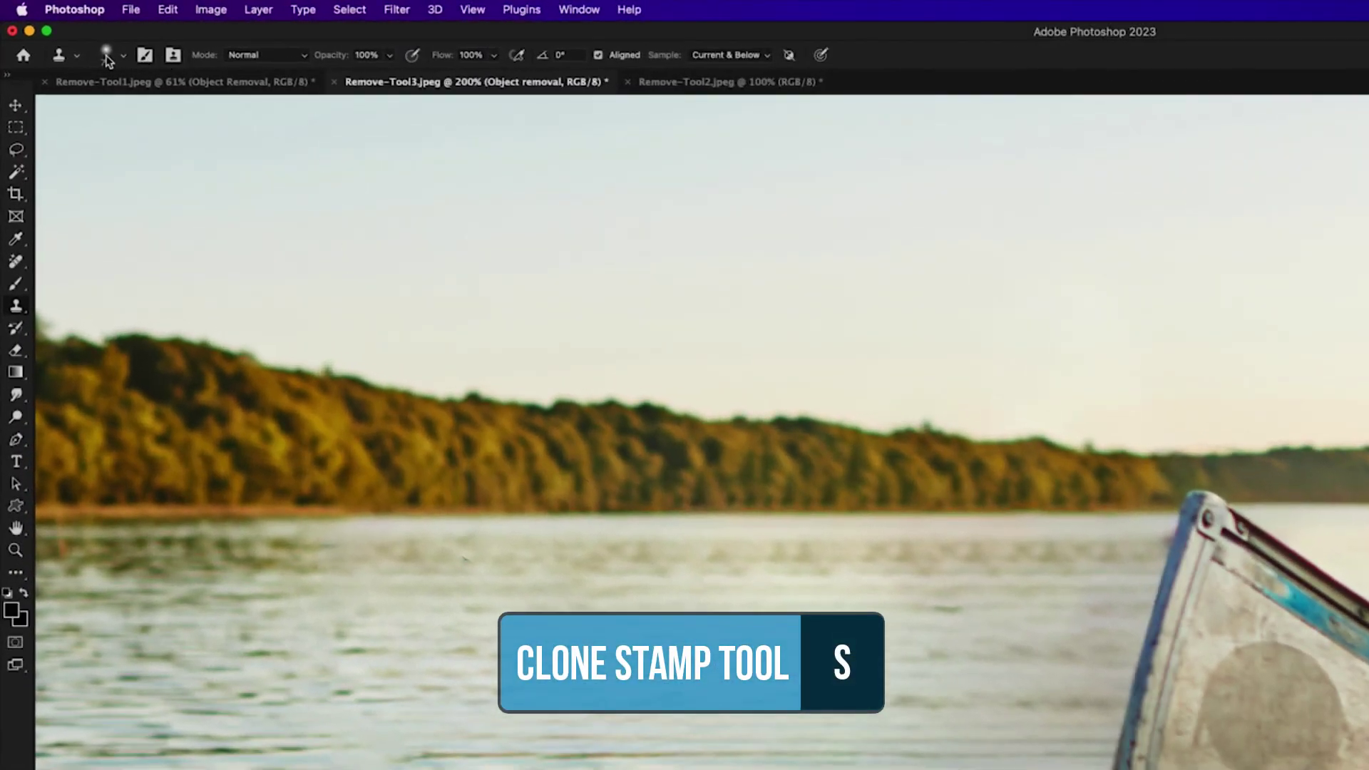
left_click(99, 49)
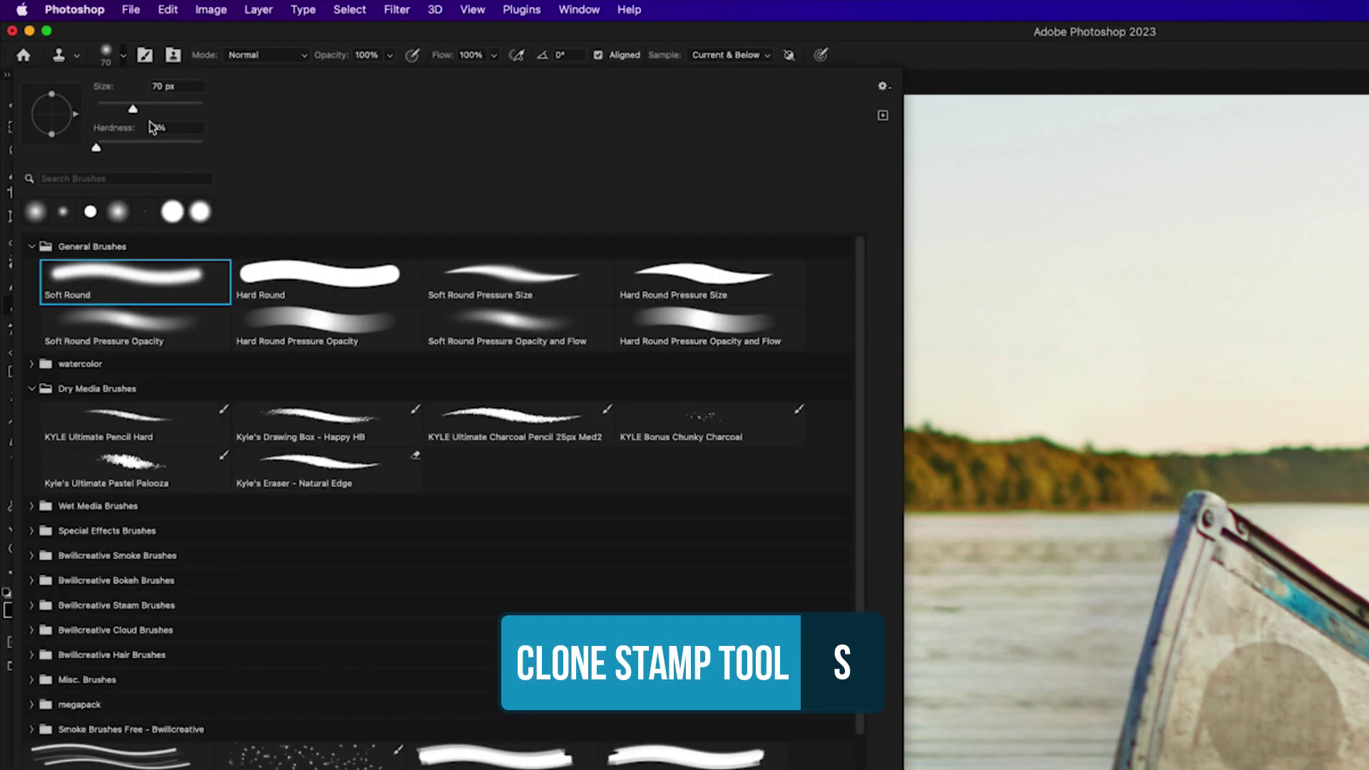
left_click_drag(136, 149, 184, 150)
key("Return")
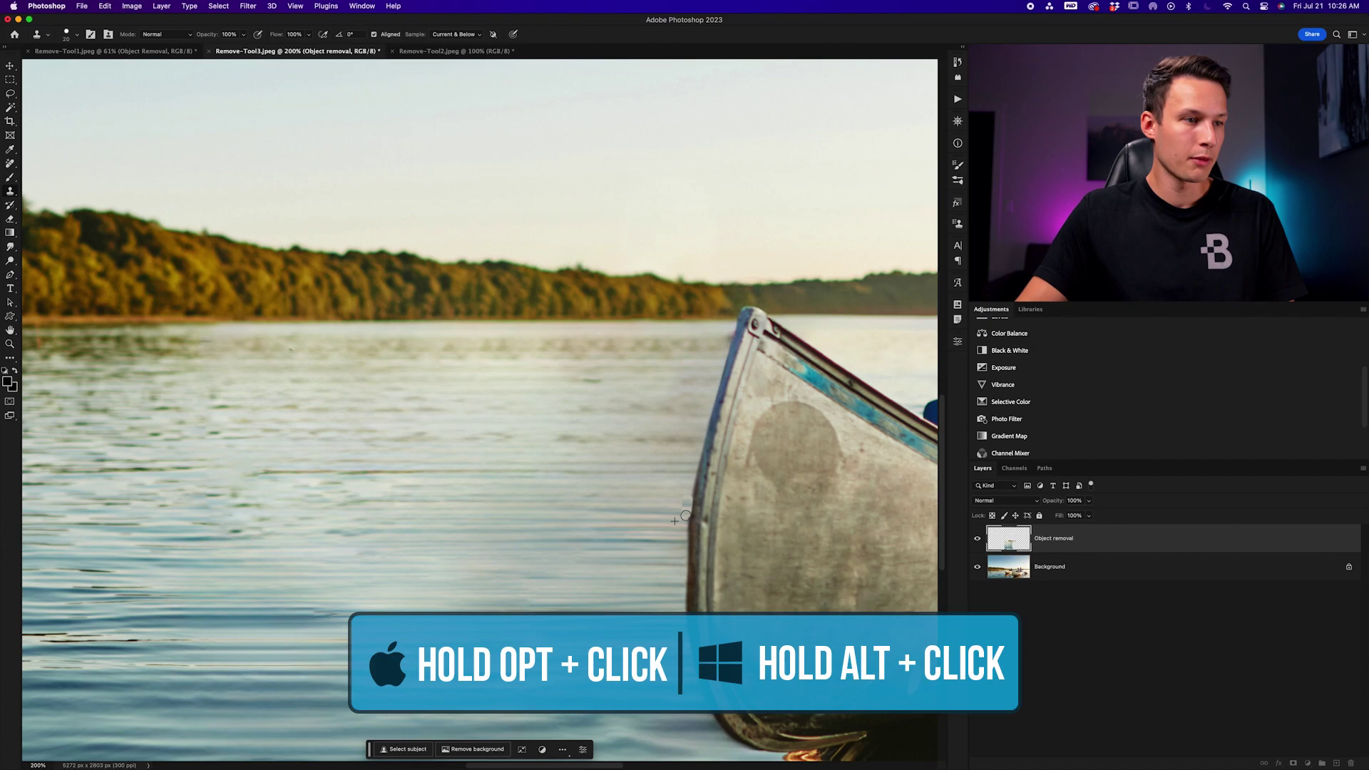
Clone clean detail along the blurred outer edge of the front canoe's bow and undo the last stroke
key("super+equal")
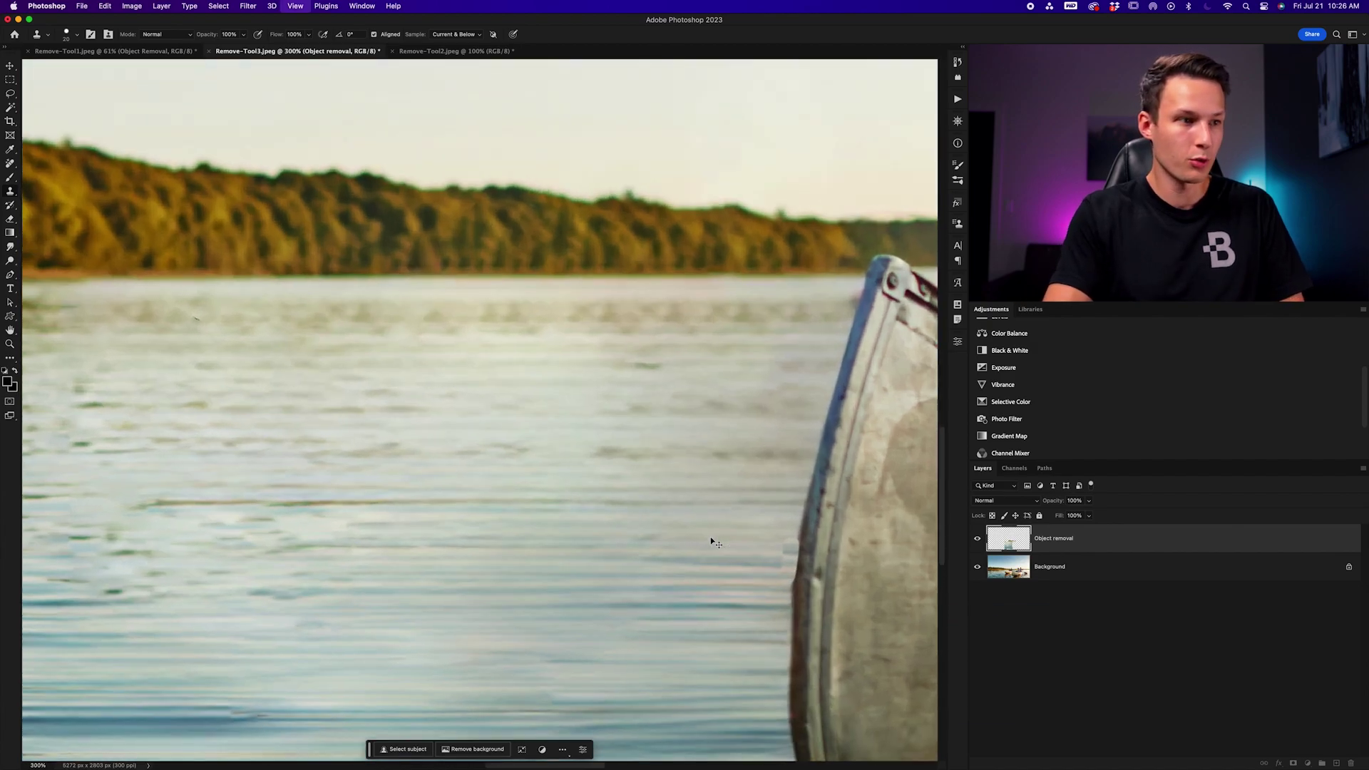
scroll(710, 536, "down", 2)
scroll(710, 536, "down", 1)
key("super+z")
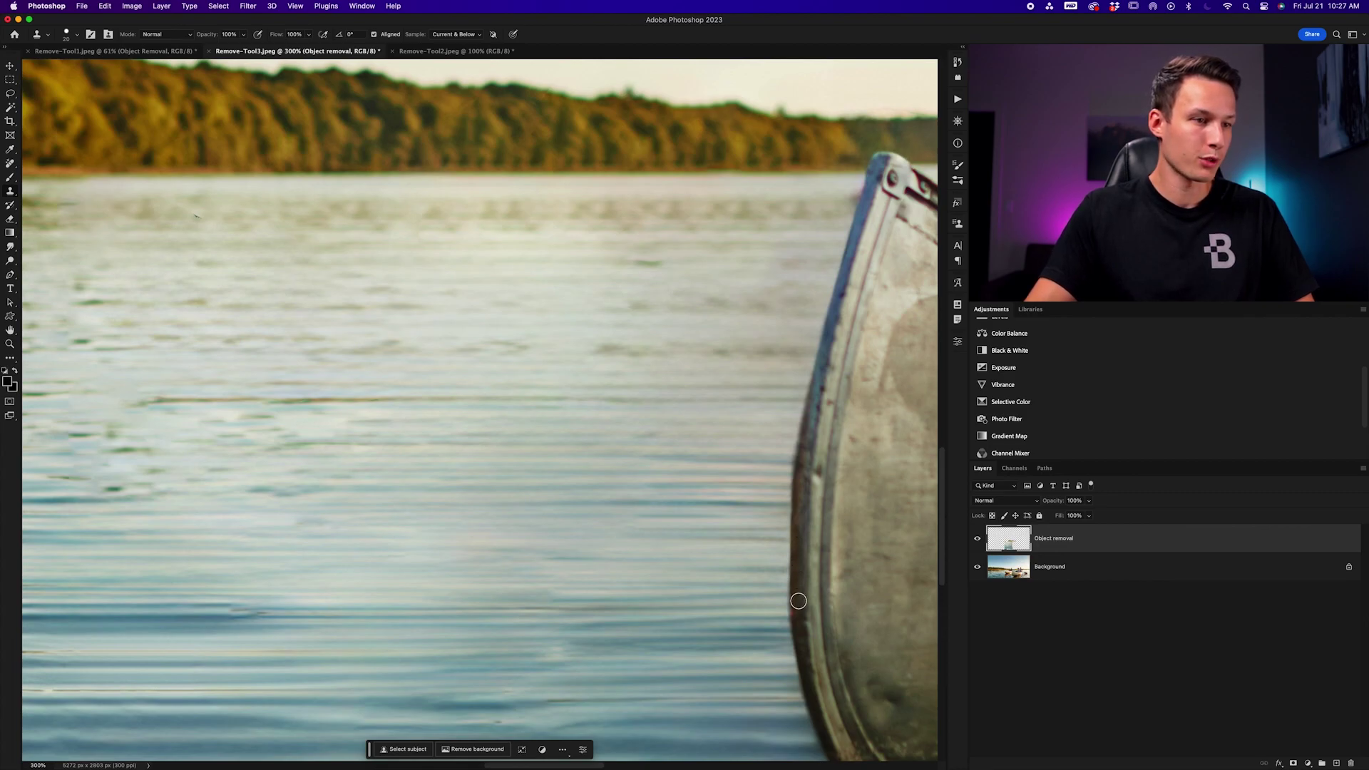
Check the whole canoe photo against the original by hiding and showing the object removal layer
key("super+0")
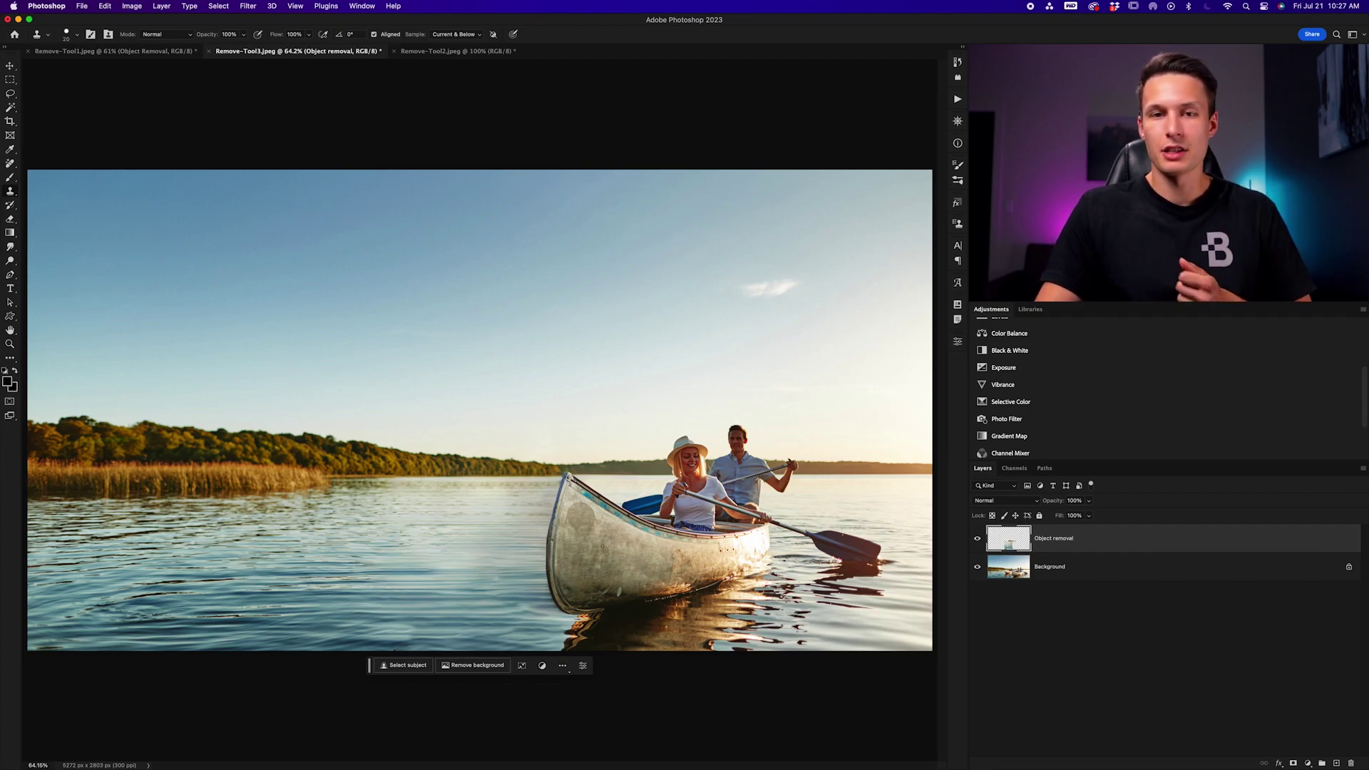
left_click(978, 539)
left_click(978, 539)
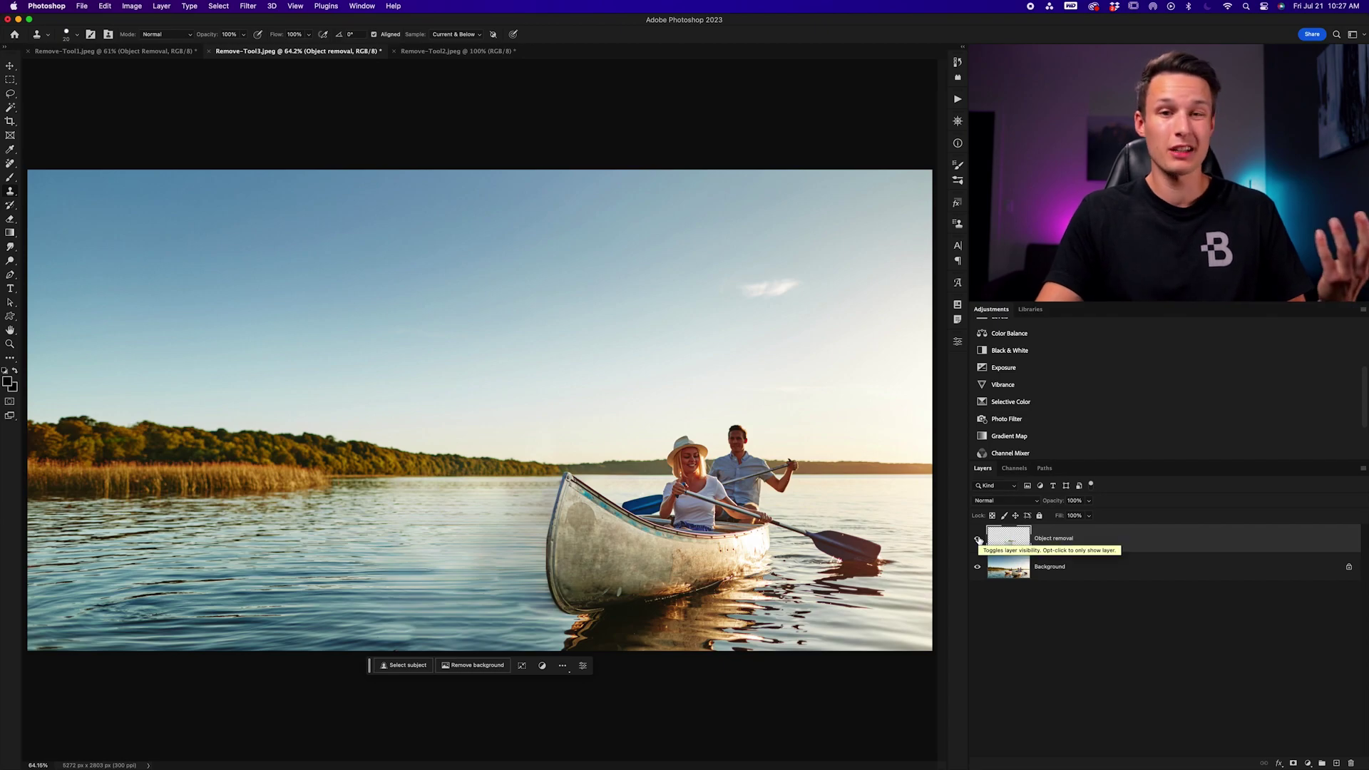
left_click(978, 538)
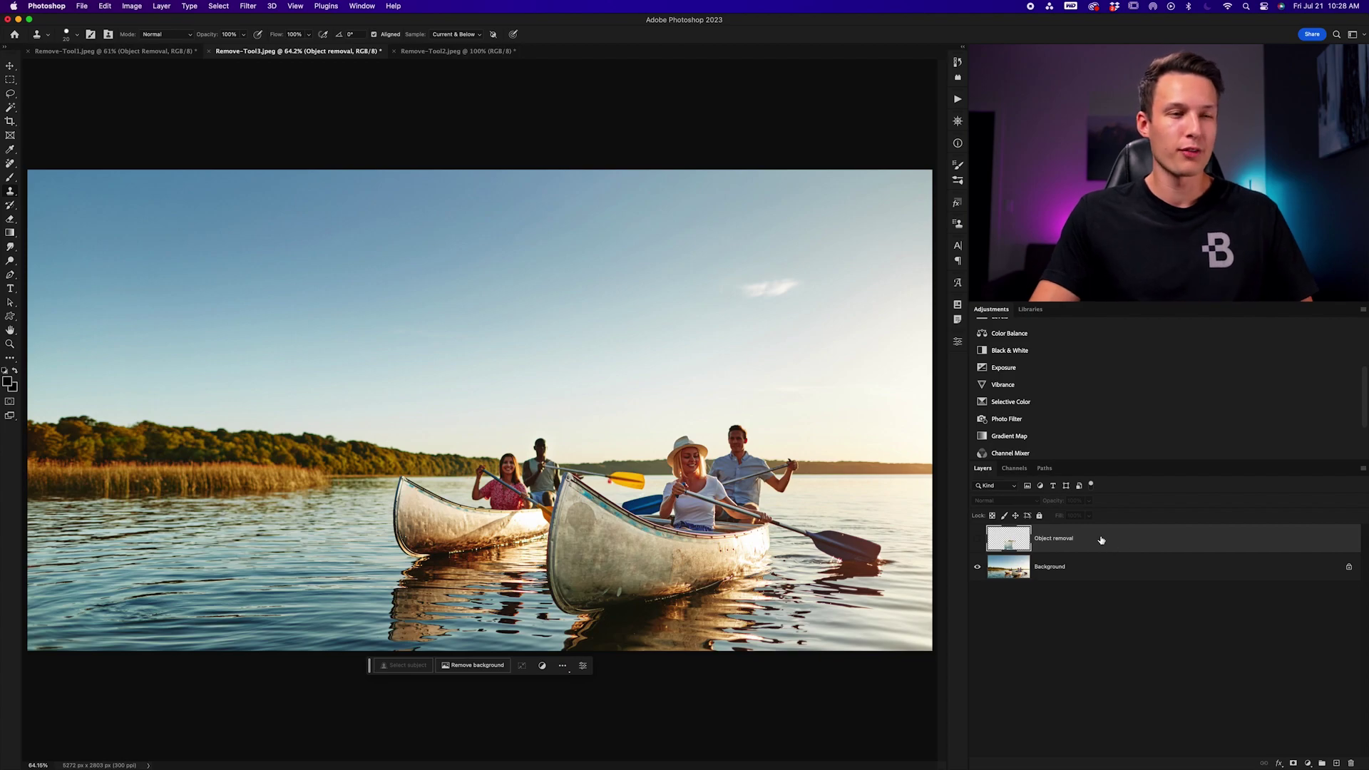
left_click(976, 541)
left_click(976, 541)
left_click(976, 541)
Switch to the Remove tool and add a new layer named Object Removal in Remove-Tool2.jpeg
key("j")
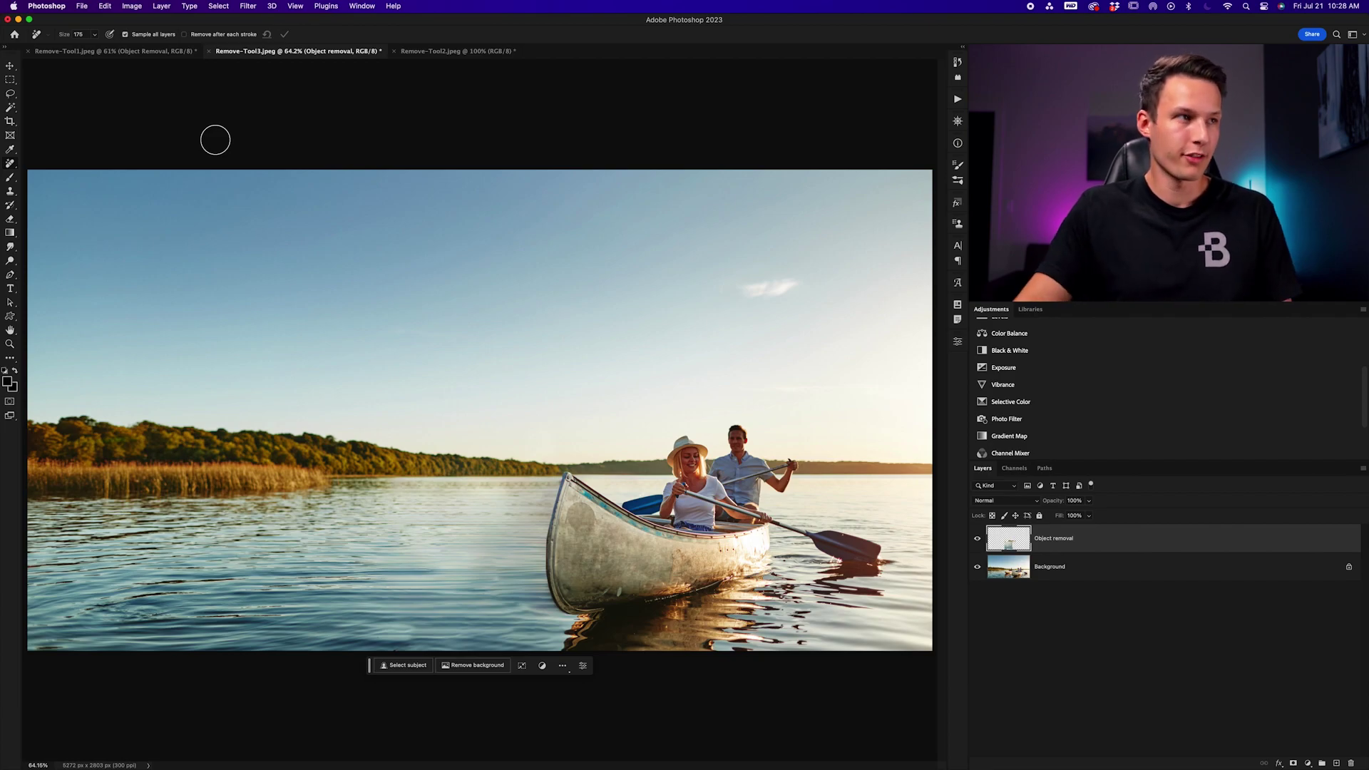
left_click(436, 51)
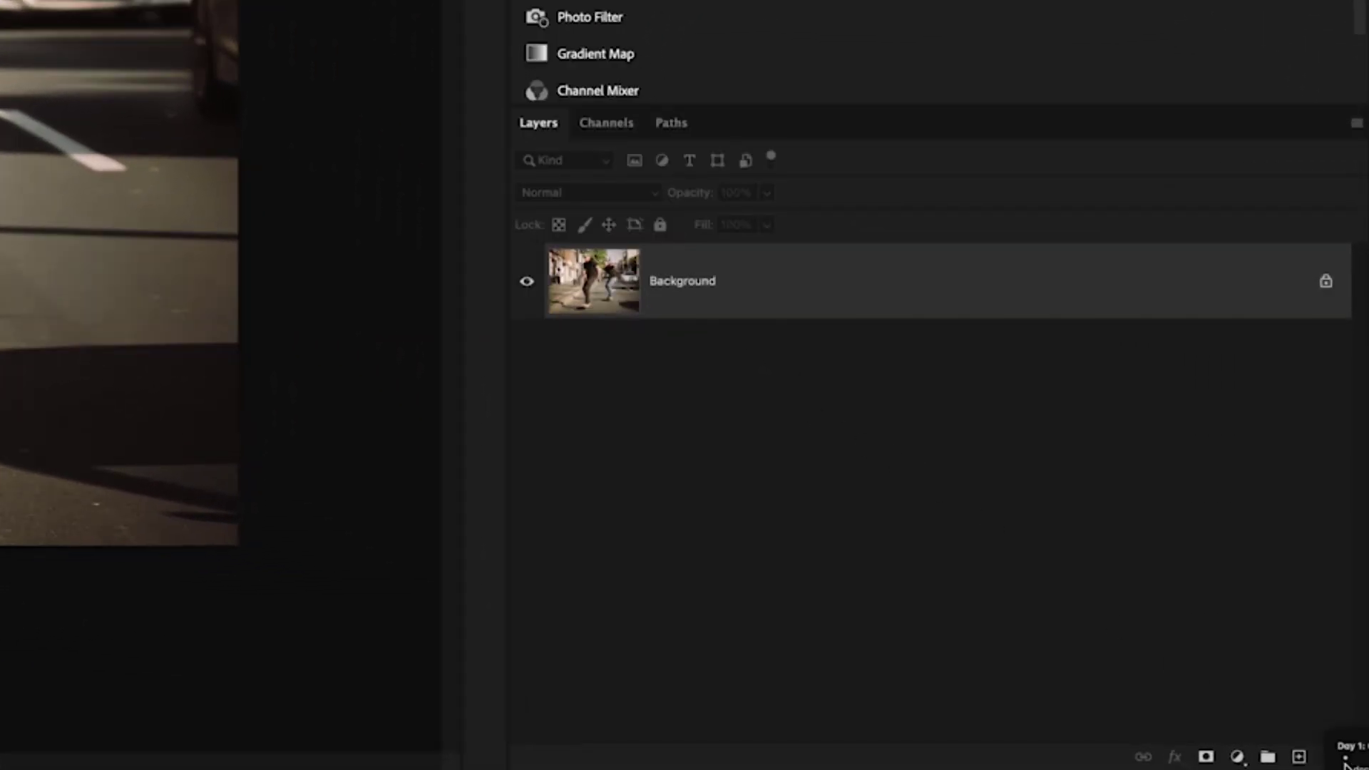
left_click(1300, 755)
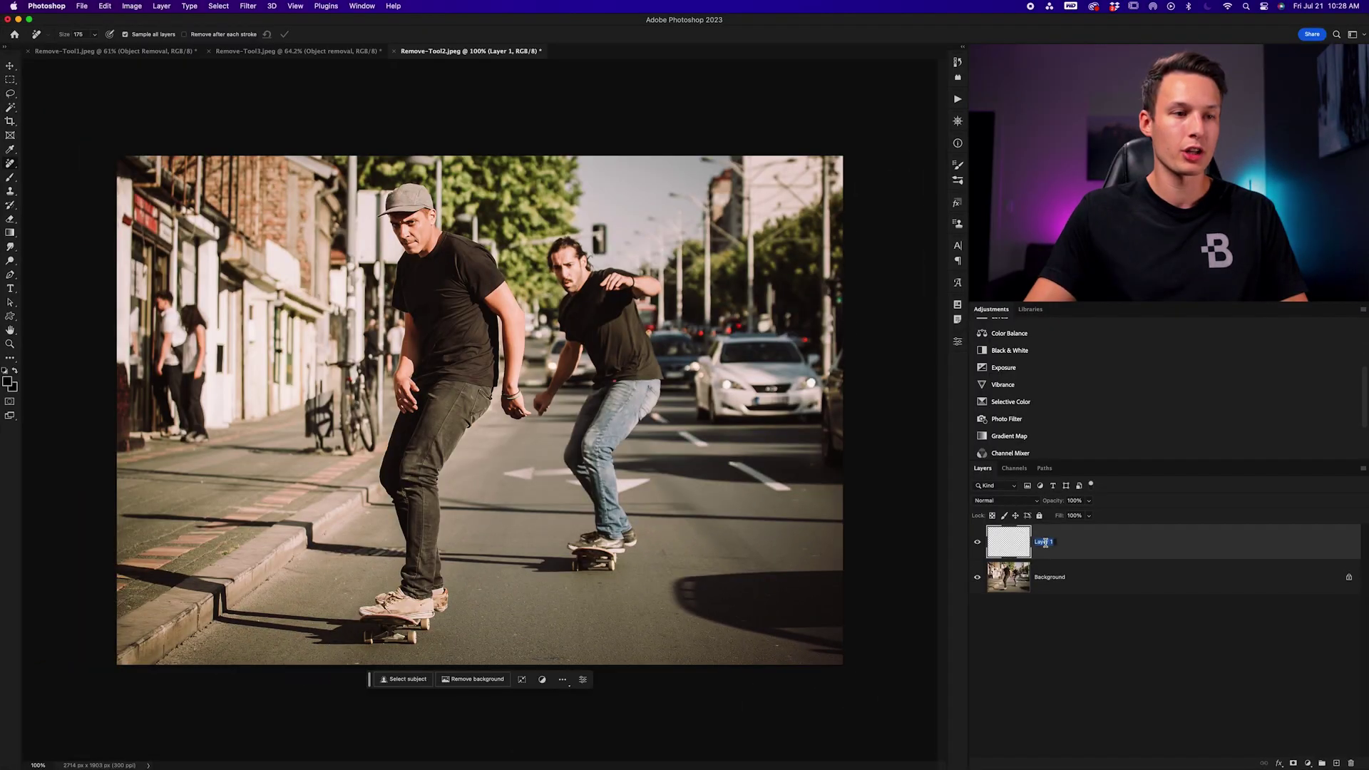
type("c")
type("bject Removal")
key("Return")
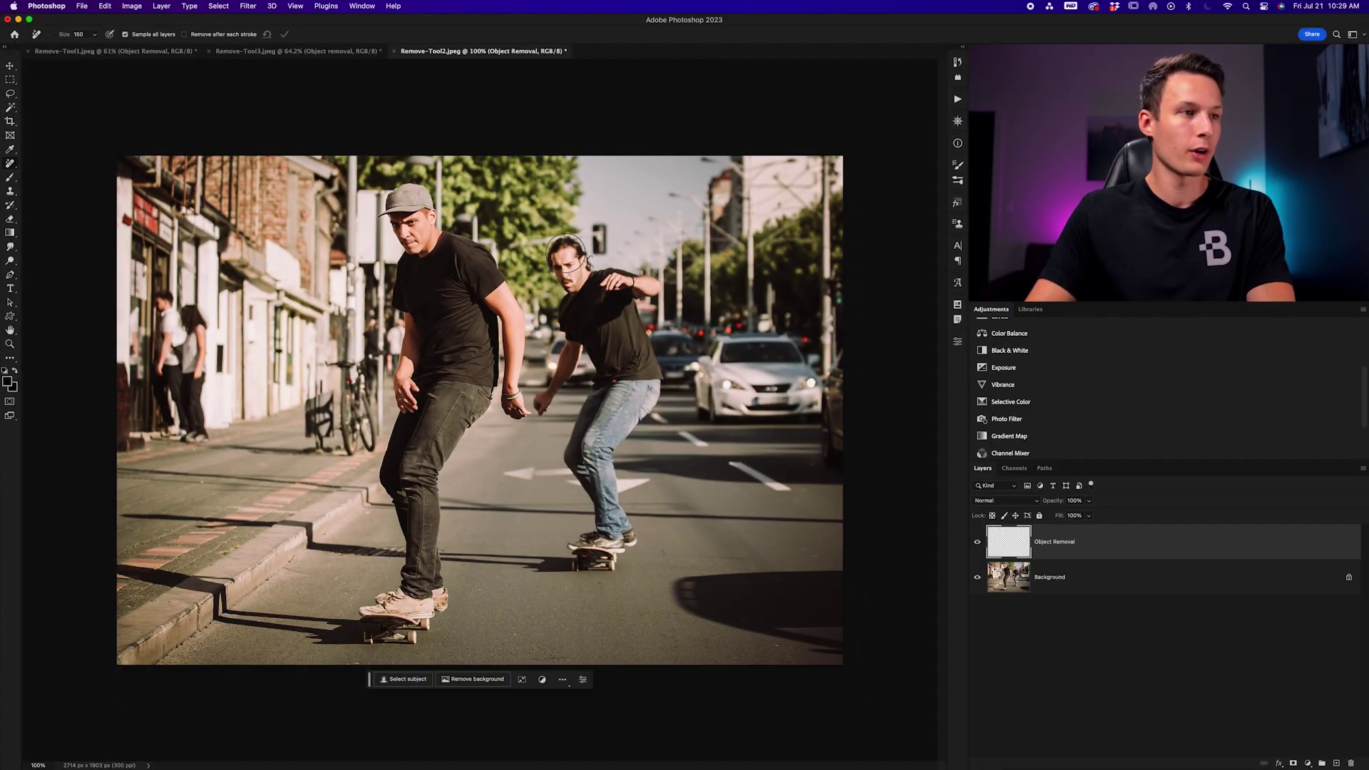
Paint over the rear skateboarder and his board with a 150 brush and apply the removal
left_click_drag(640, 279, 651, 337)
mouse_move(576, 303)
left_mouse_down()
mouse_move(550, 401)
mouse_move(592, 345)
mouse_move(607, 386)
mouse_move(581, 455)
mouse_move(592, 528)
mouse_move(613, 515)
mouse_move(601, 450)
mouse_move(646, 372)
mouse_move(618, 287)
mouse_move(577, 270)
mouse_move(597, 335)
mouse_move(644, 289)
mouse_move(630, 311)
mouse_move(584, 308)
mouse_move(574, 235)
left_mouse_up()
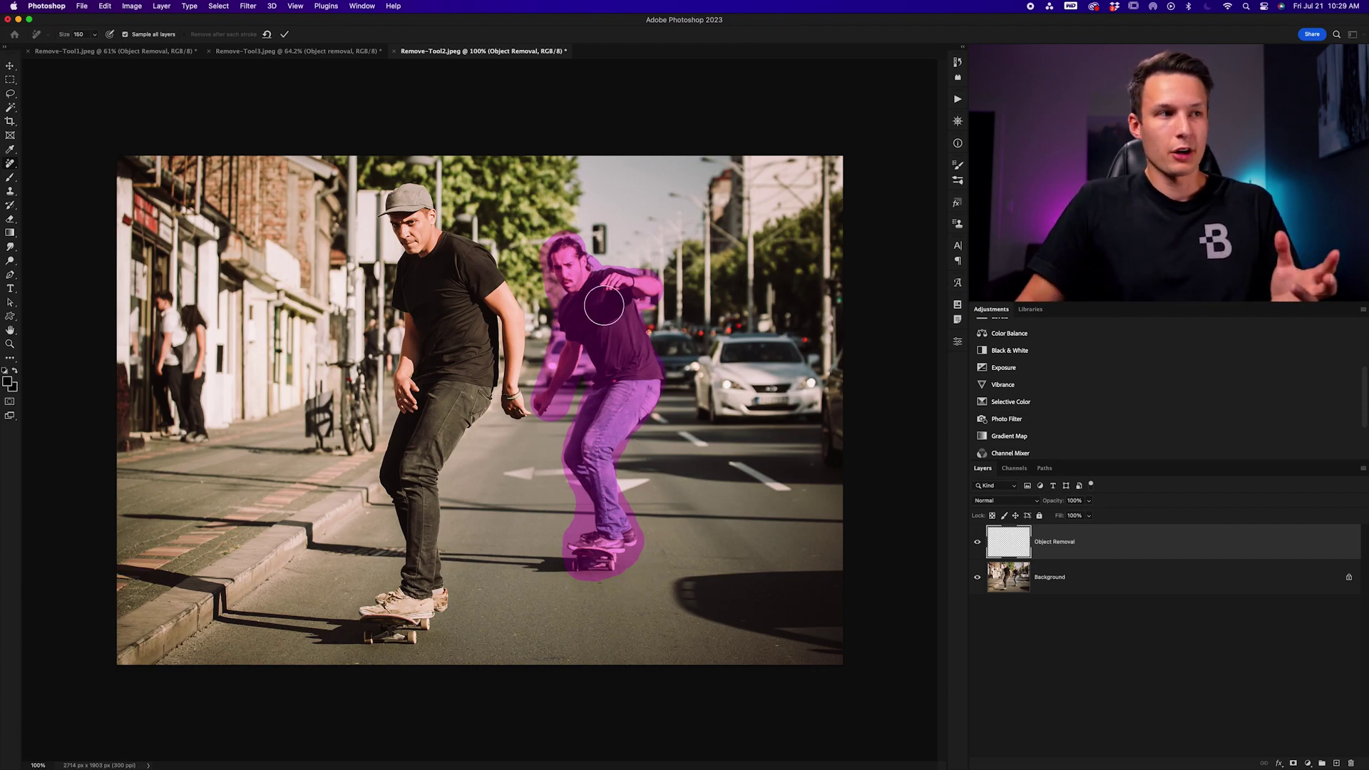
left_click(635, 534)
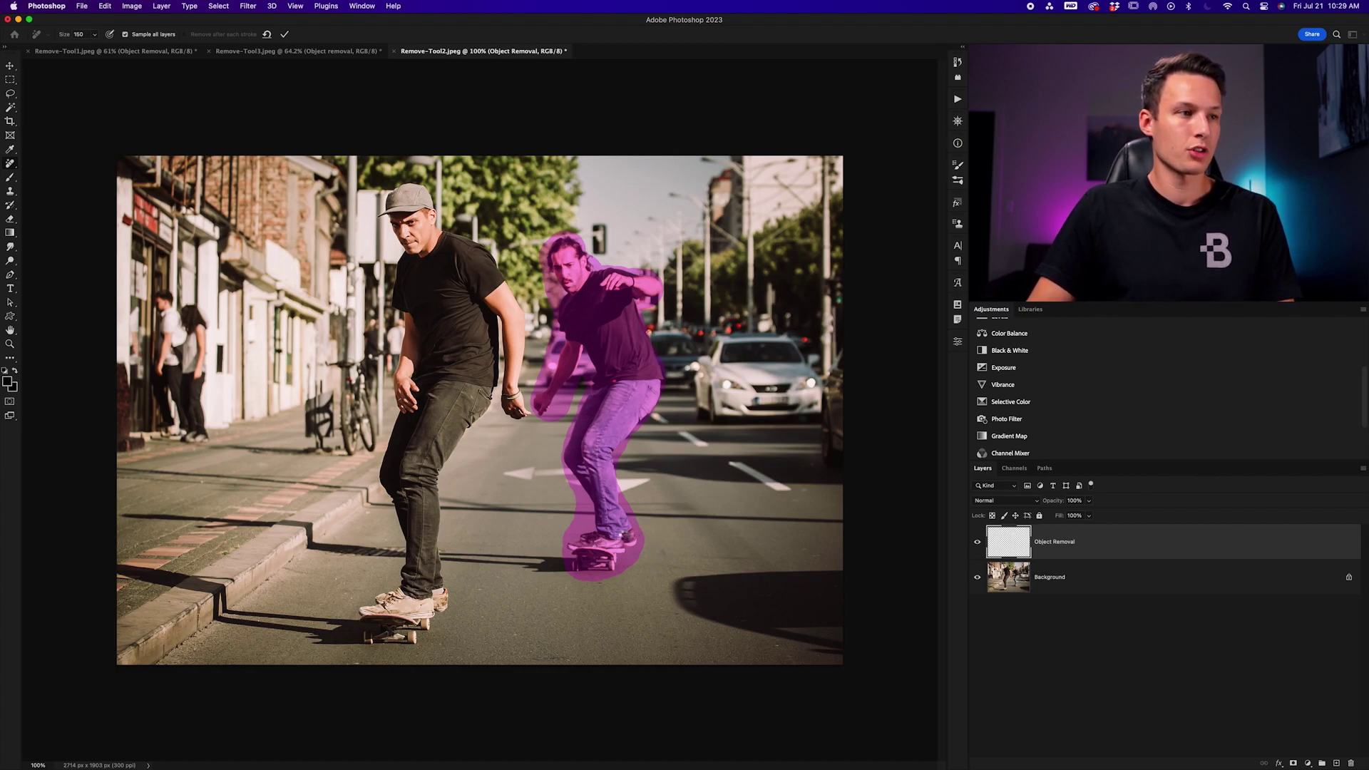
key("Return")
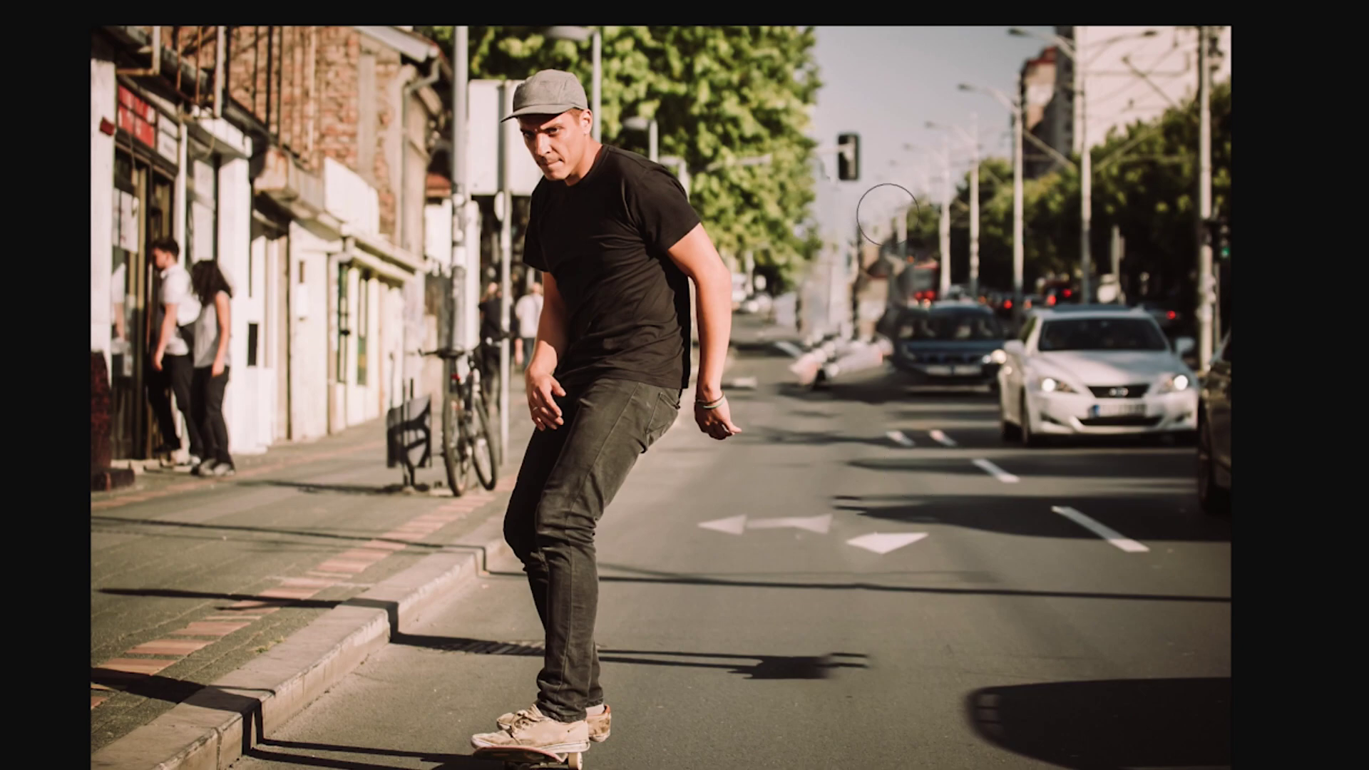
Remove the distorted remnants in the distant traffic where the rear skateboarder stood, and compare the result with the original
mouse_move(773, 368)
left_mouse_down()
mouse_move(860, 358)
mouse_move(820, 324)
mouse_move(794, 274)
left_mouse_up()
left_click_drag(820, 364, 825, 271)
left_click_drag(820, 364, 818, 249)
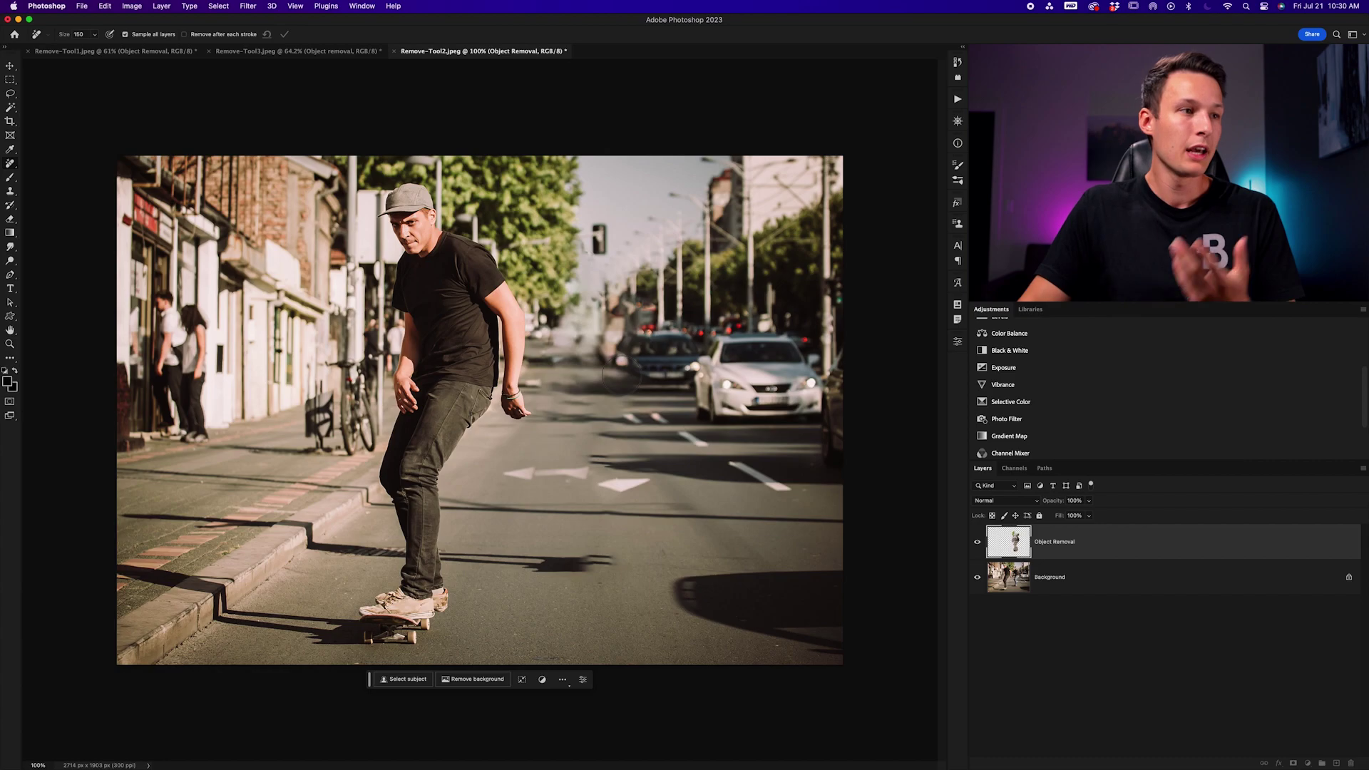
left_click(976, 542)
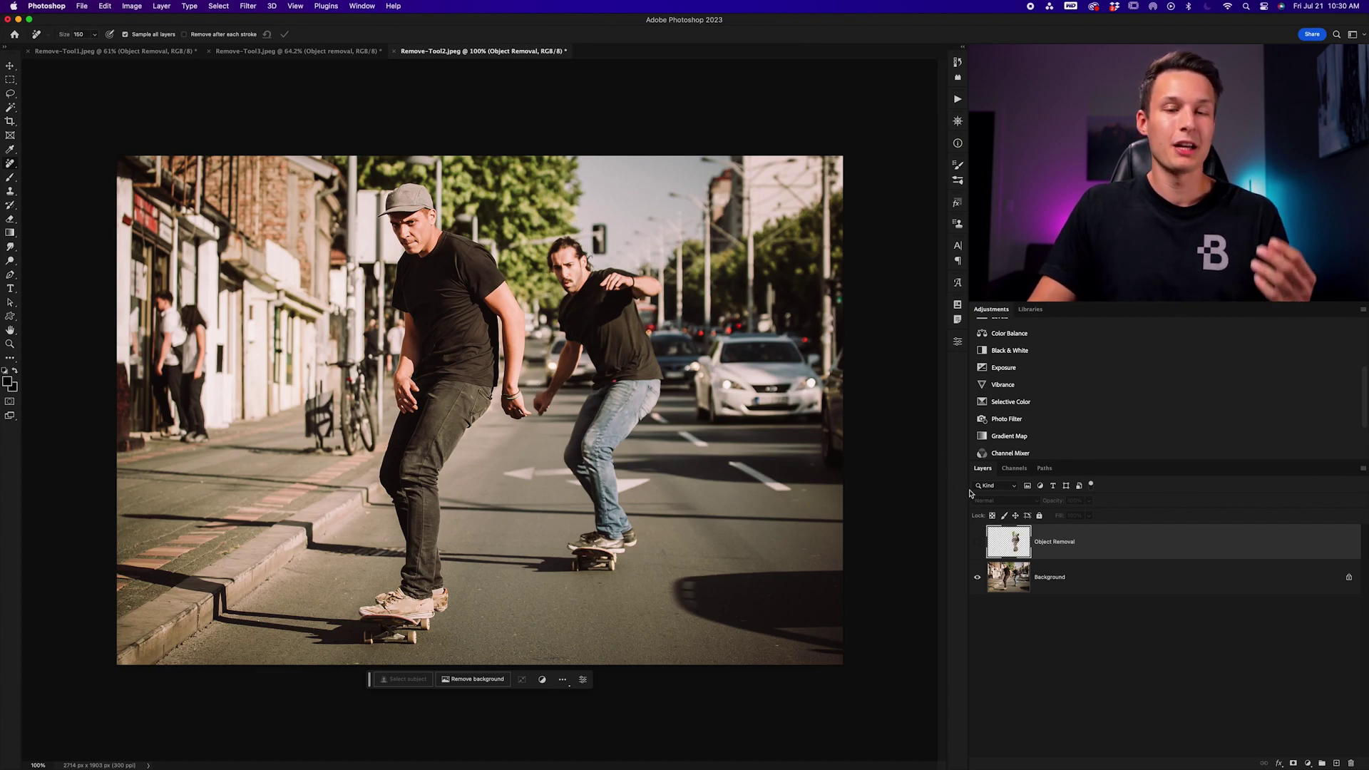
left_click(978, 542)
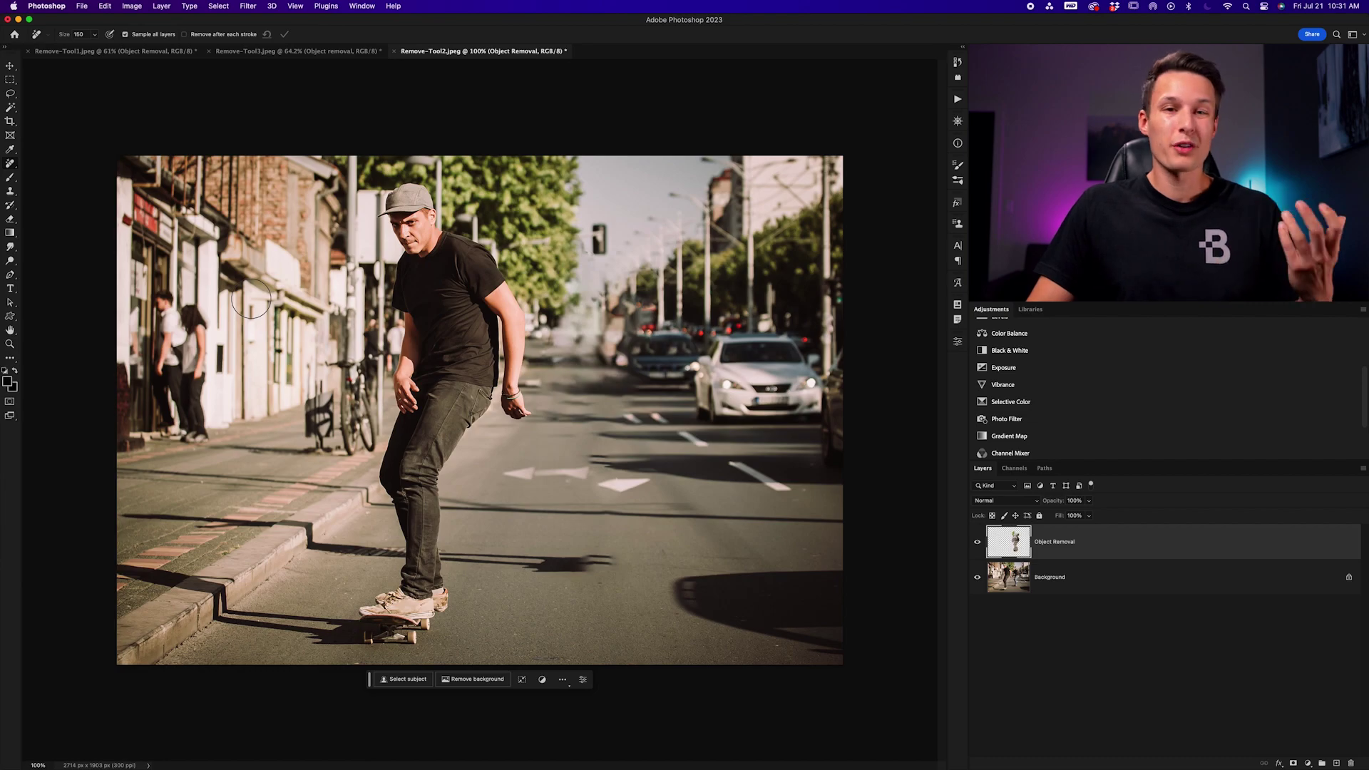
Remove the two pedestrians standing outside the storefront on the sidewalk
key("super+h")
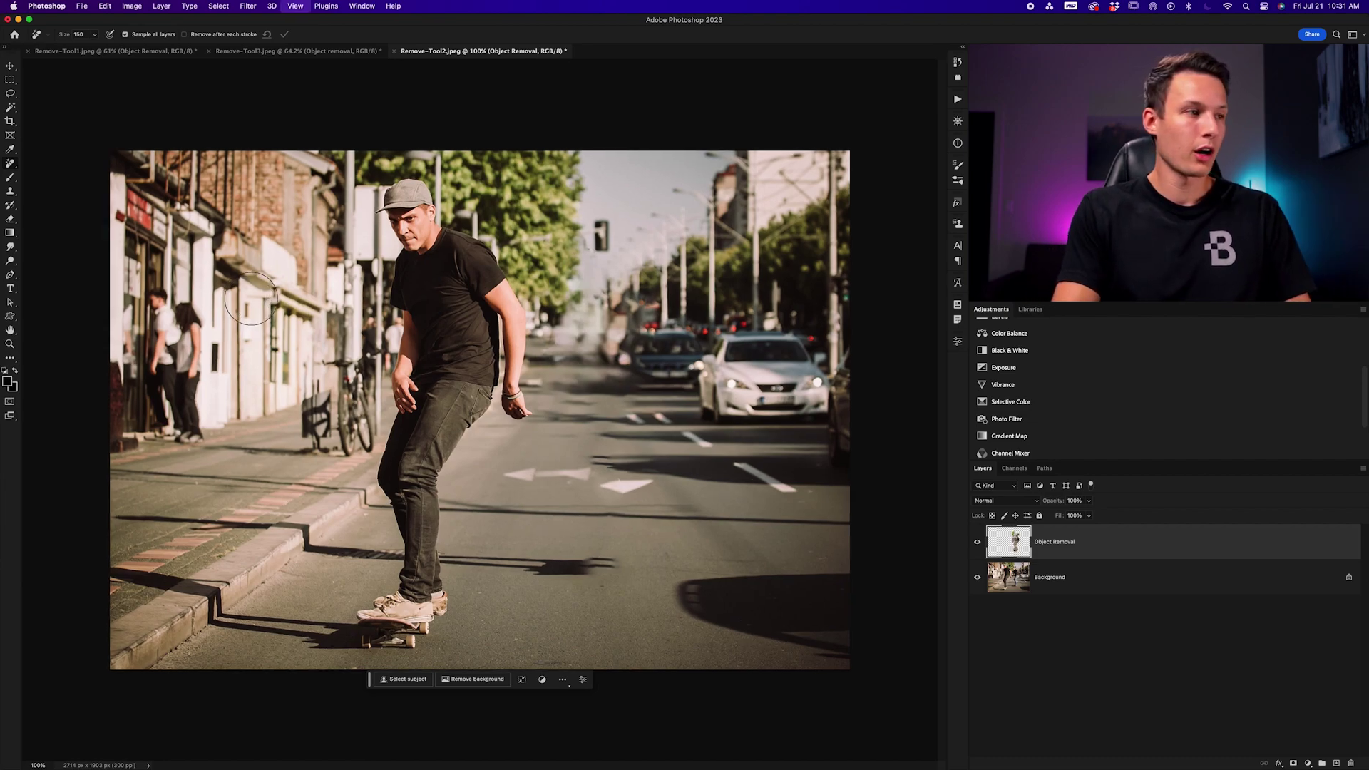
scroll(254, 235, "left", 10)
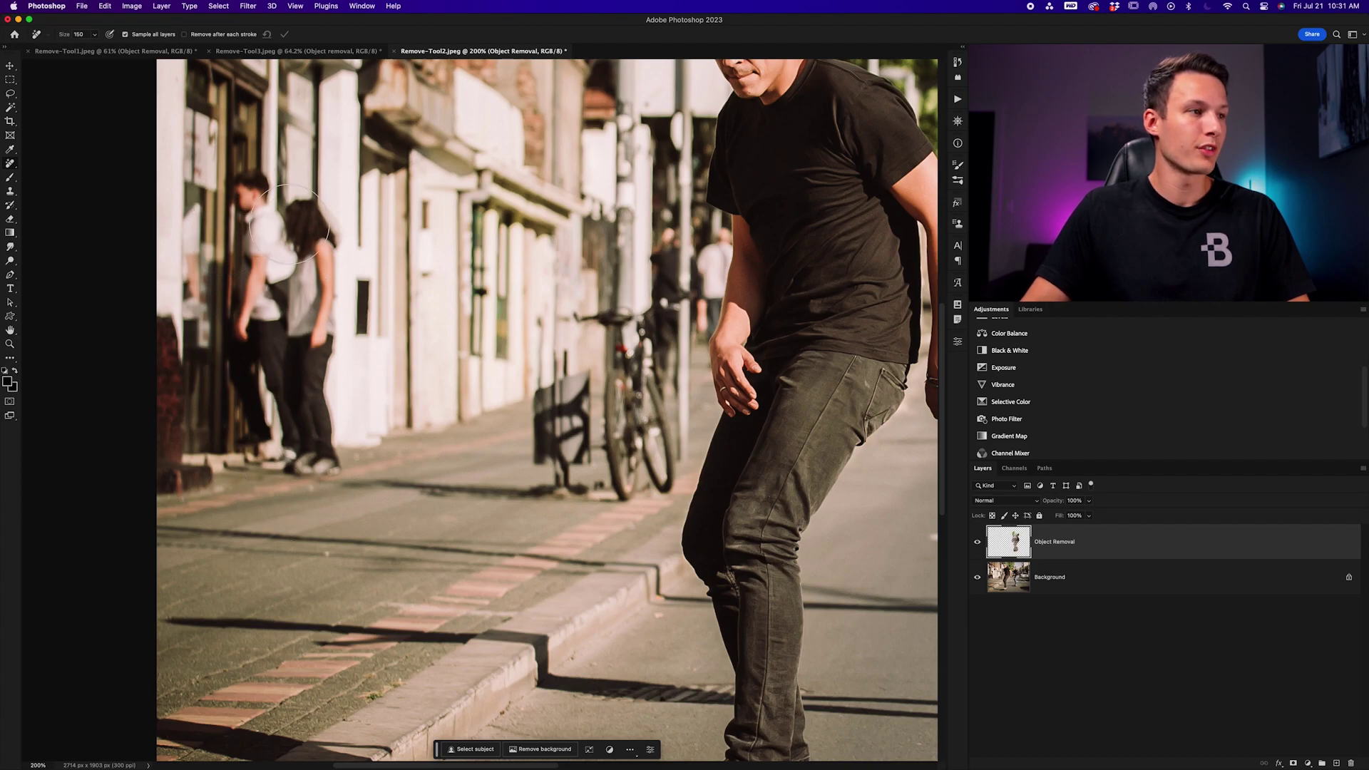
scroll(290, 225, "up", 2)
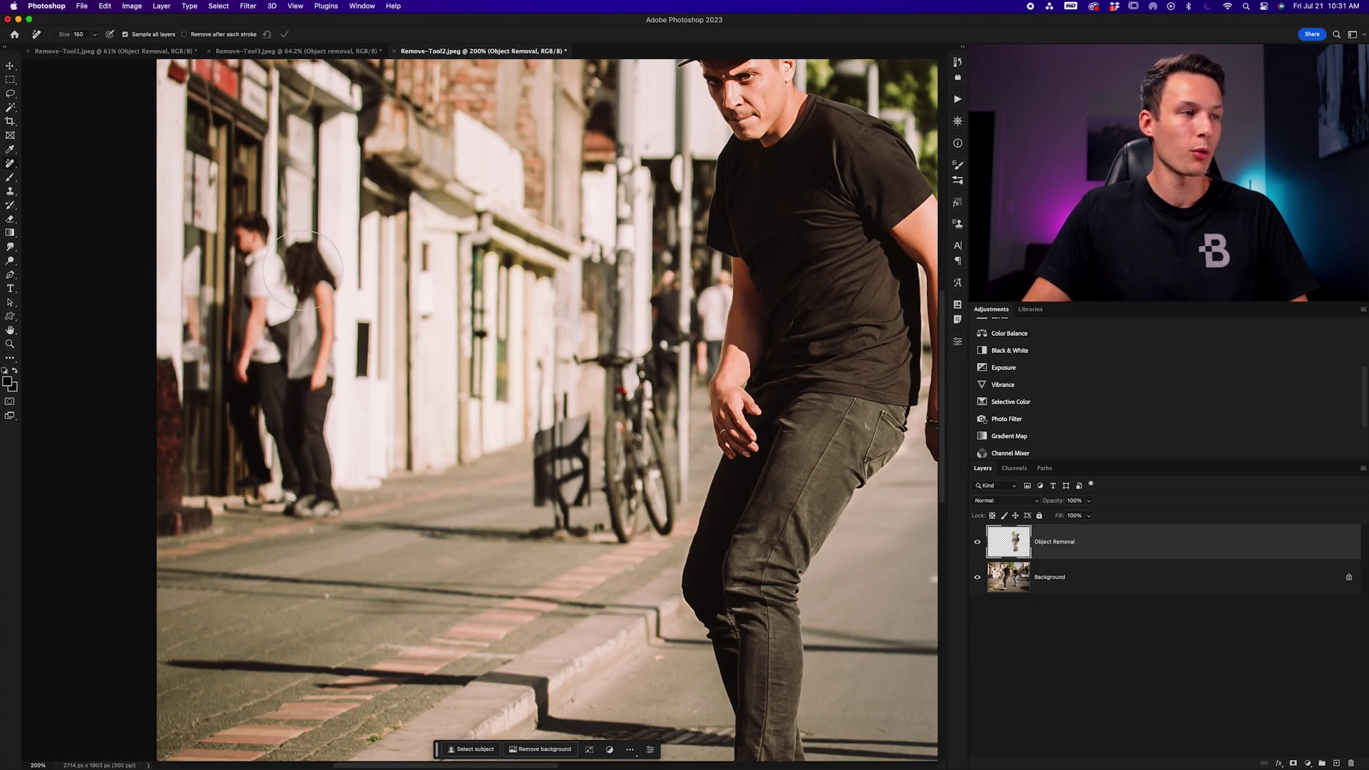
mouse_move(304, 266)
left_mouse_down()
mouse_move(310, 494)
mouse_move(258, 481)
mouse_move(258, 230)
left_mouse_up()
key("Return")
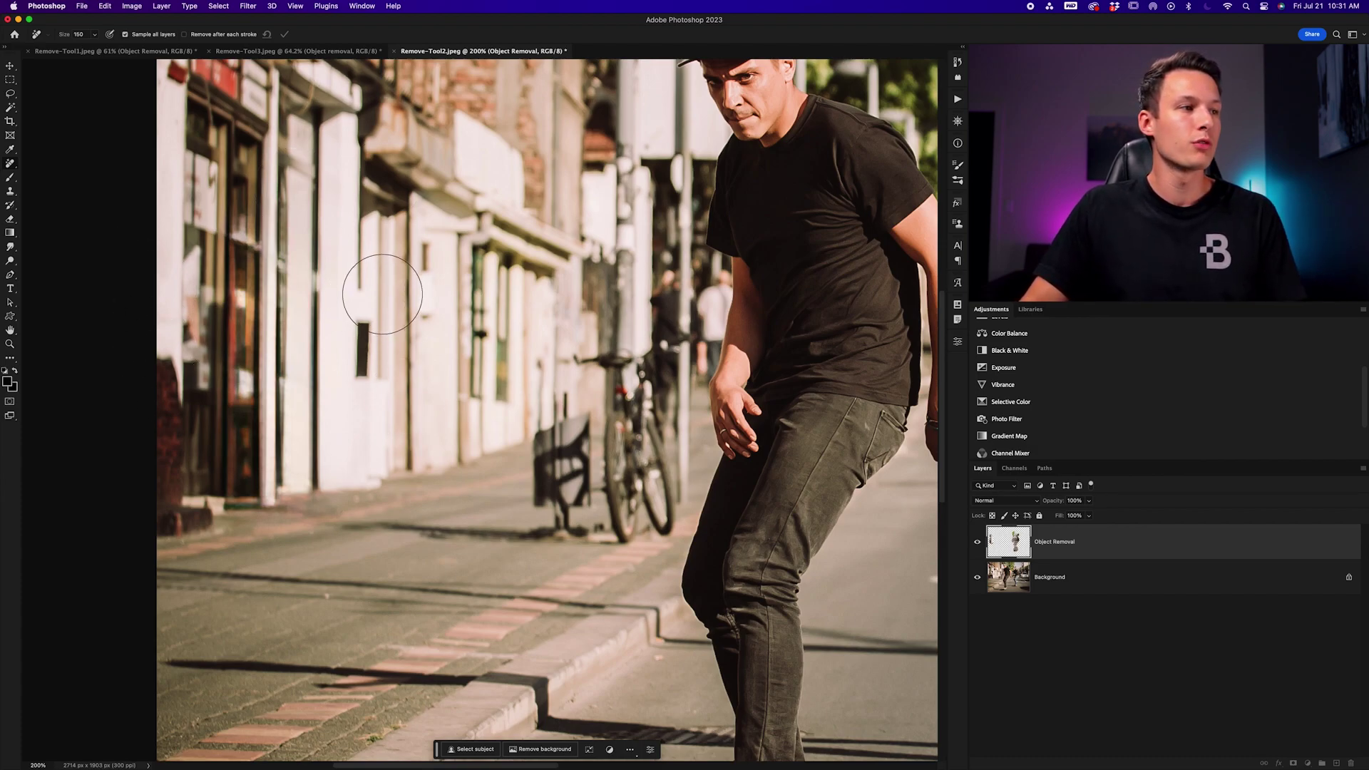
Reduce the brush to 50 and clean up the leftover artifacts on the storefront wall where the pedestrians stood
key("bracketleft")
key("bracketleft")
key("bracketleft")
key("bracketleft")
key("bracketleft")
left_click_drag(315, 254, 316, 305)
left_click_drag(275, 355, 277, 405)
left_click_drag(280, 251, 281, 280)
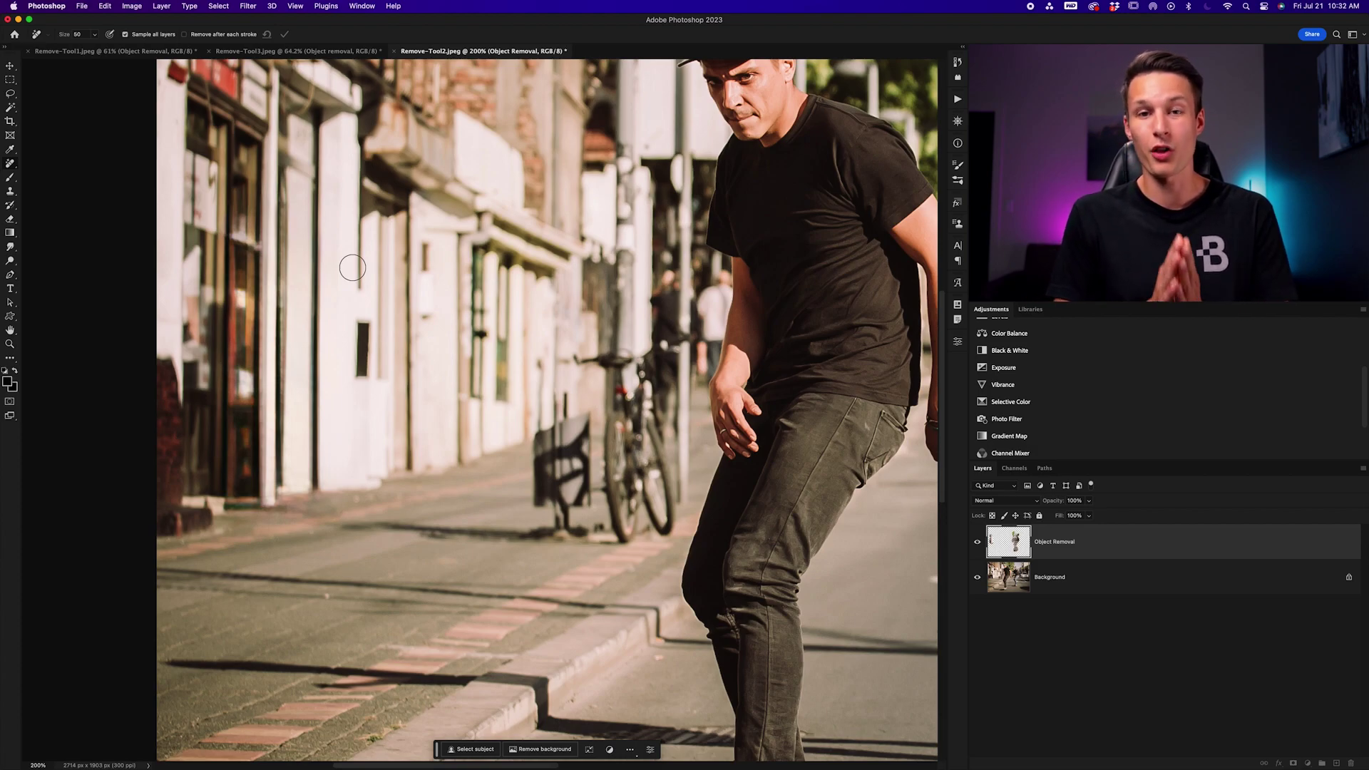
key("super+minus")
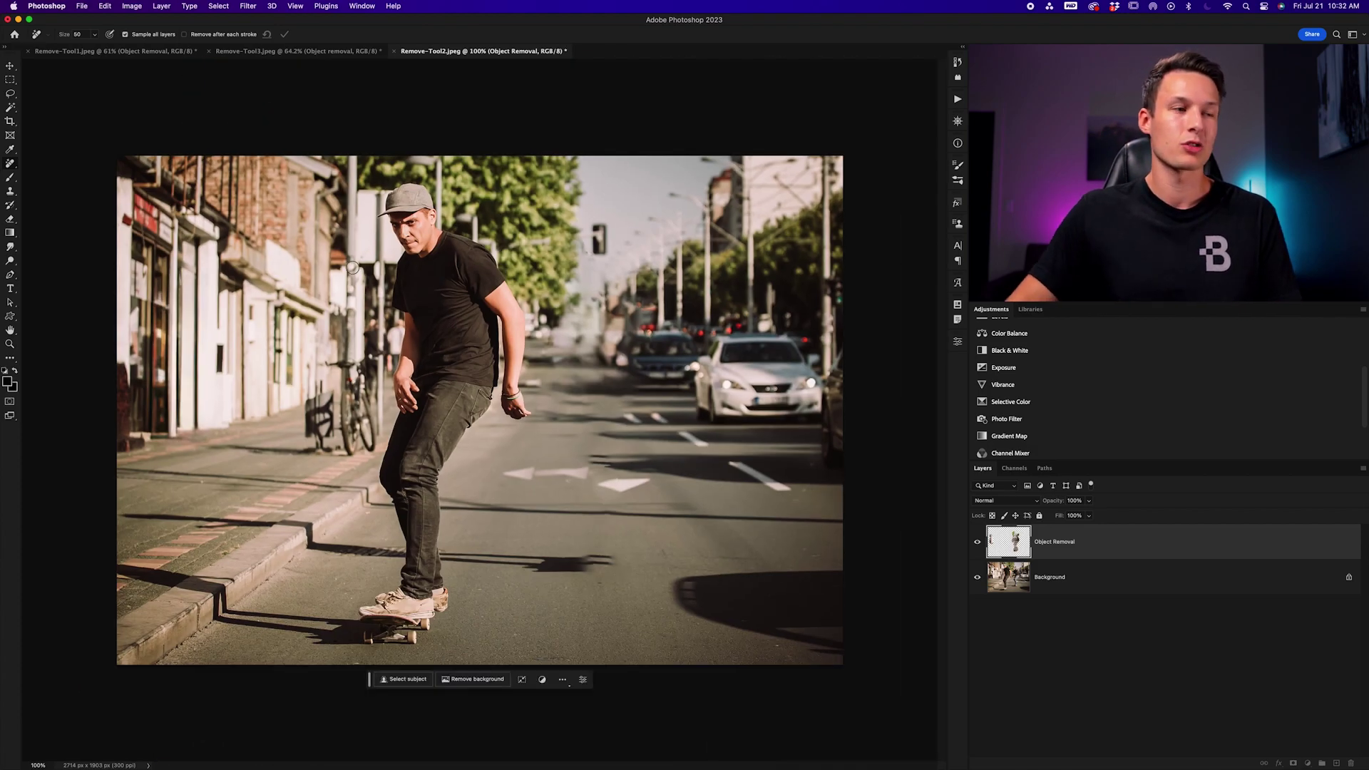